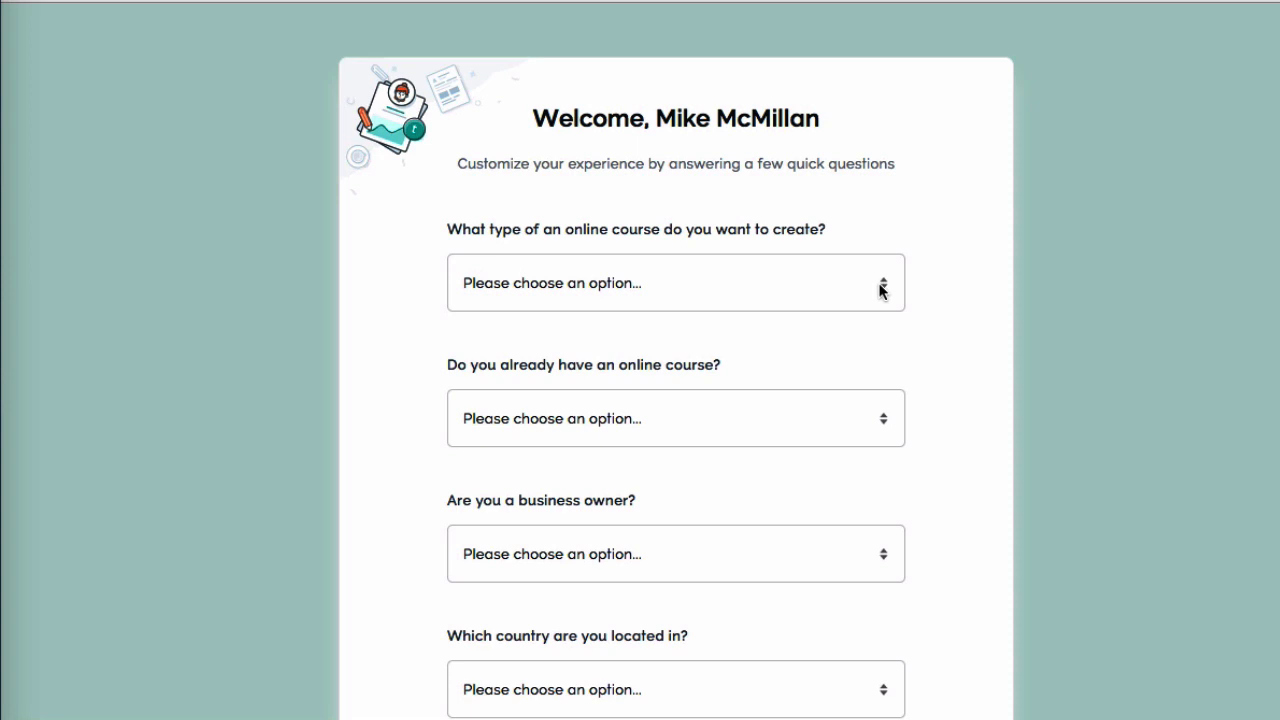
- Open the answer choices for the type of online course in the welcome questionnaire
scroll(880, 287, down, 2)
scroll(880, 288, up, 1)
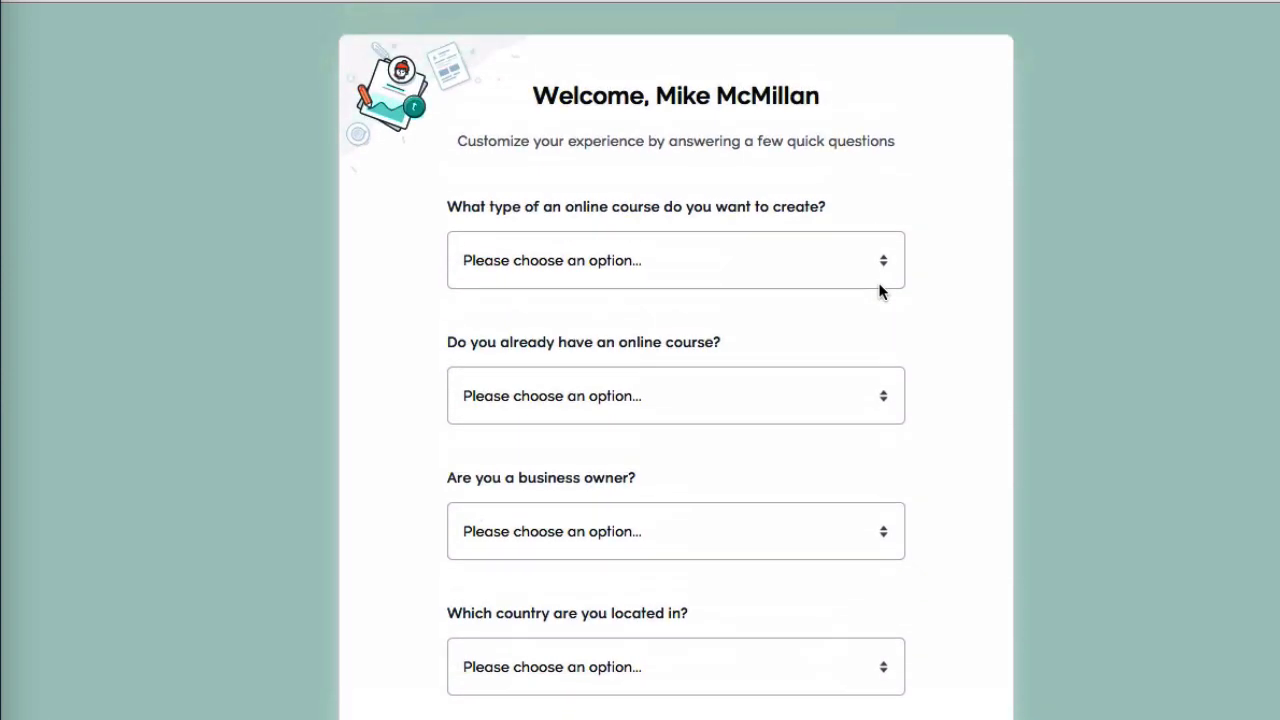
click(883, 258)
click(885, 262)
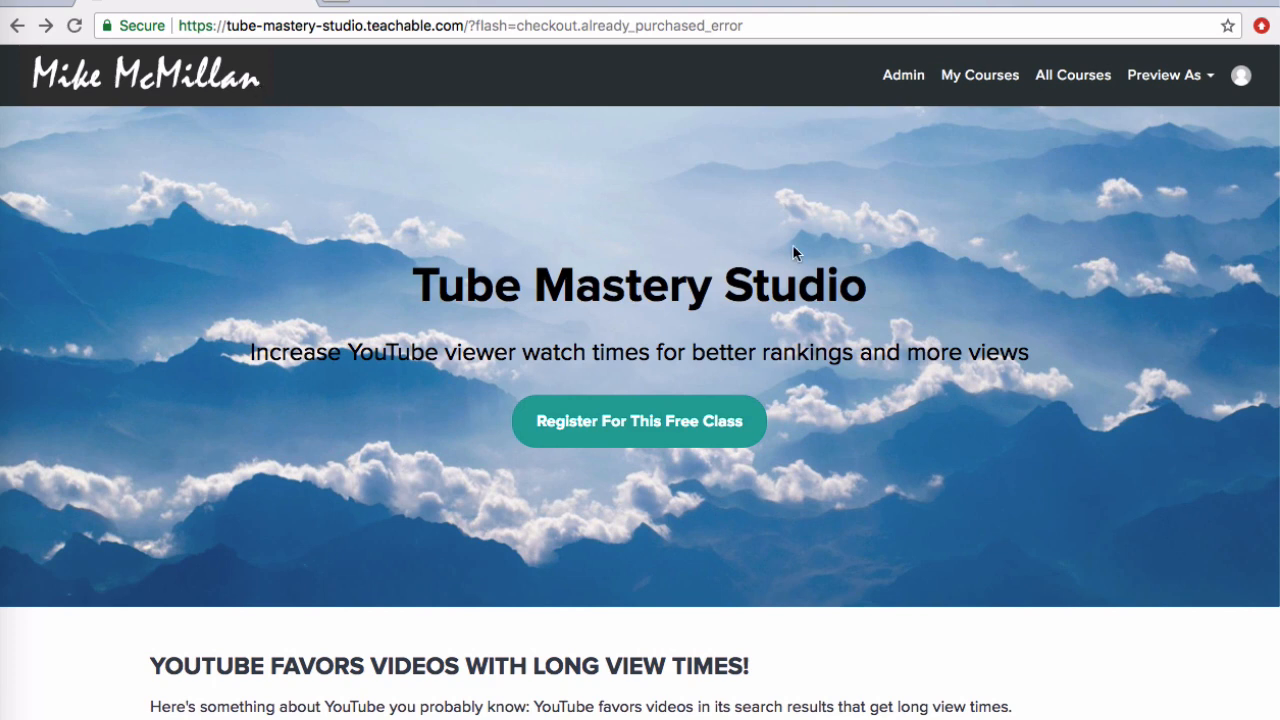
- Examine the Tube Mastery Studio sales page, from the banner through the curriculum and instructor bio to the pricing plan
scroll(793, 248, down, 1)
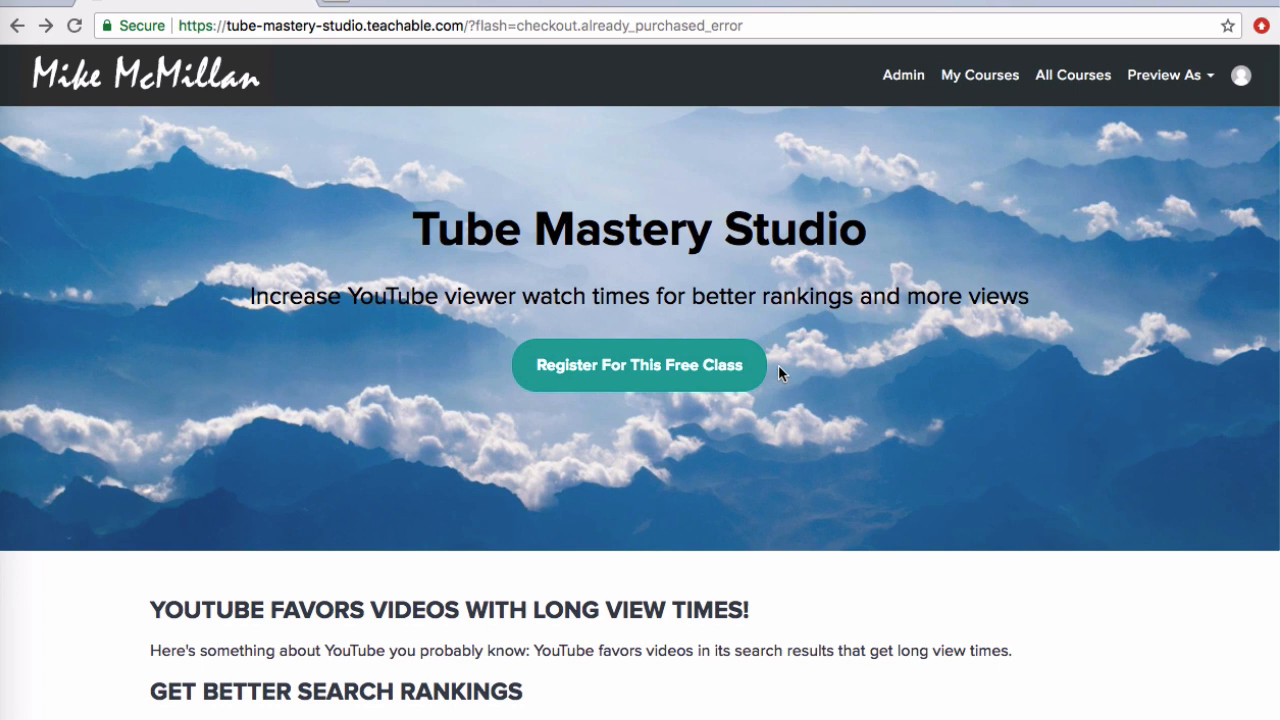
scroll(779, 367, down, 3)
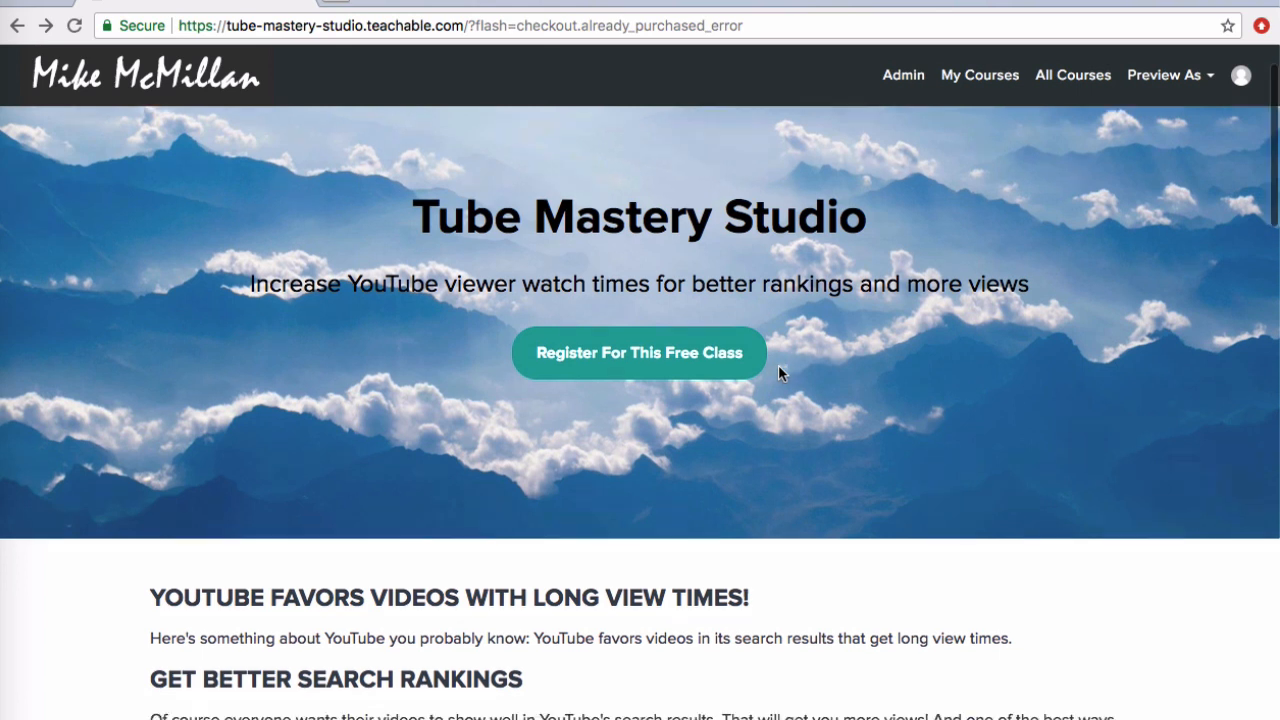
scroll(779, 367, down, 3)
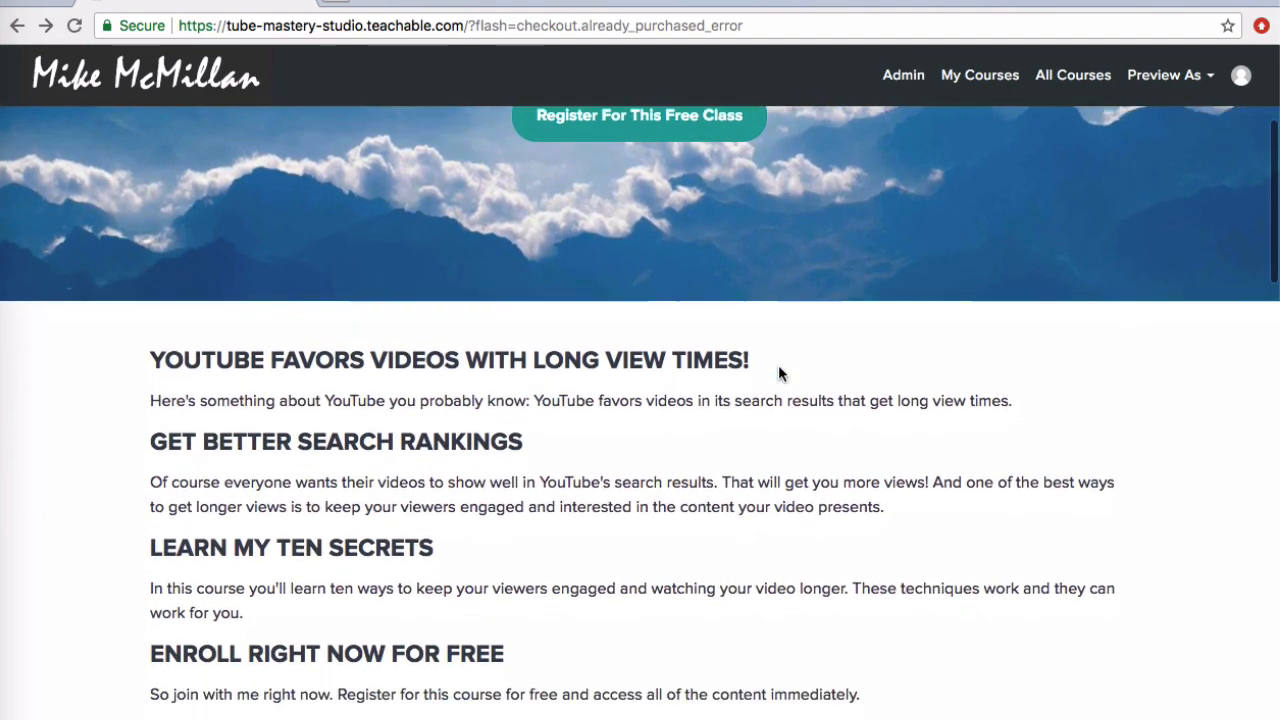
scroll(779, 372, down, 2)
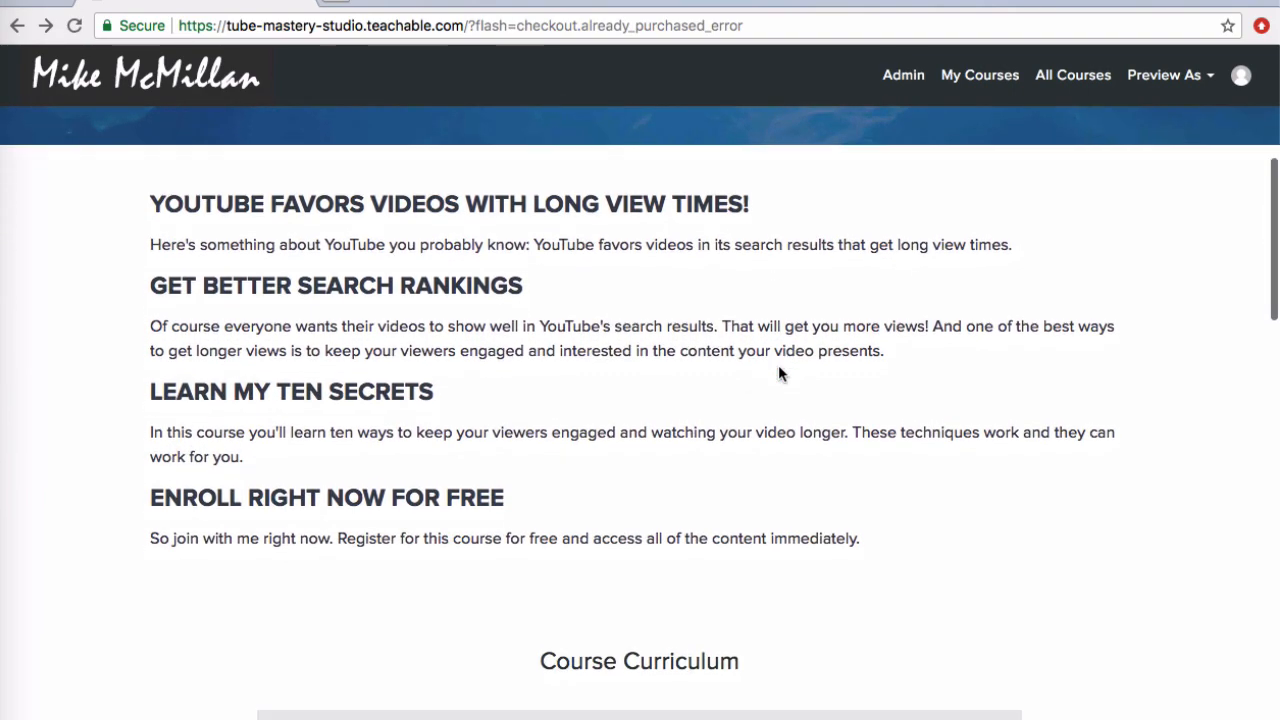
scroll(780, 372, down, 1)
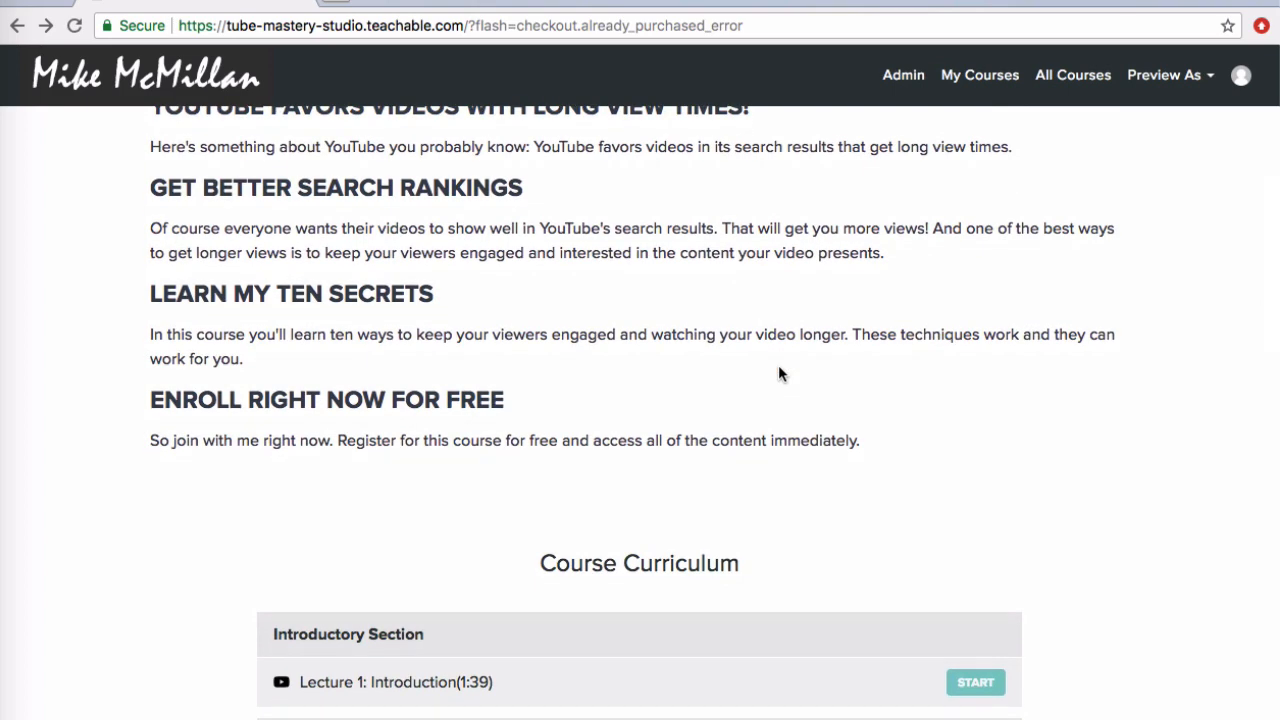
scroll(779, 374, down, 2)
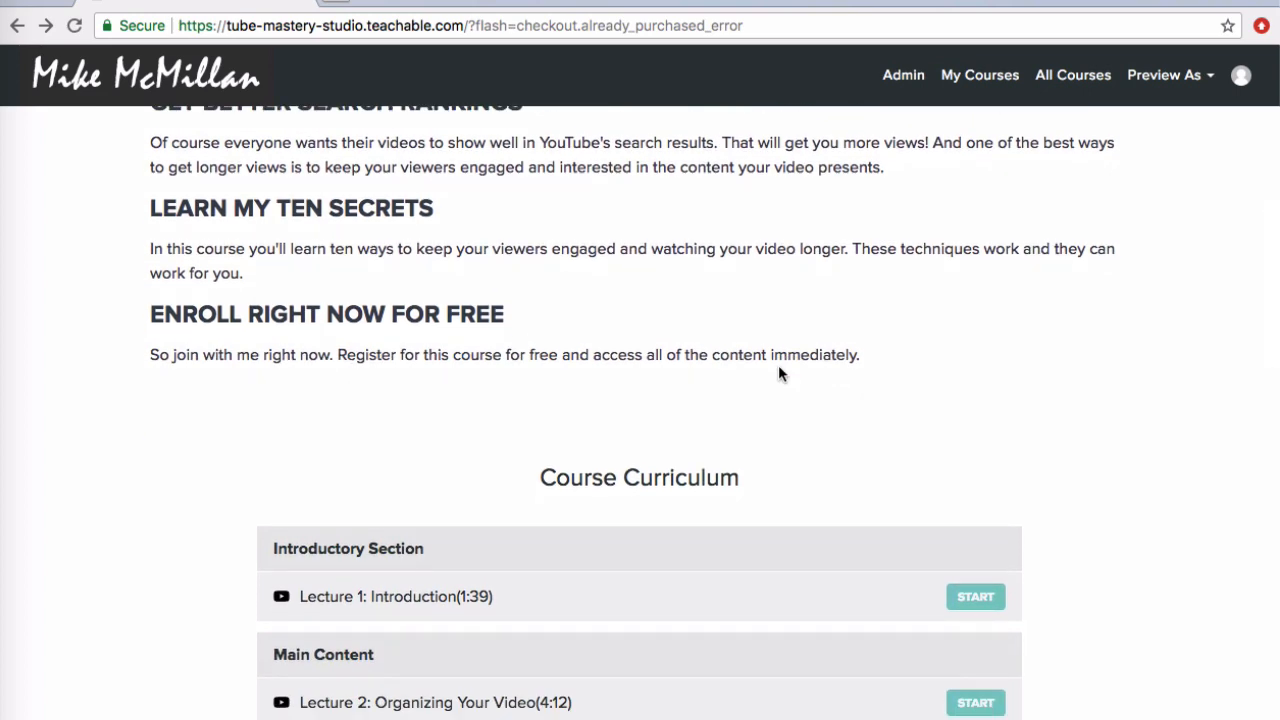
scroll(779, 374, down, 8)
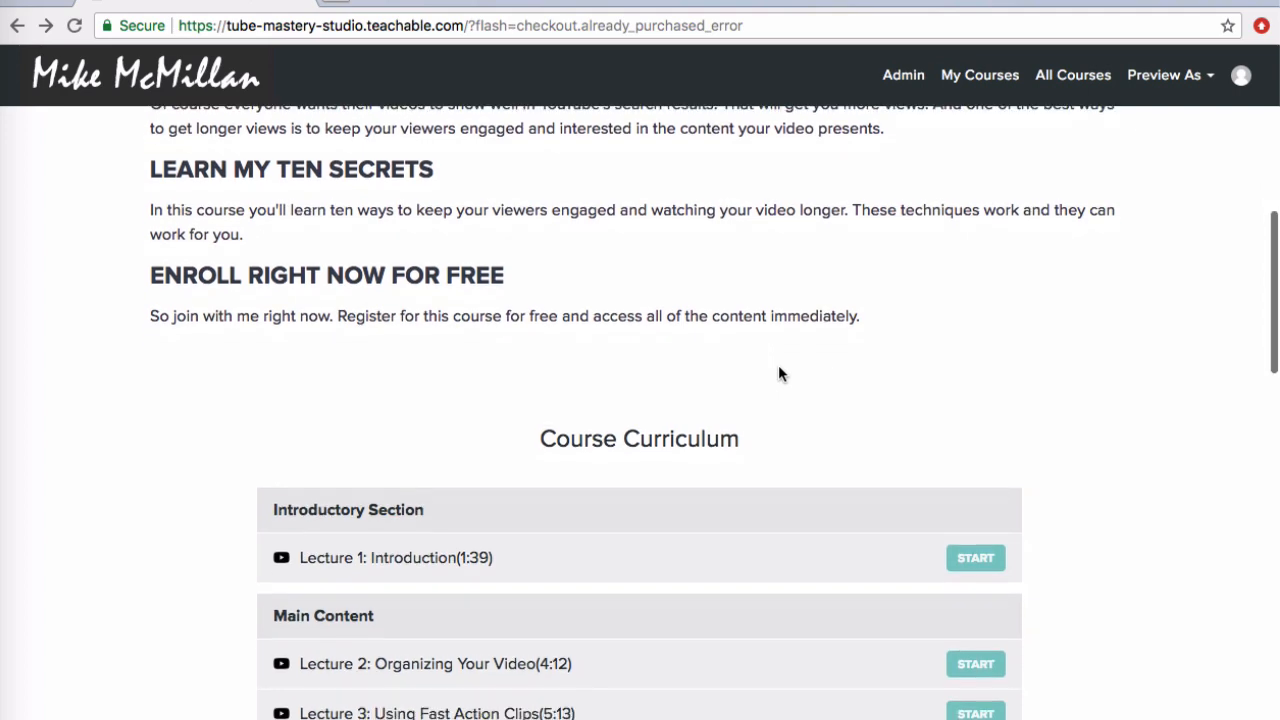
scroll(779, 374, down, 9)
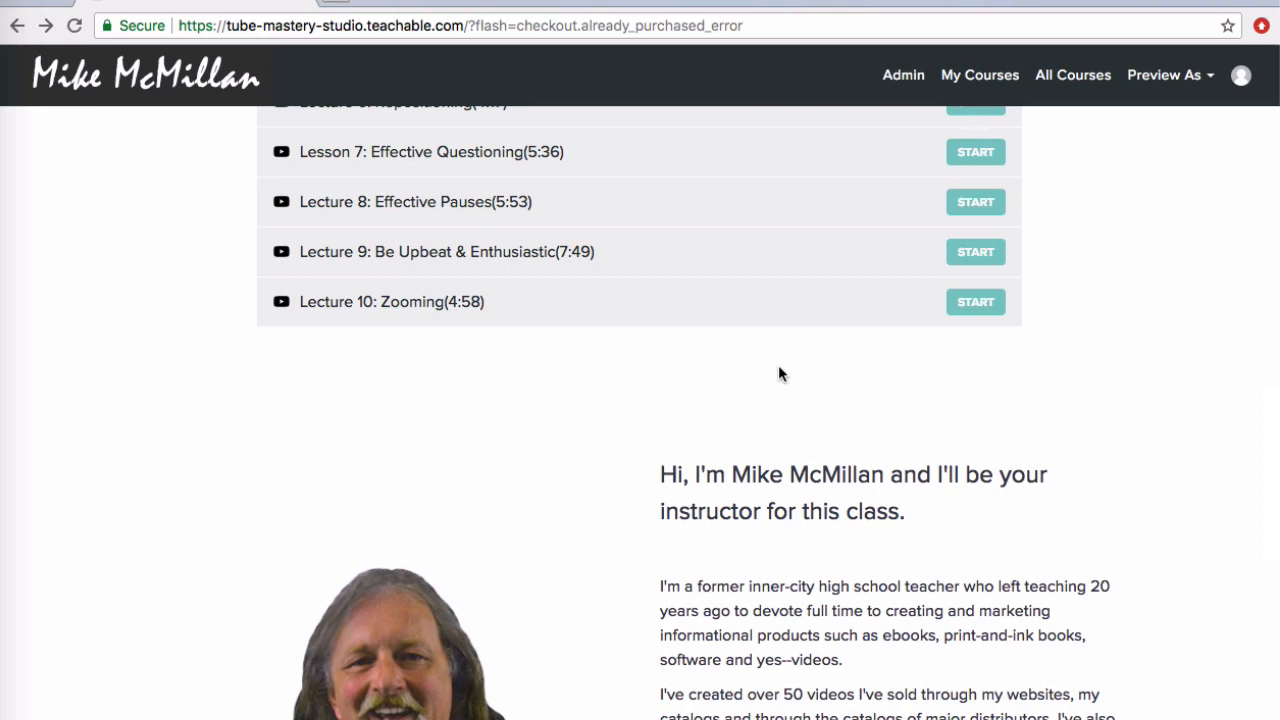
scroll(779, 369, down, 5)
scroll(779, 369, down, 10)
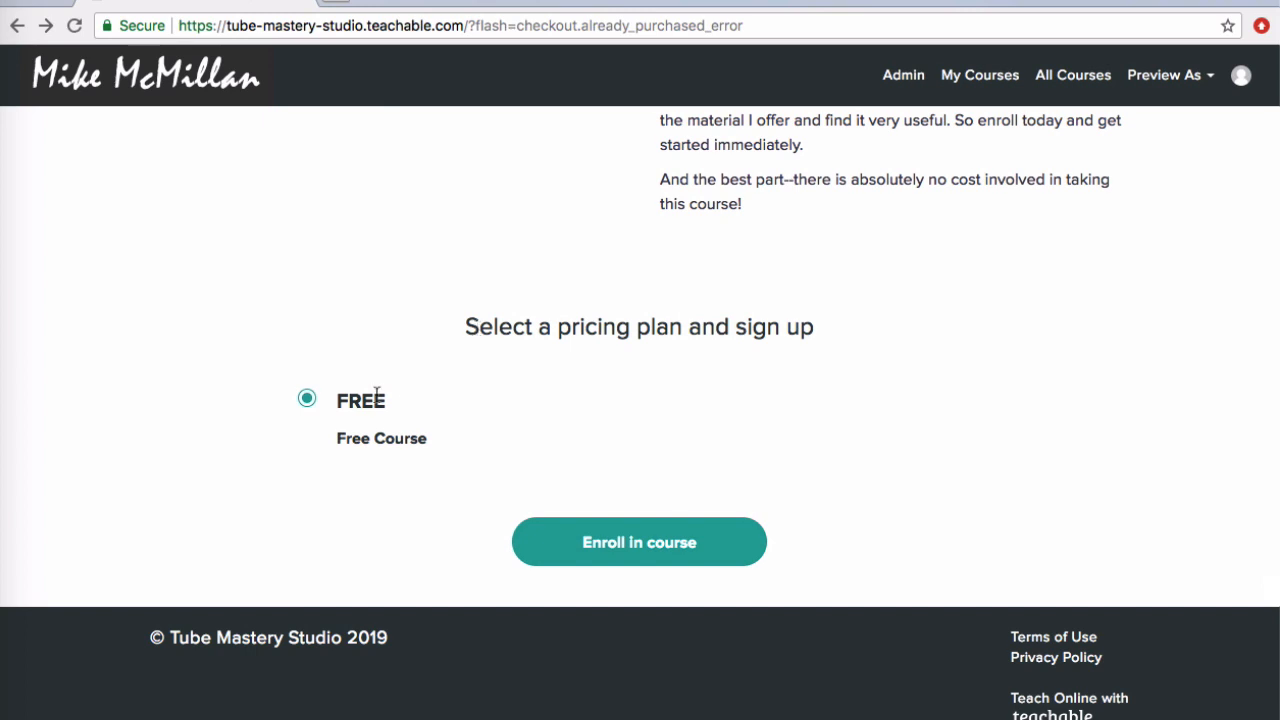
- Start enrolling in the free course and review the fields and agreements on the sign-up form
click(701, 546)
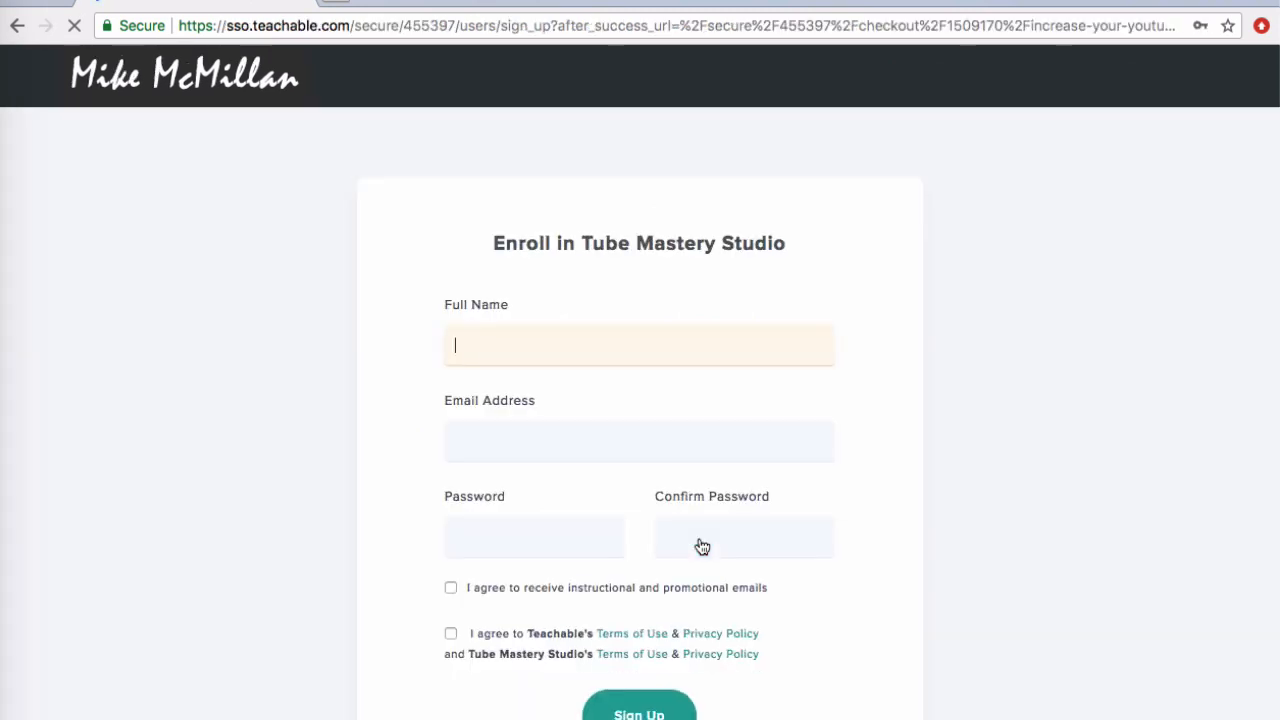
scroll(701, 546, down, 2)
scroll(701, 546, down, 1)
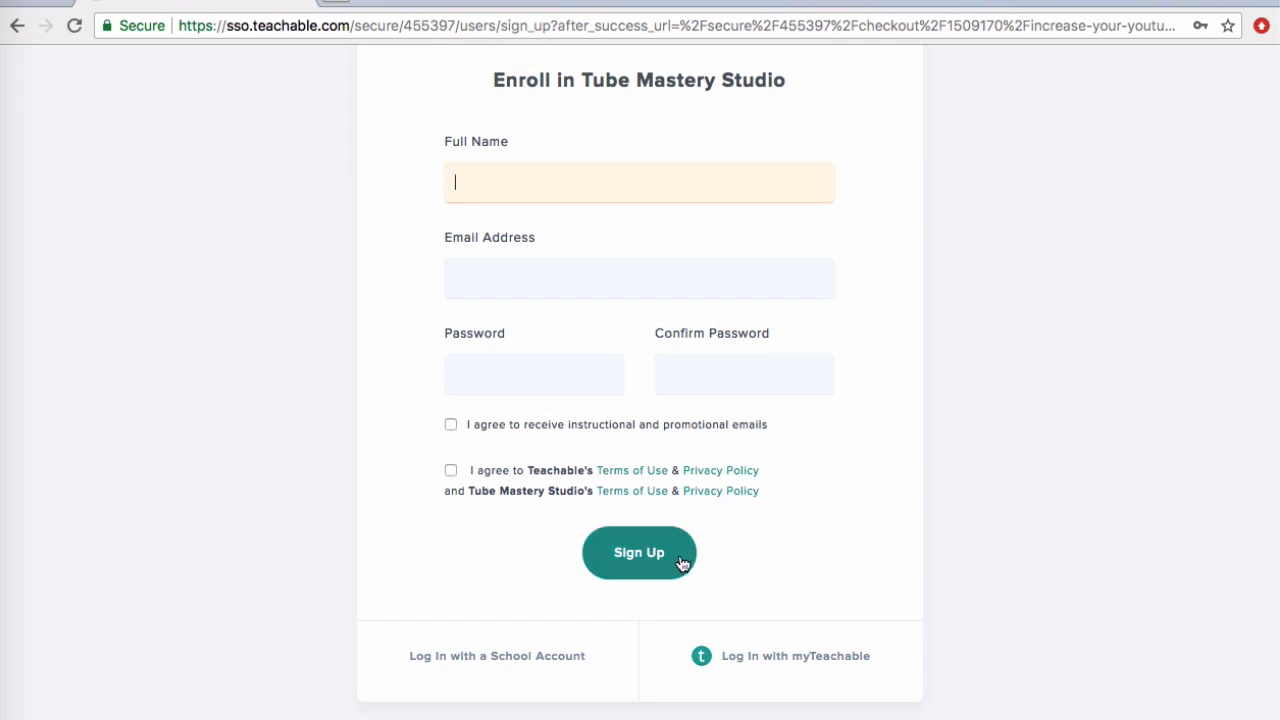
scroll(957, 515, up, 5)
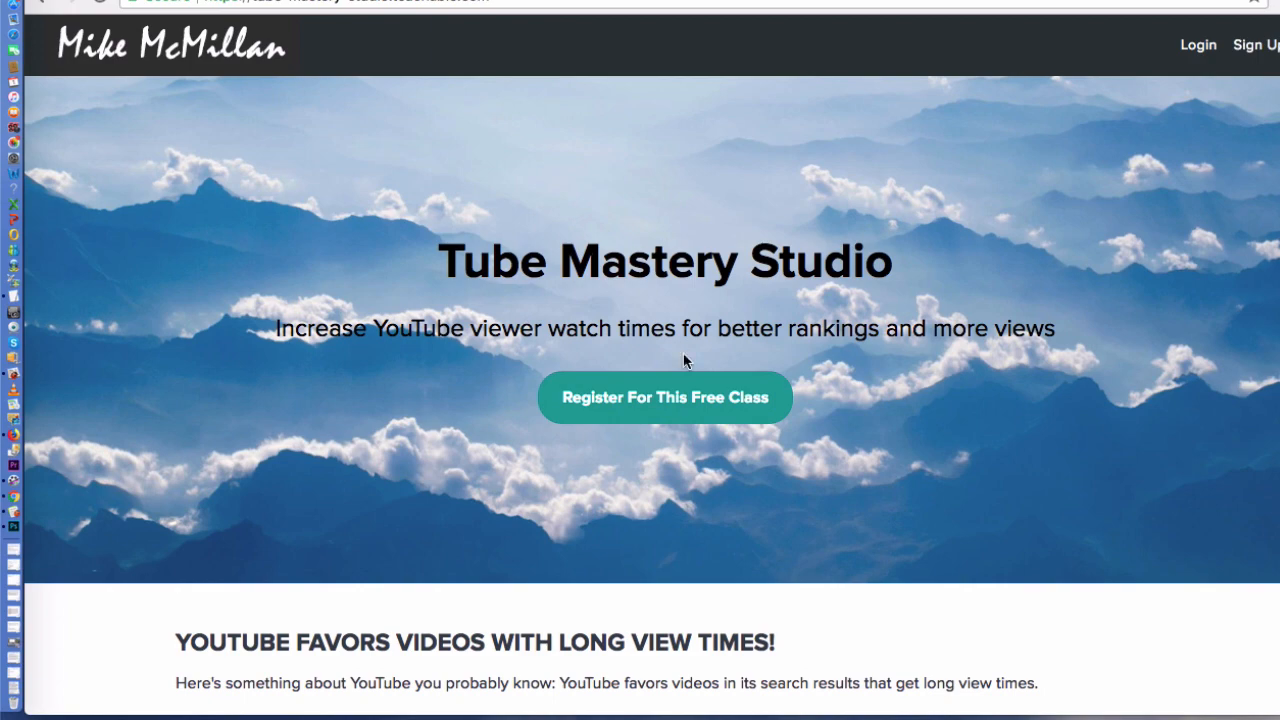
- Review the sales page as a logged-out visitor, covering the course description, lecture list and free pricing plan
scroll(684, 360, down, 6)
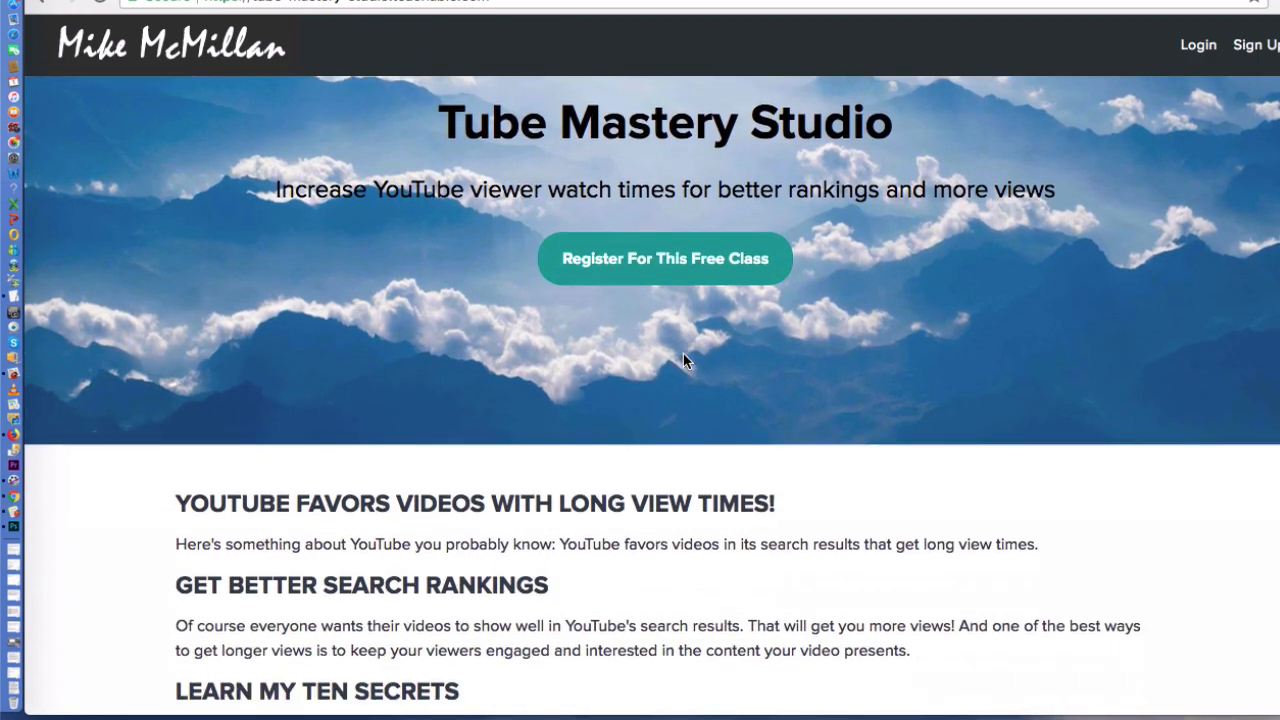
scroll(684, 360, down, 5)
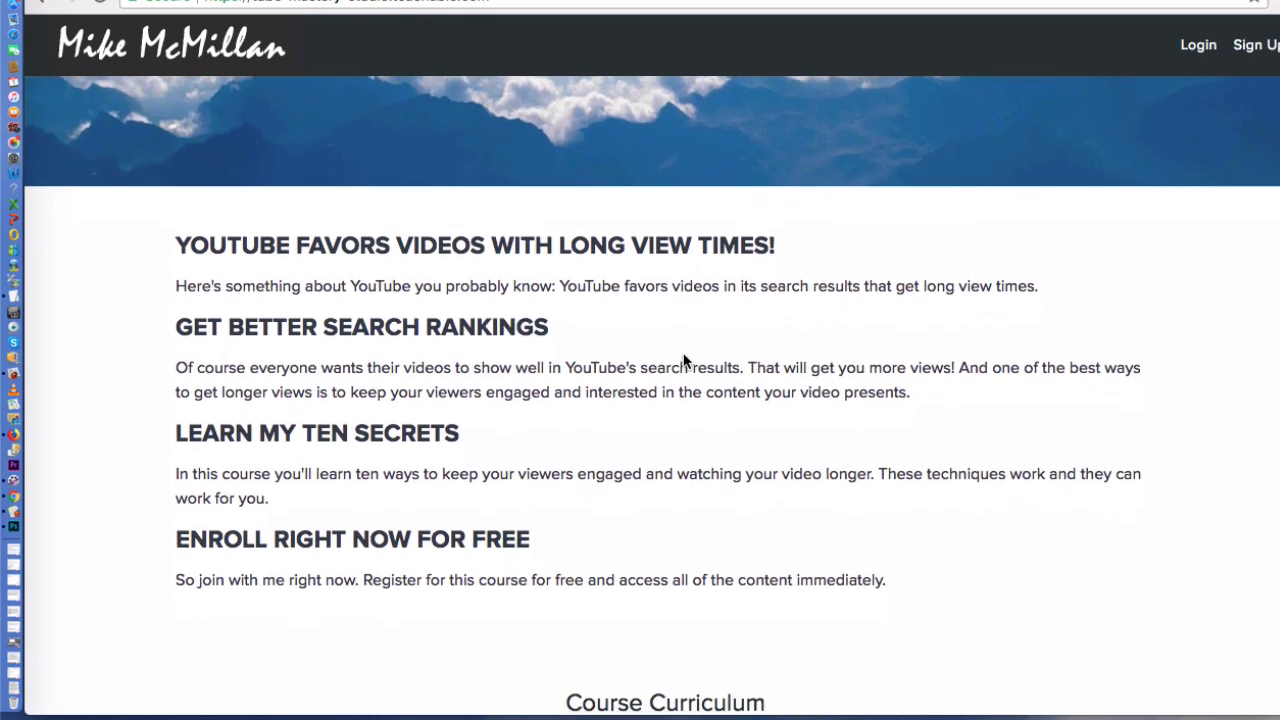
scroll(684, 360, down, 2)
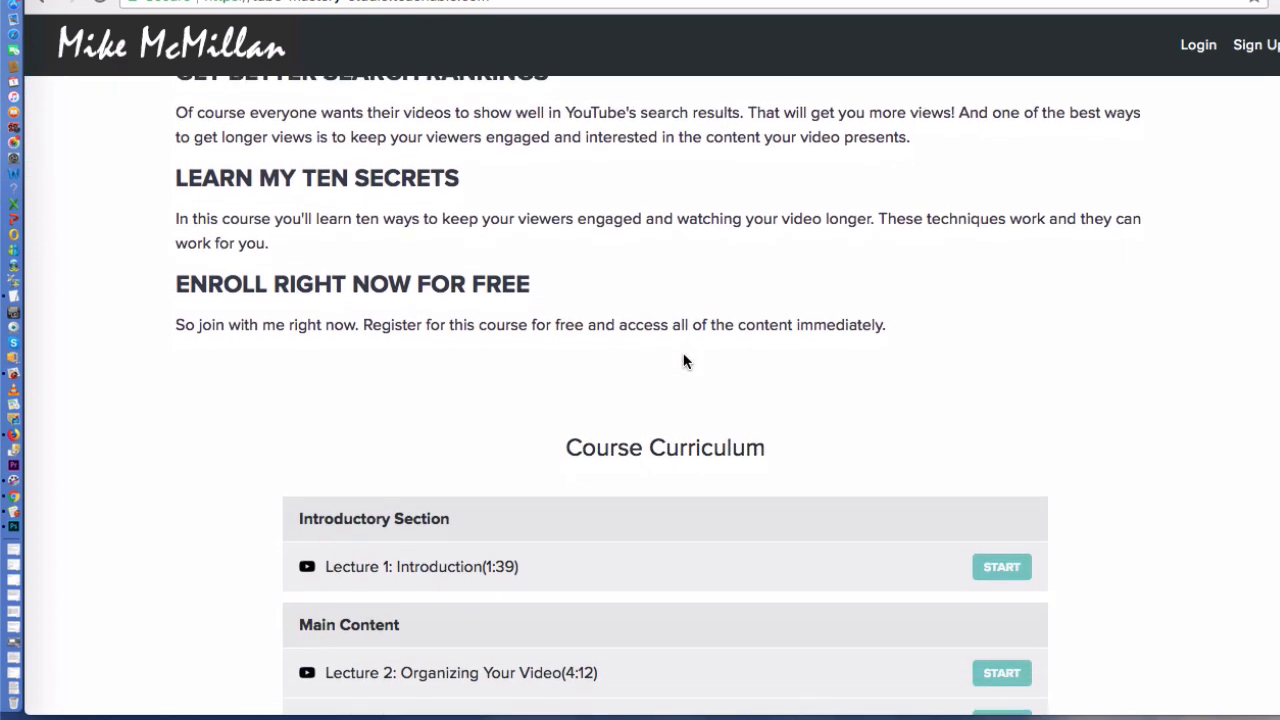
scroll(684, 355, down, 5)
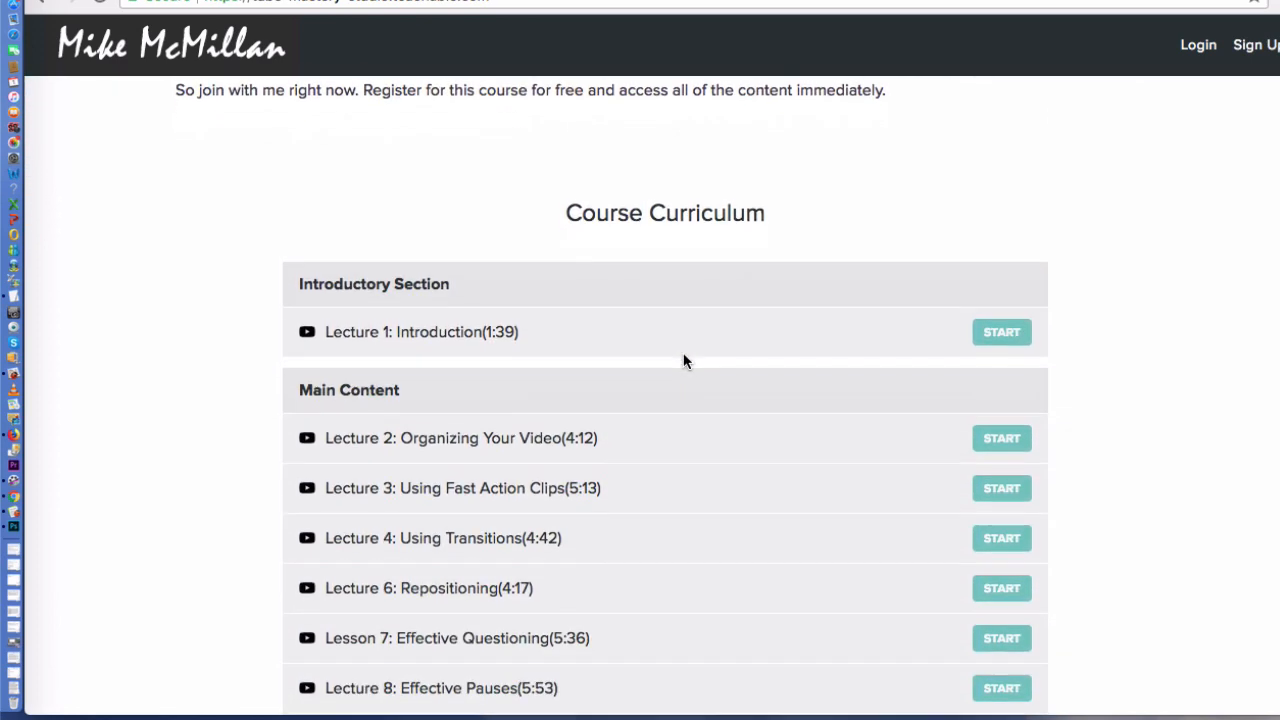
scroll(686, 362, down, 1)
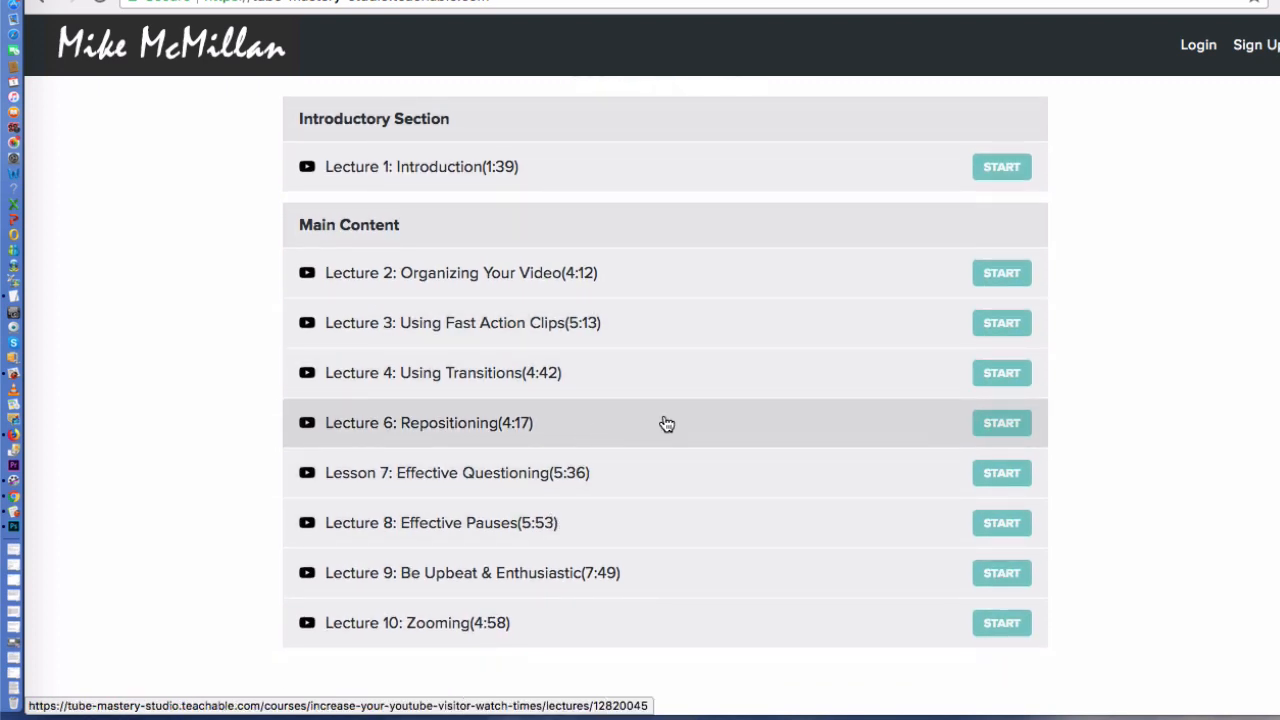
scroll(667, 424, down, 5)
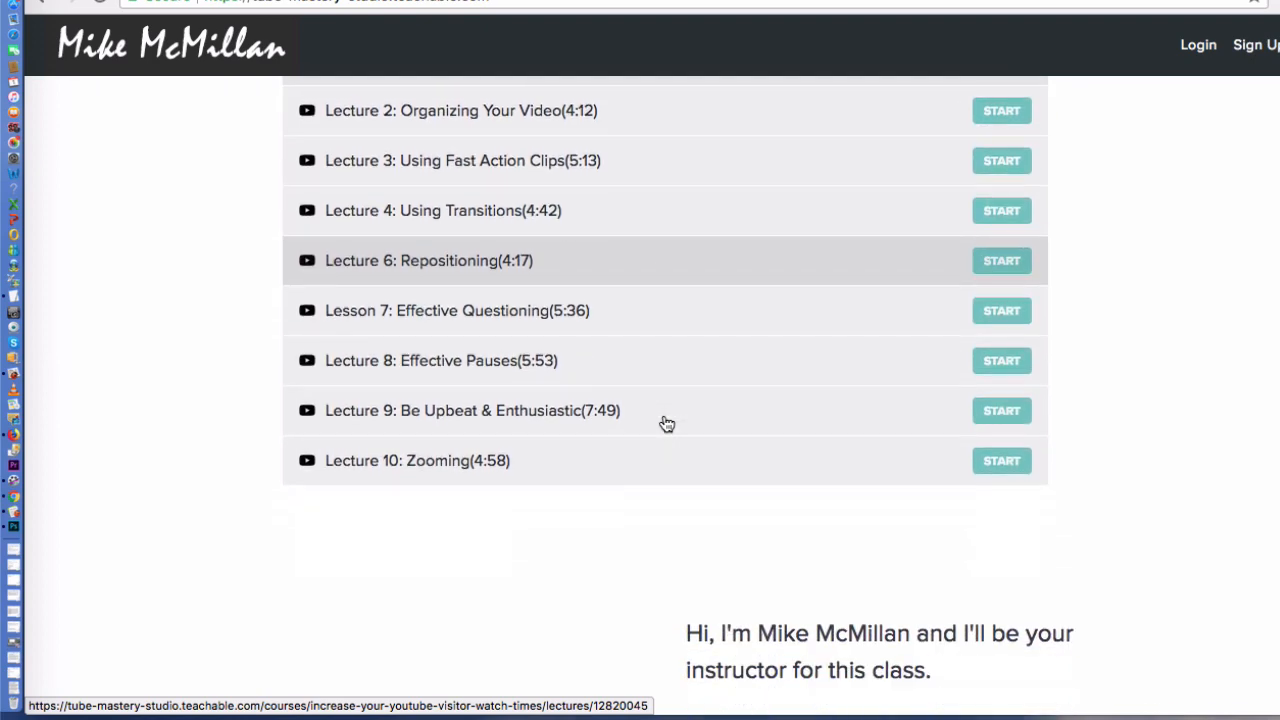
scroll(667, 424, down, 10)
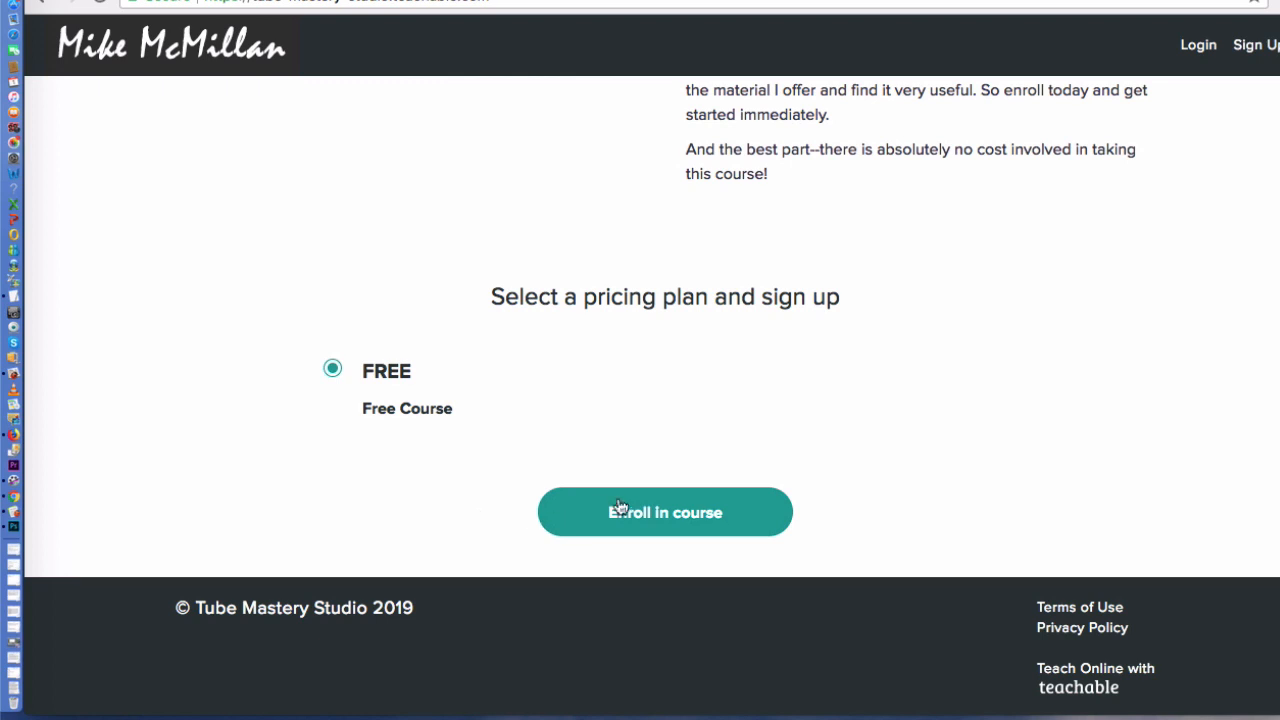
- Open the enrollment form as a logged-out visitor and look over its required details
click(632, 506)
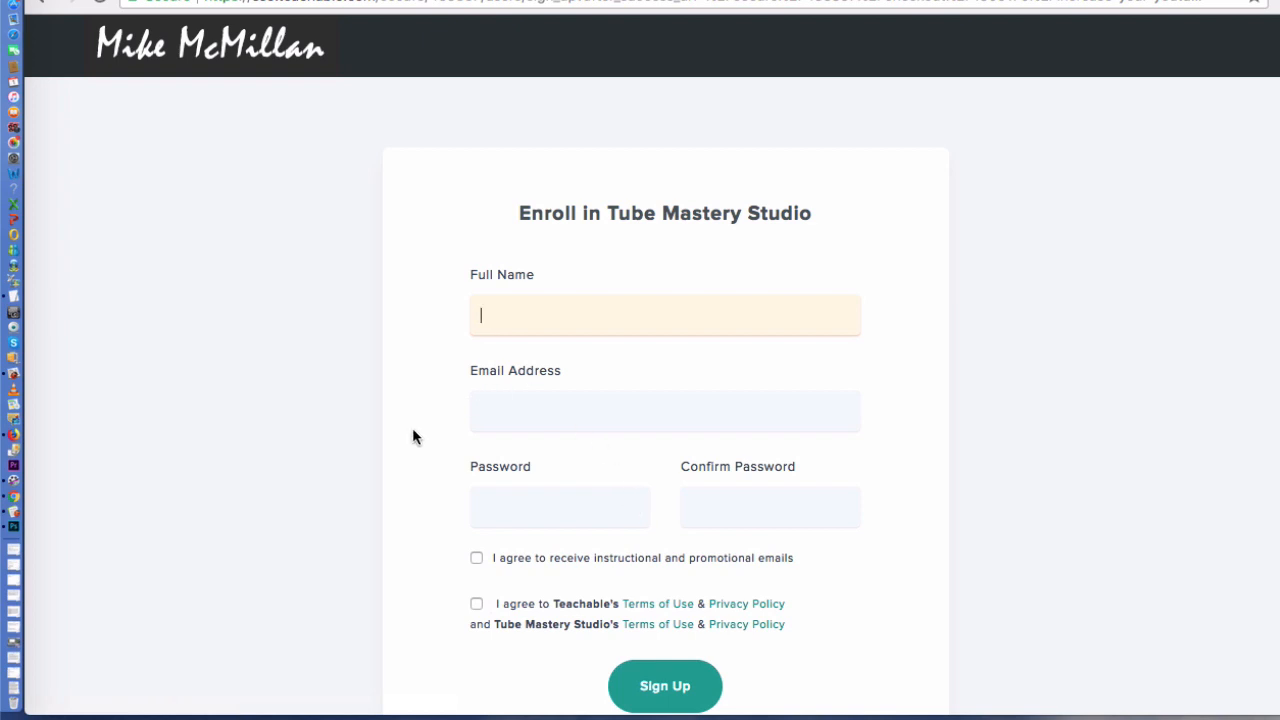
scroll(443, 347, down, 1)
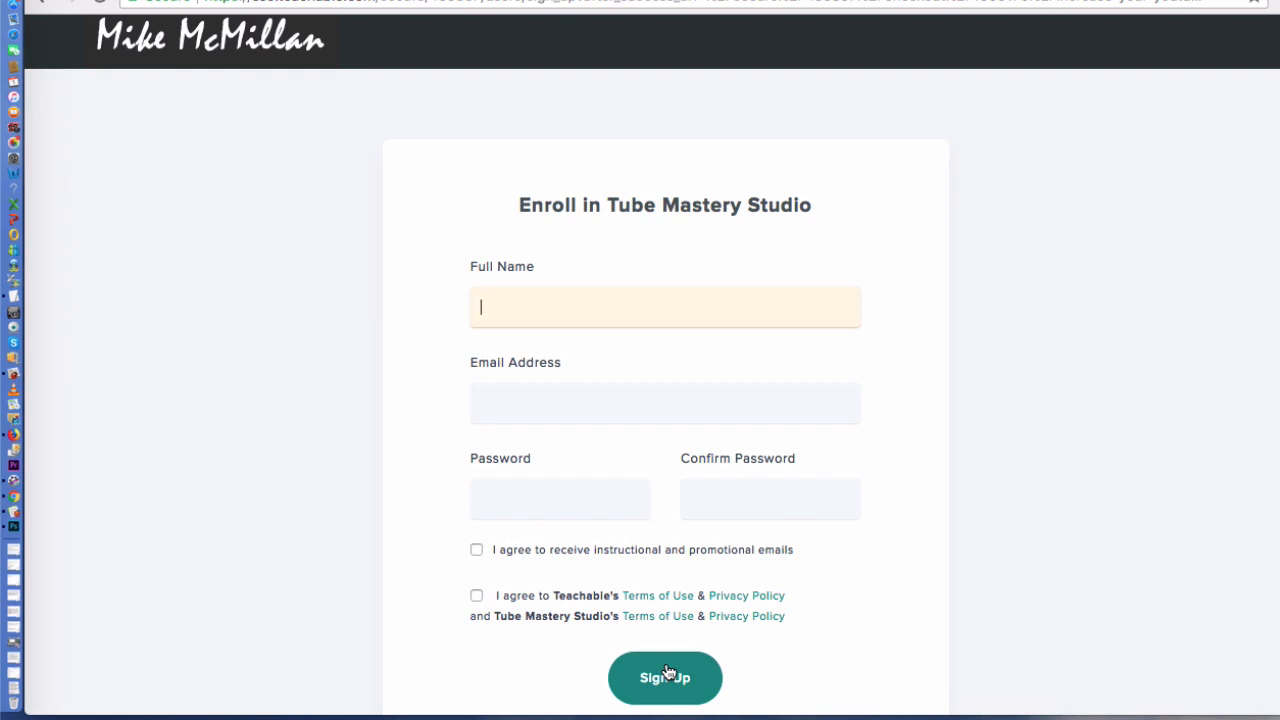
scroll(668, 672, up, 1)
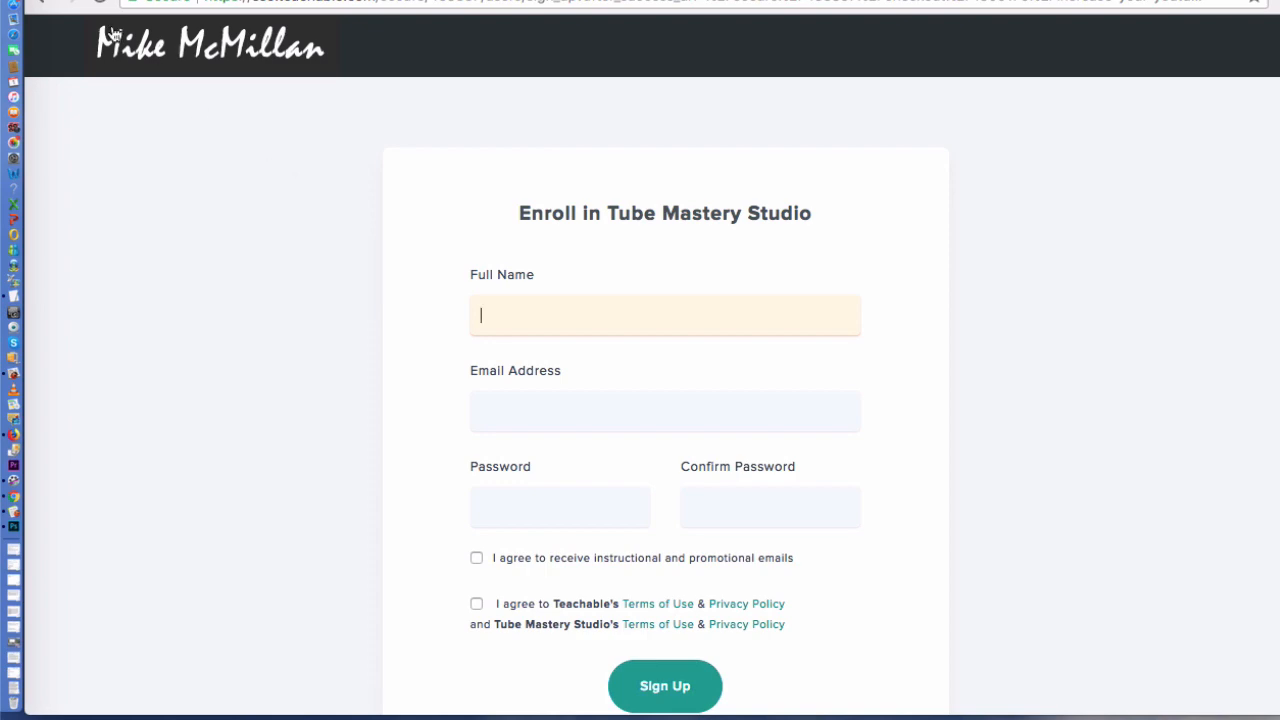
- Return to the sales page and log in to Tube Mastery Studio with the saved account credentials
click(112, 36)
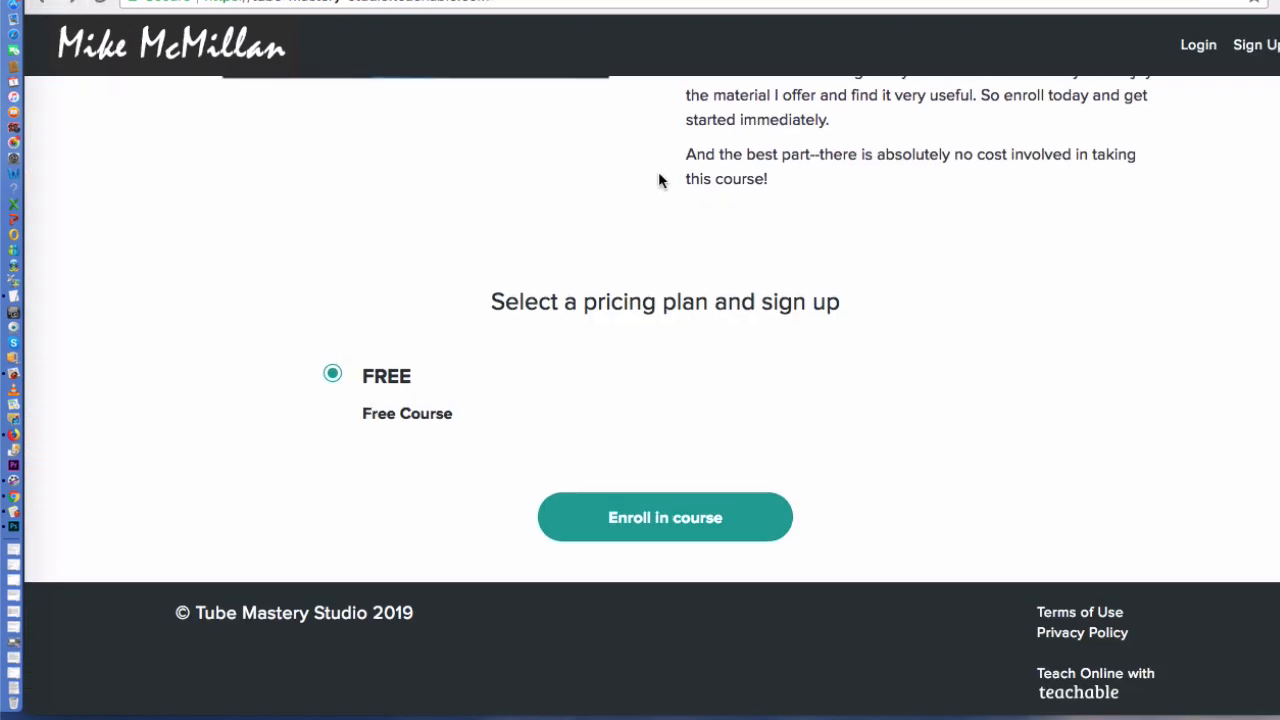
scroll(658, 180, up, 10)
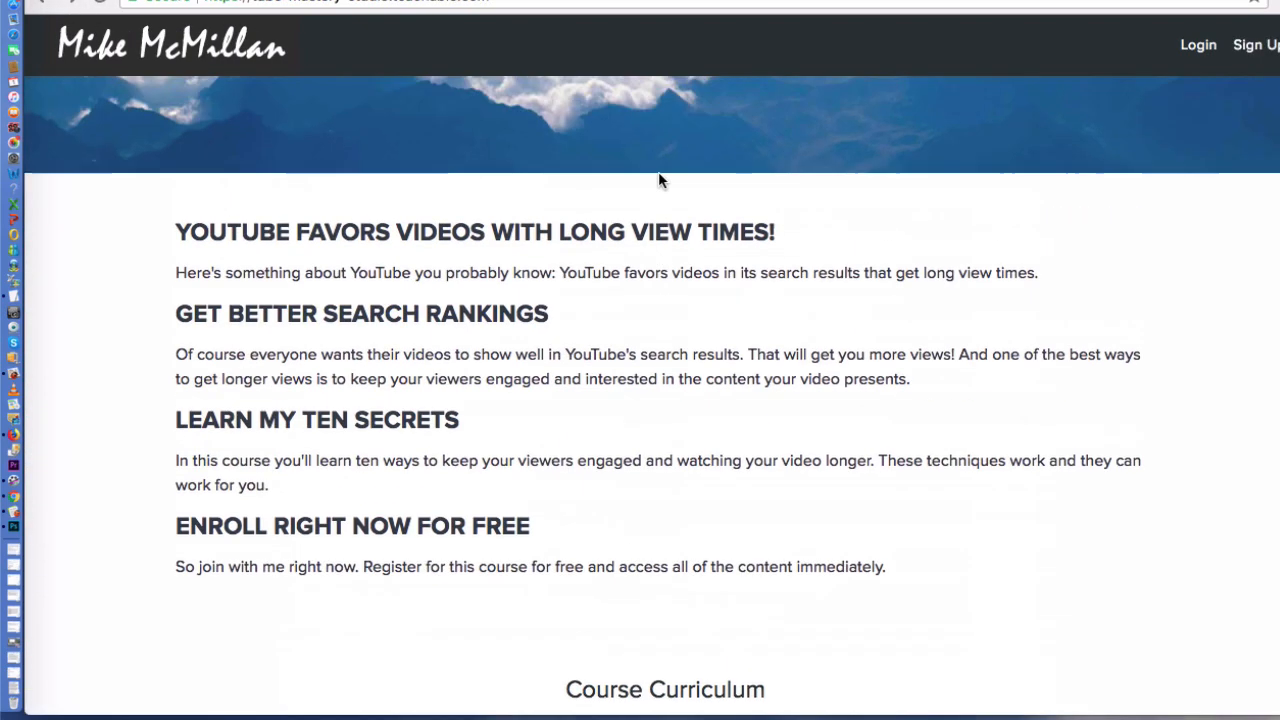
click(1197, 45)
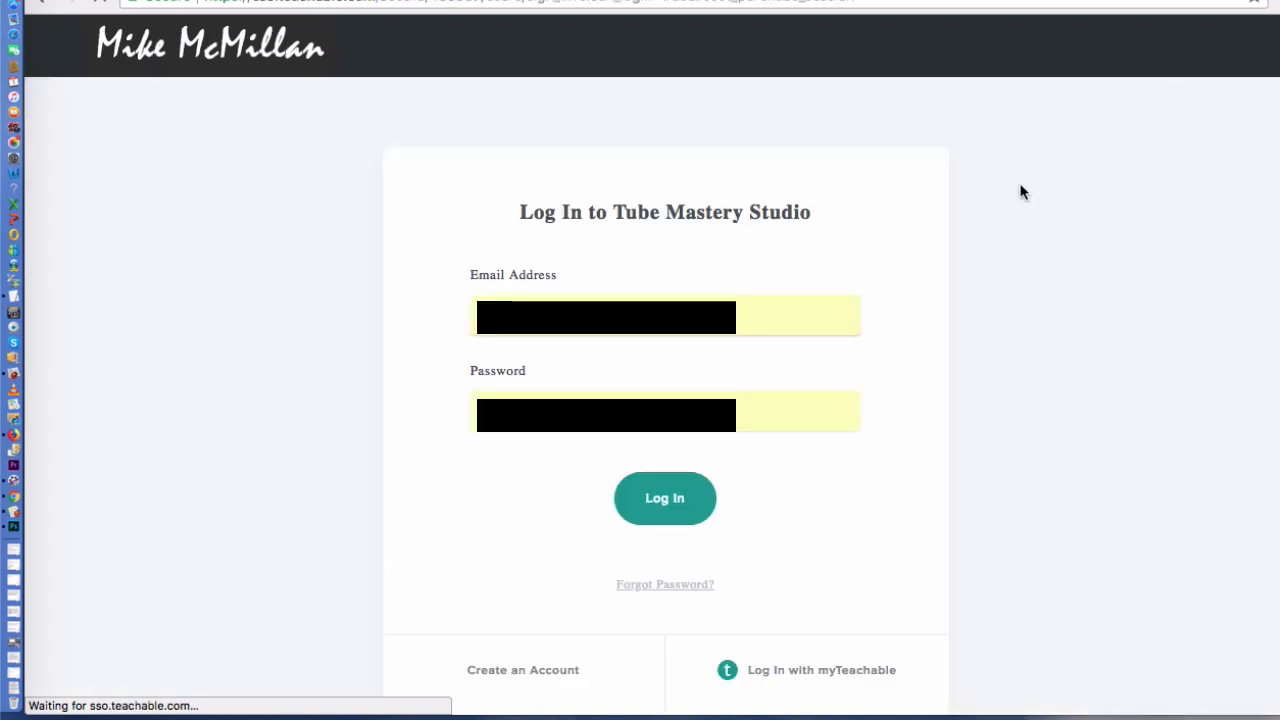
click(660, 515)
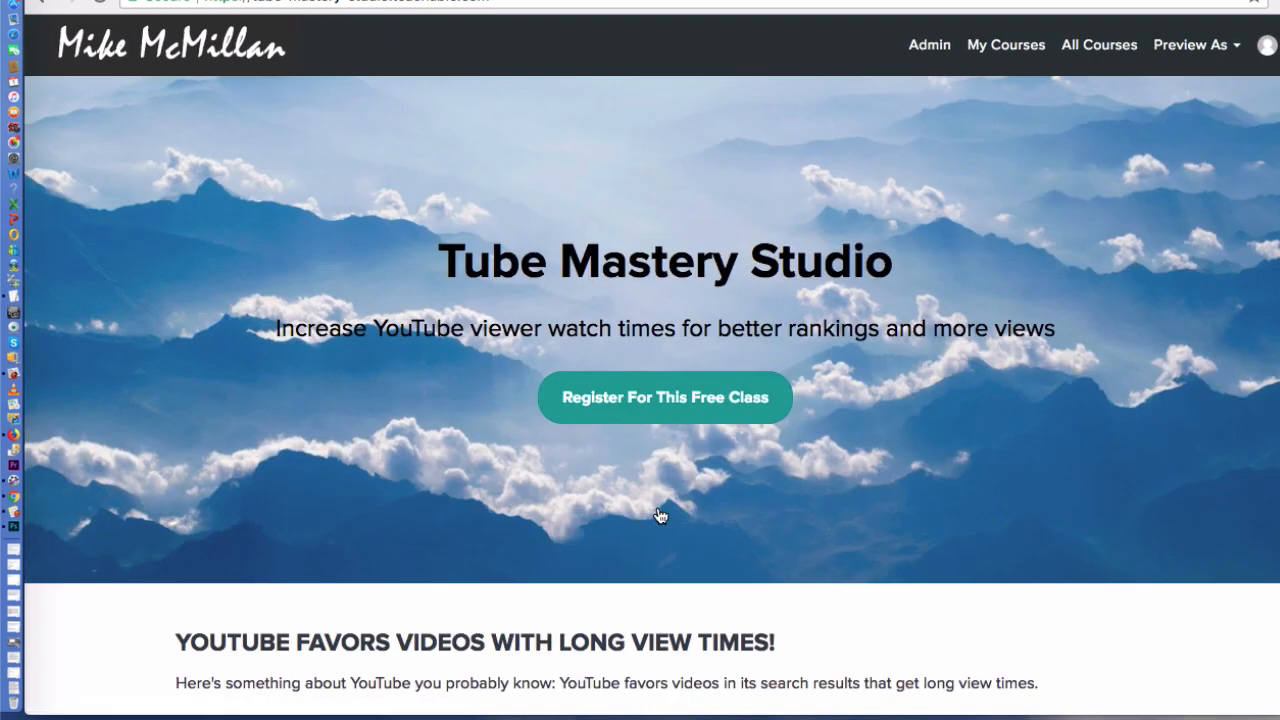
- Go to the school's admin area and open the curriculum of the Tube Mastery Studio course
click(937, 52)
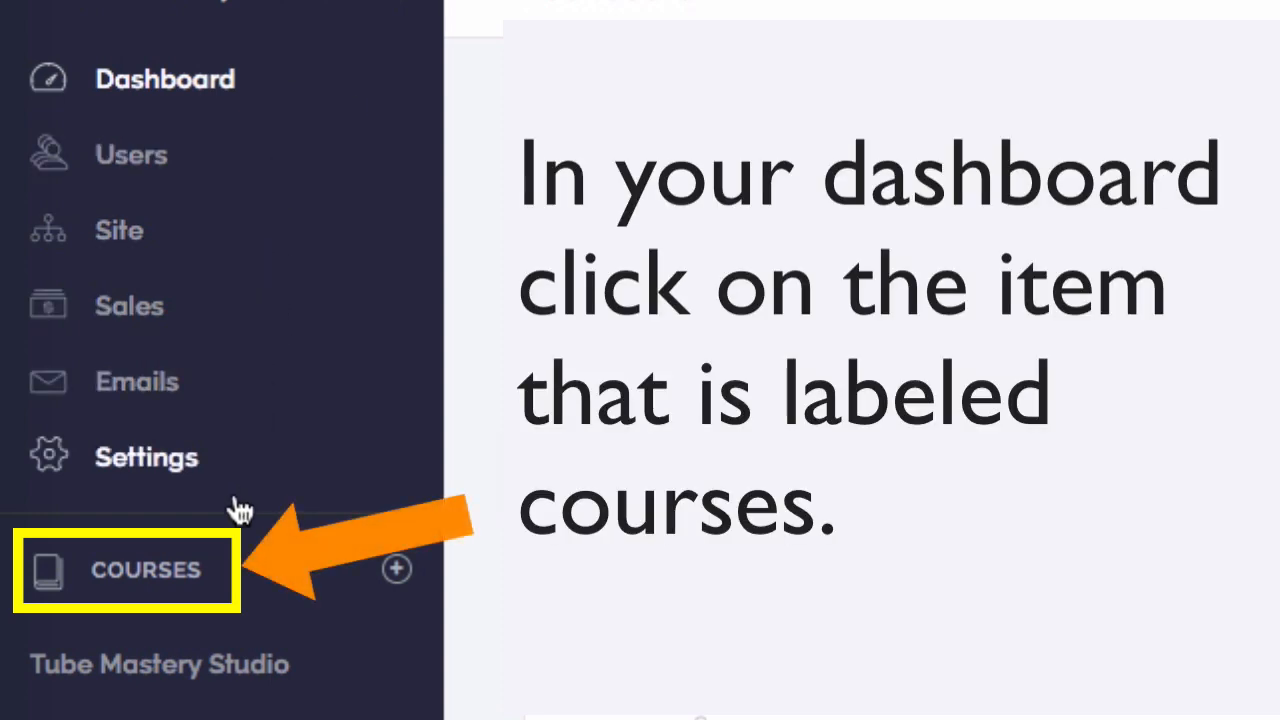
click(178, 578)
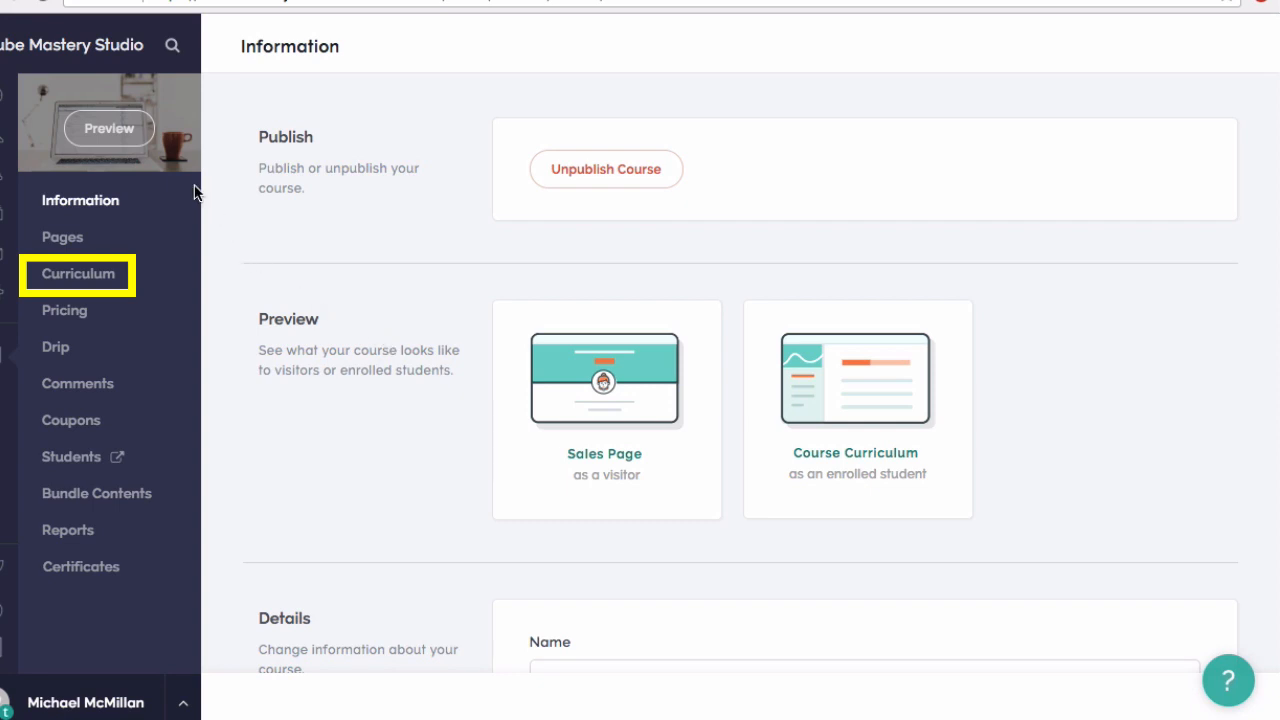
click(107, 279)
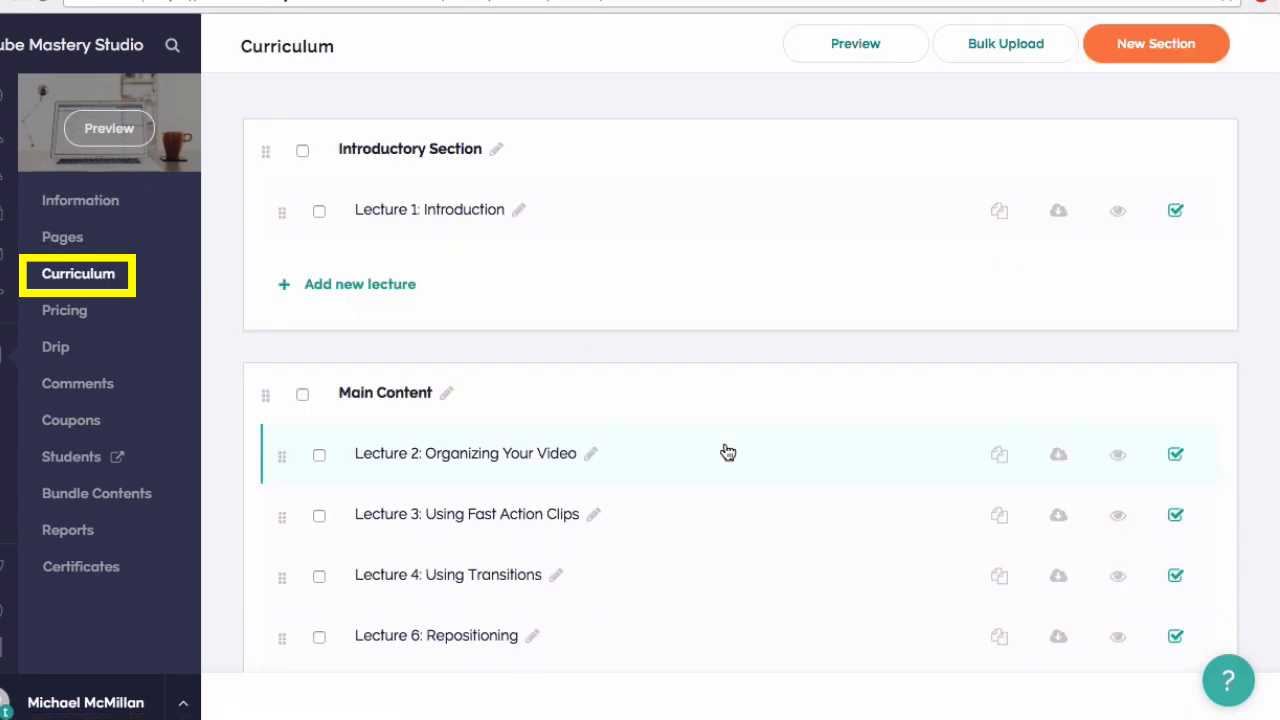
- Review the lectures in the curriculum's Introductory Section and Main Content, including the drafts
scroll(726, 451, down, 1)
scroll(728, 452, down, 5)
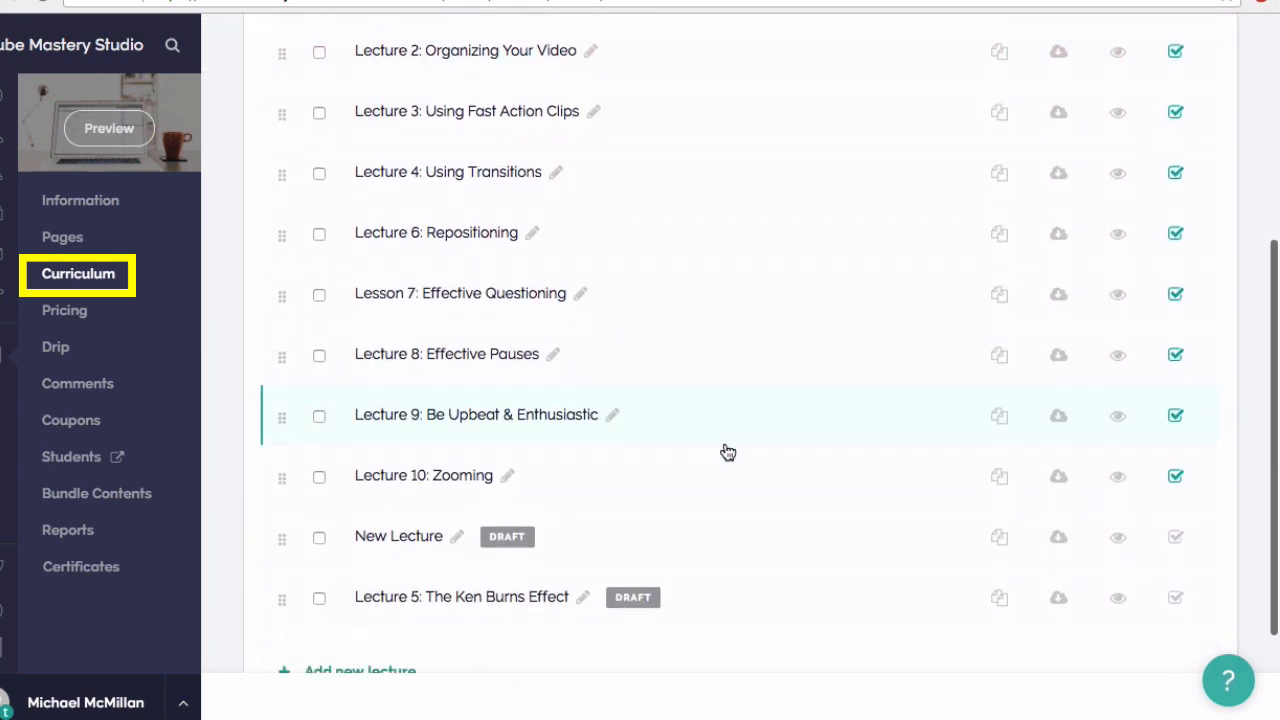
scroll(728, 453, up, 2)
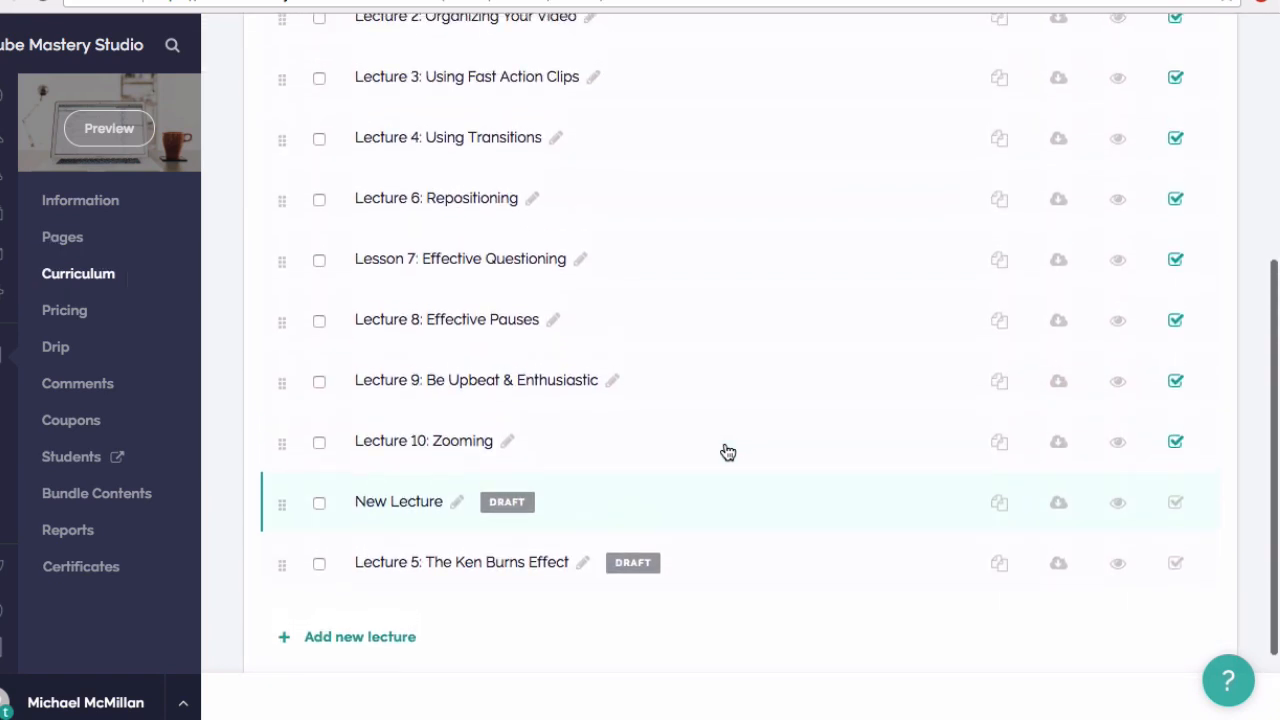
scroll(728, 453, up, 3)
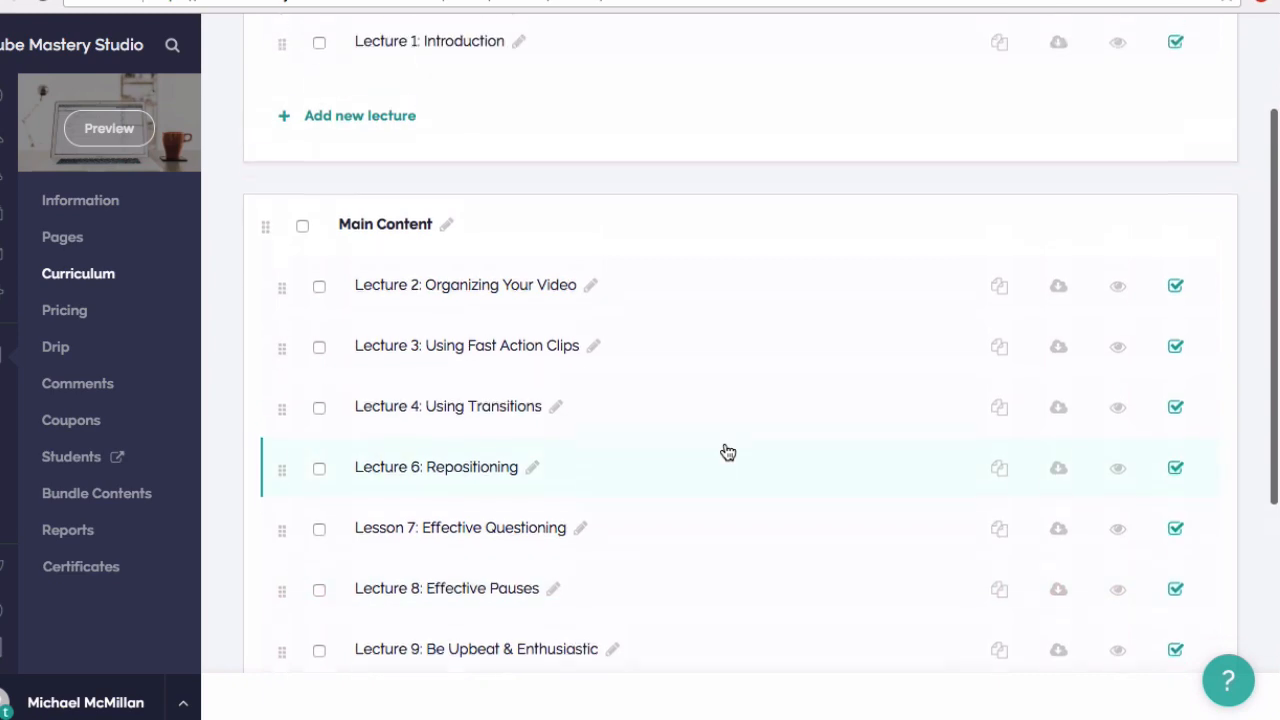
scroll(728, 453, up, 2)
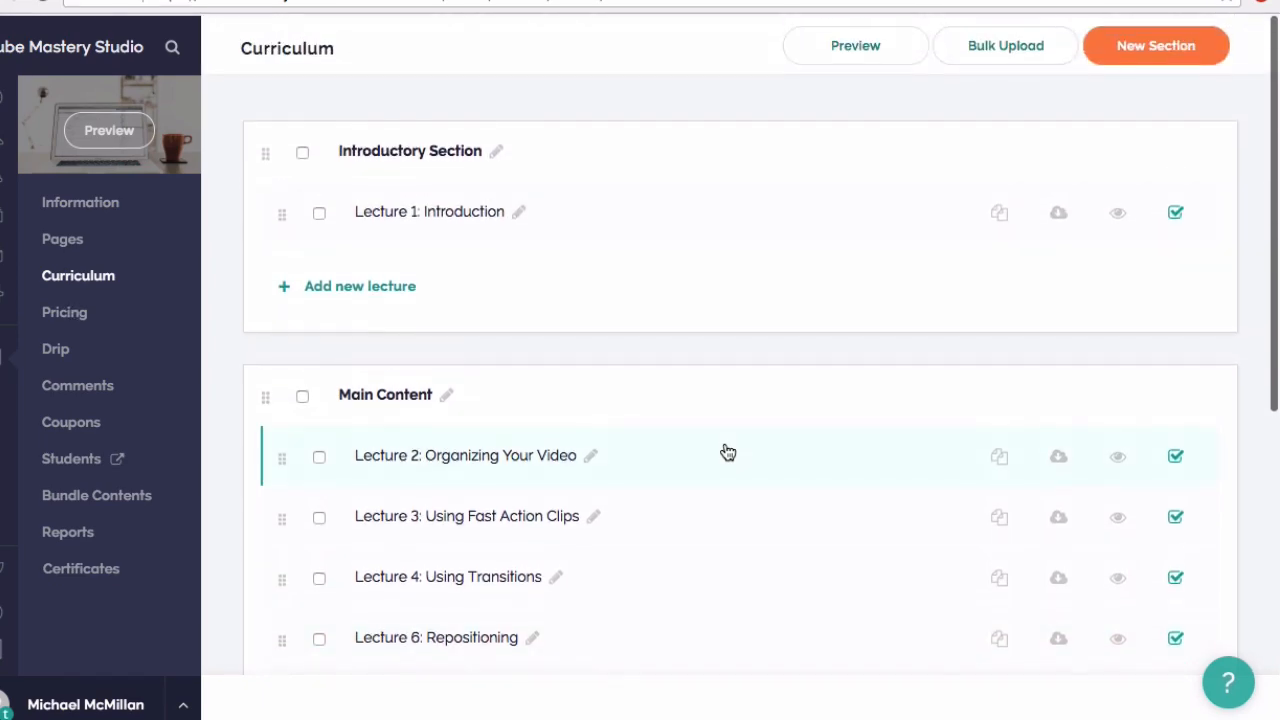
- Preview the course from the curriculum page and look over its sections and lectures as a student sees them
scroll(728, 453, down, 1)
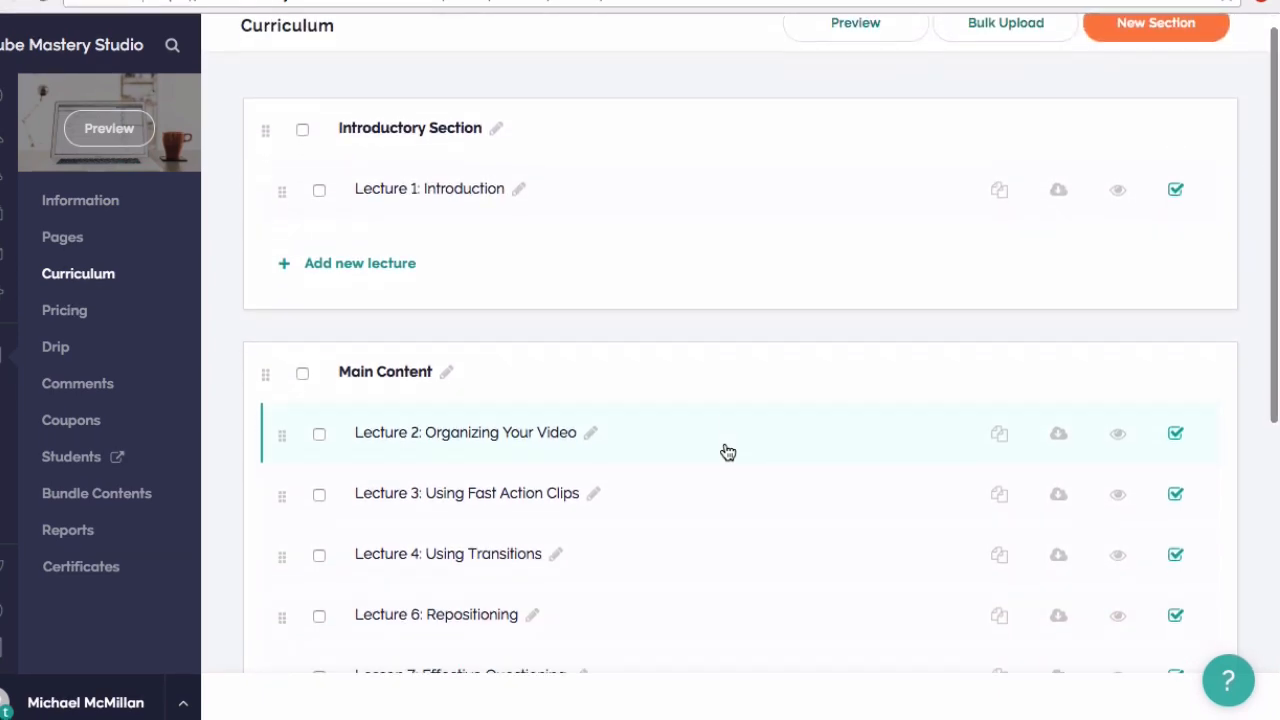
scroll(728, 453, up, 1)
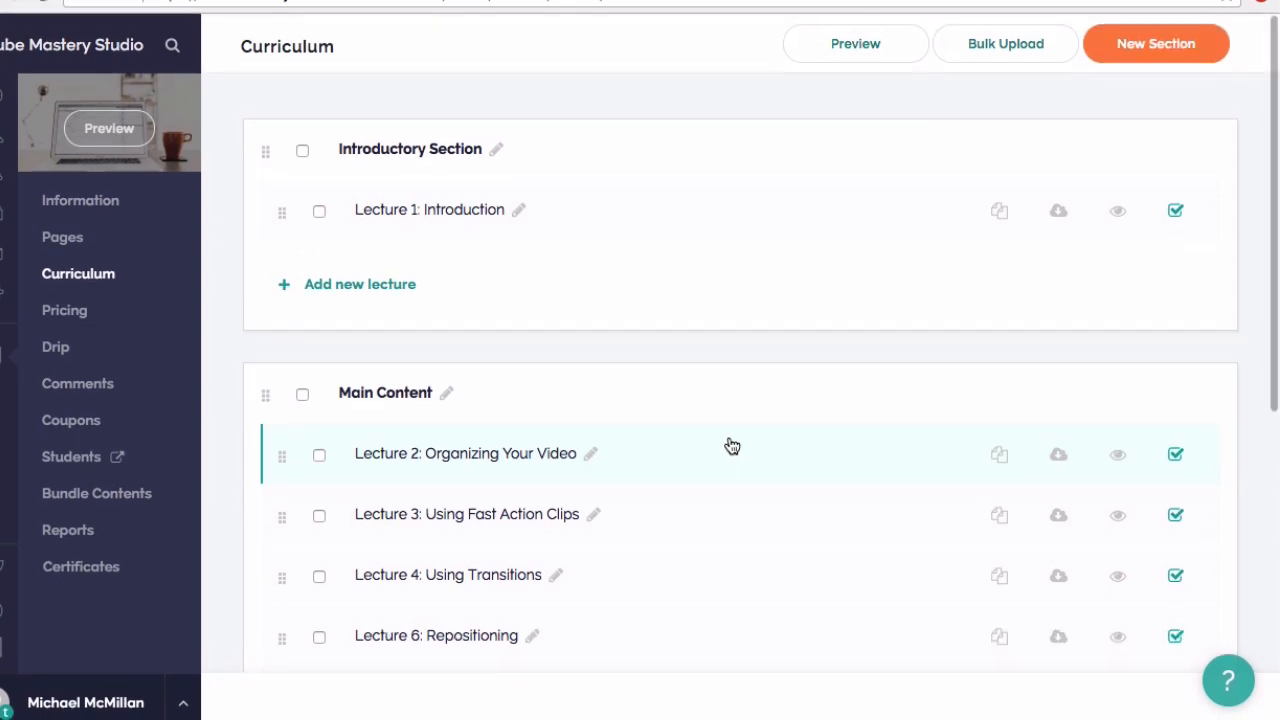
click(866, 54)
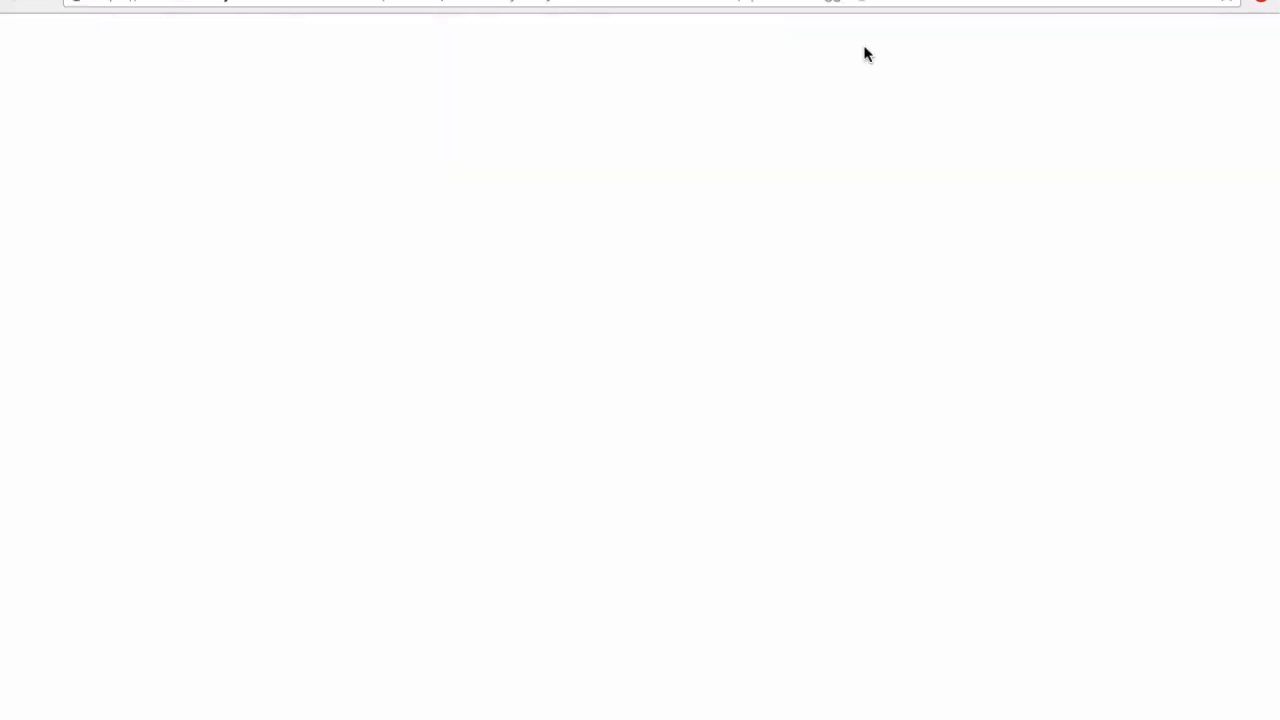
scroll(821, 356, down, 2)
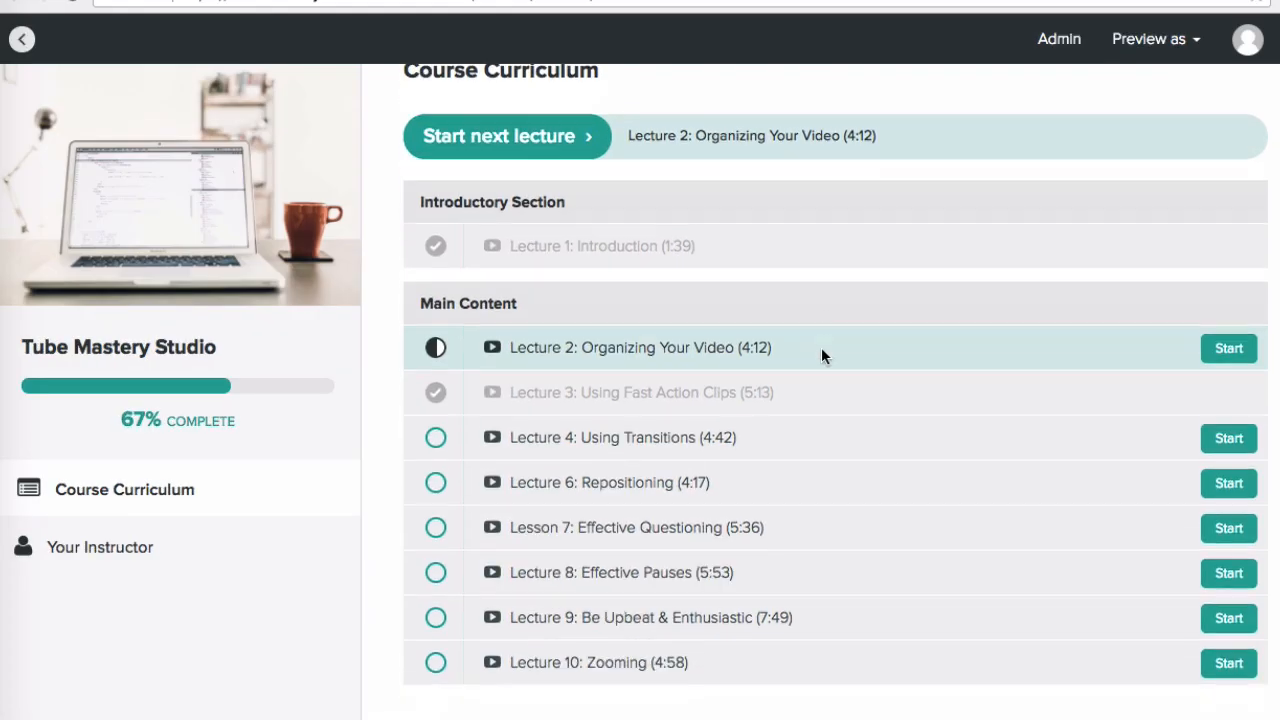
scroll(824, 357, up, 2)
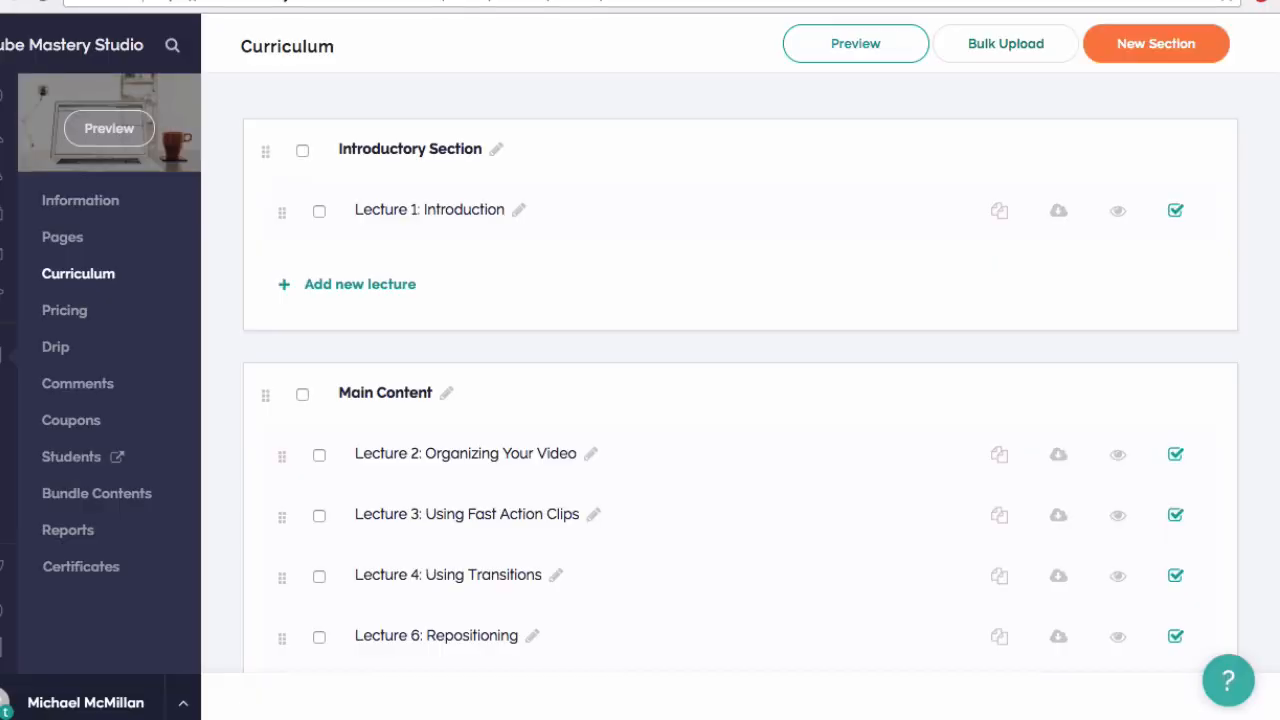
- Examine the lecture titles and numbering across the Introductory Section and Main Content of the curriculum
scroll(511, 314, down, 2)
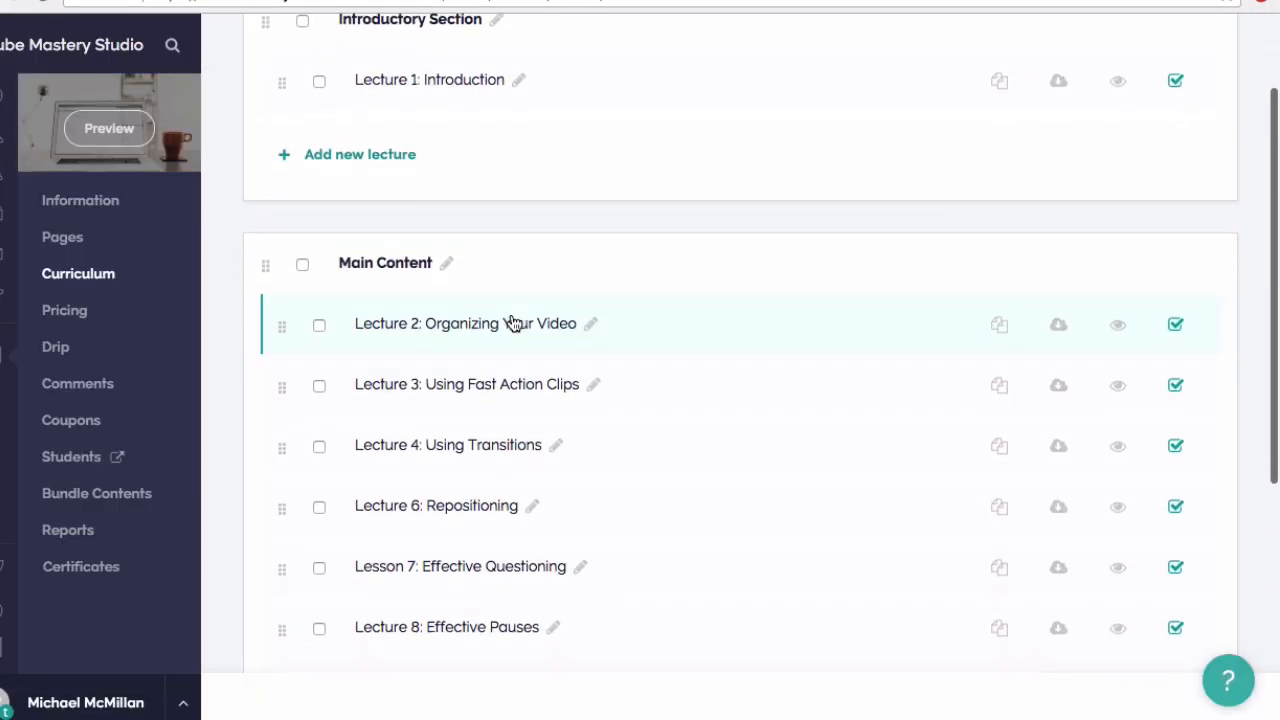
scroll(491, 194, up, 2)
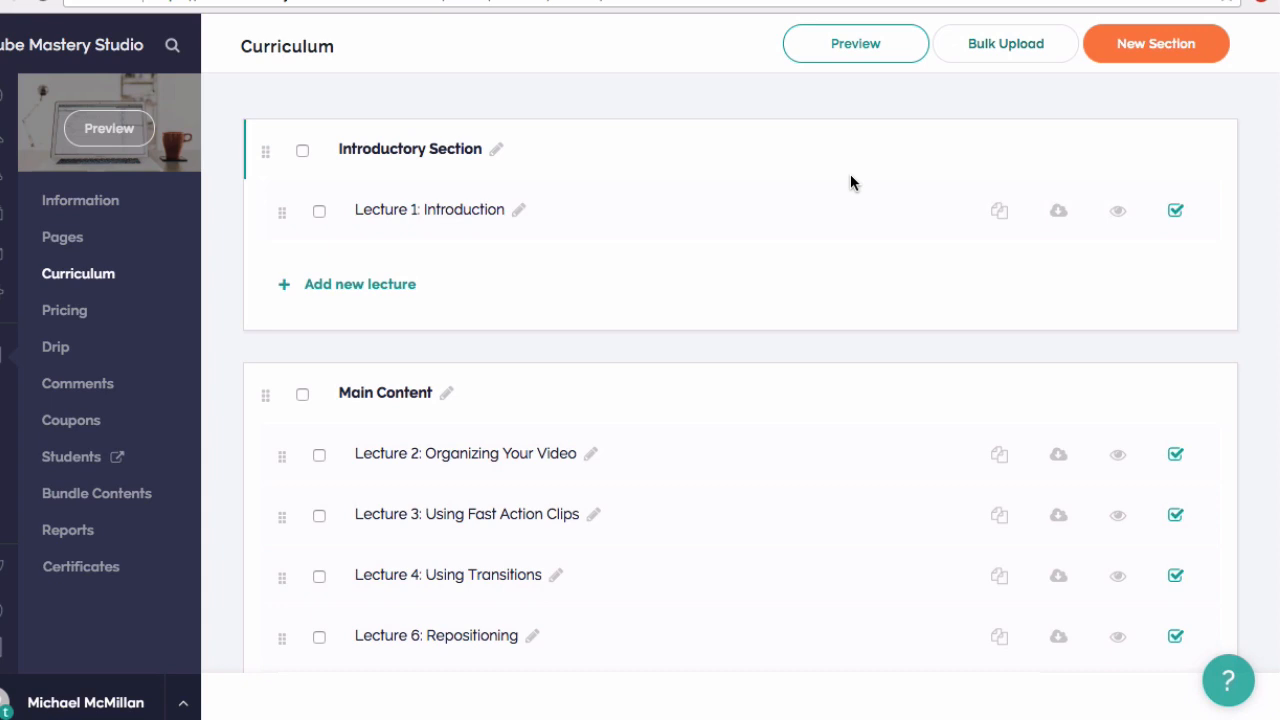
scroll(851, 177, down, 1)
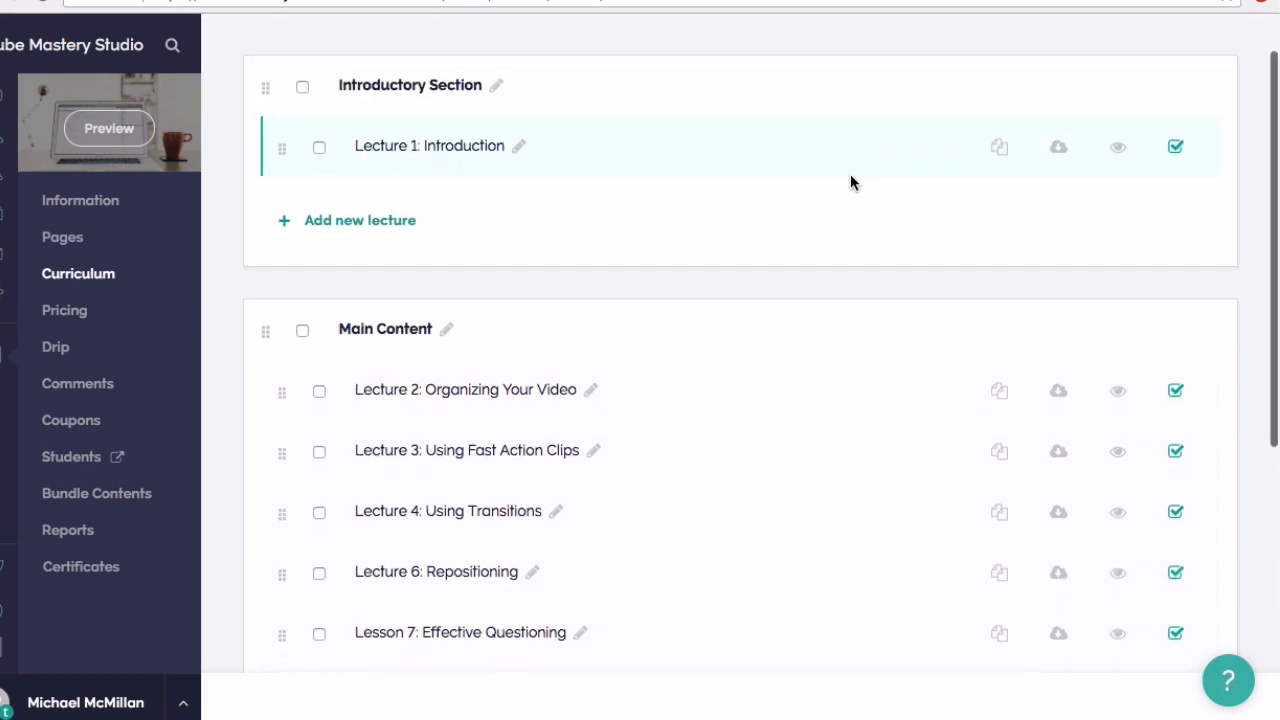
scroll(851, 183, up, 1)
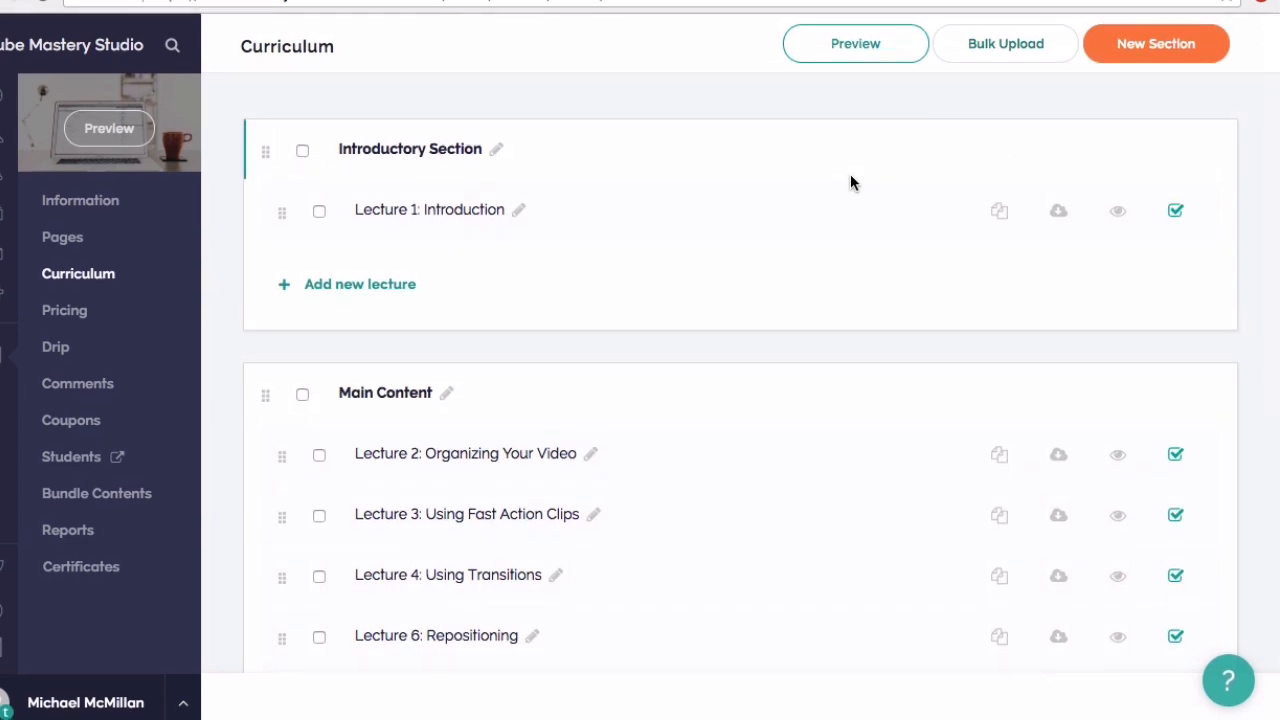
scroll(678, 274, down, 8)
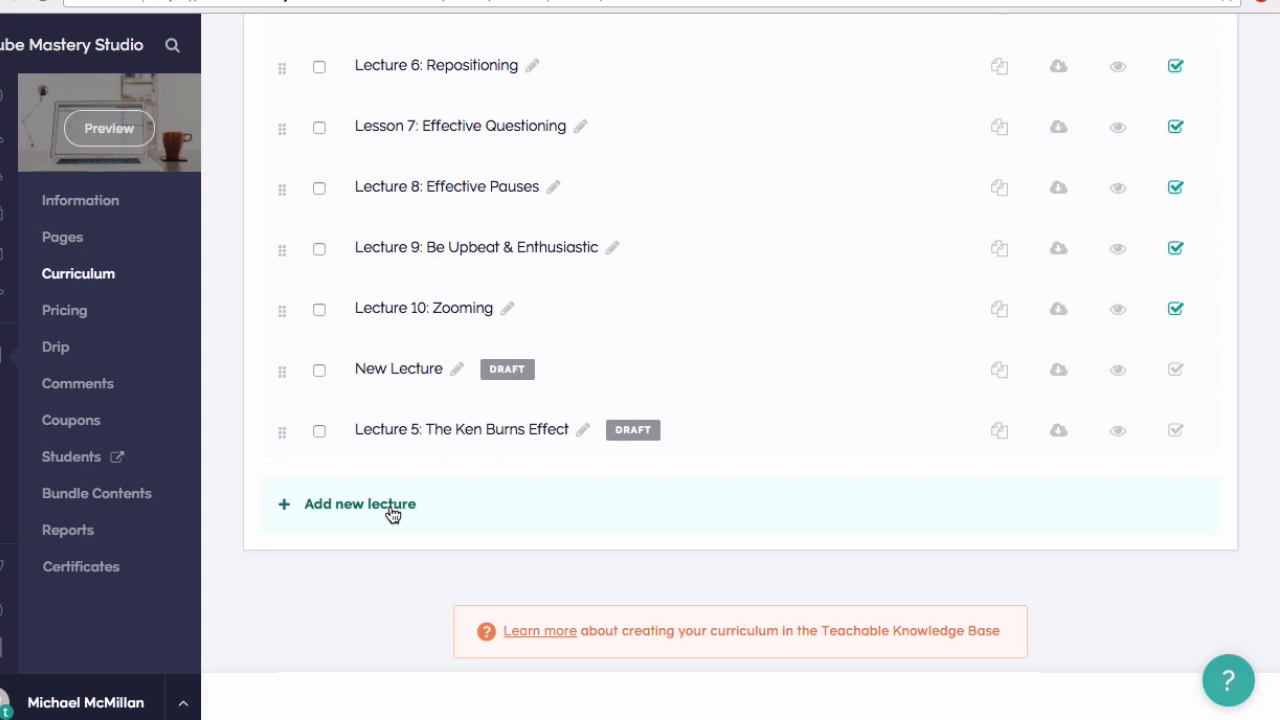
scroll(393, 514, up, 4)
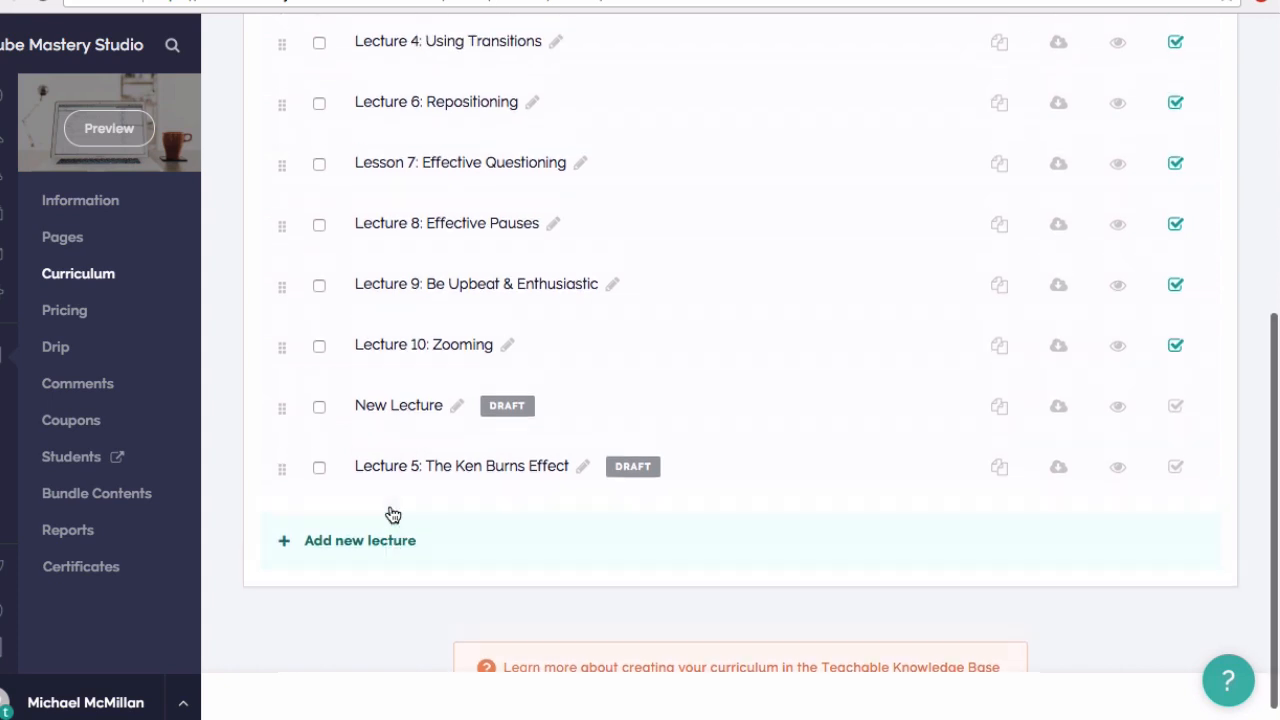
scroll(393, 514, up, 1)
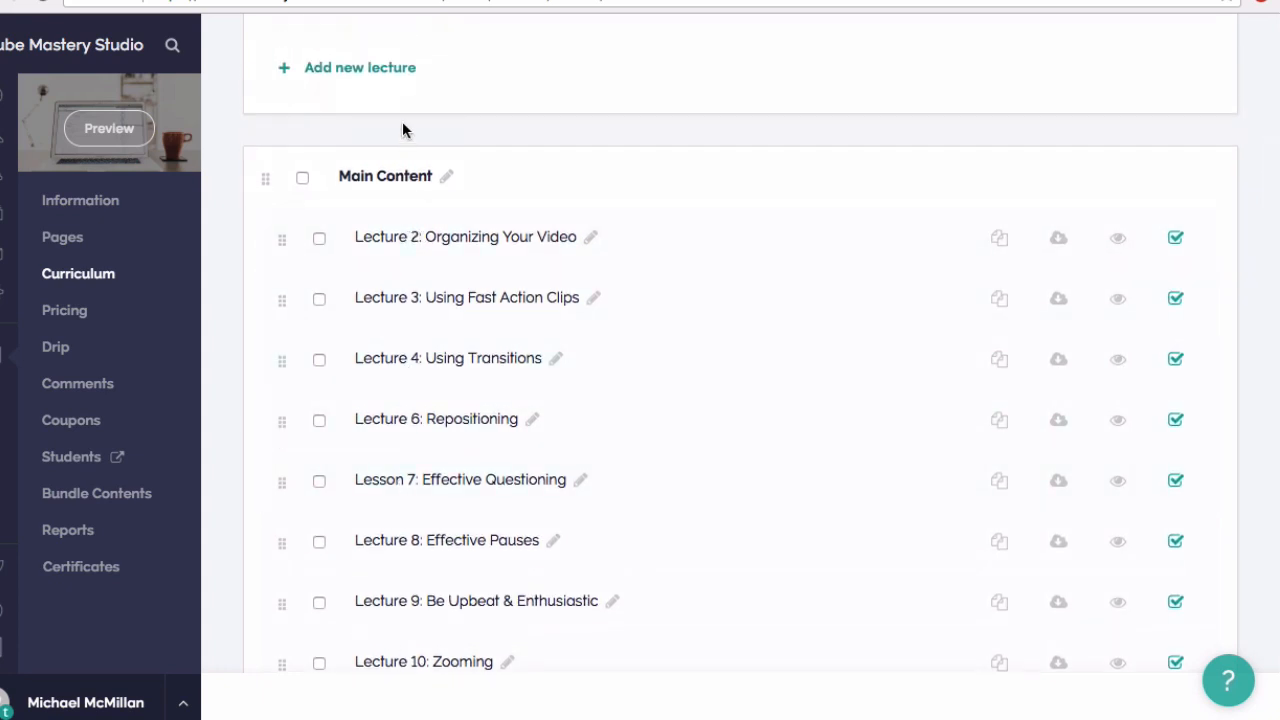
scroll(403, 129, up, 2)
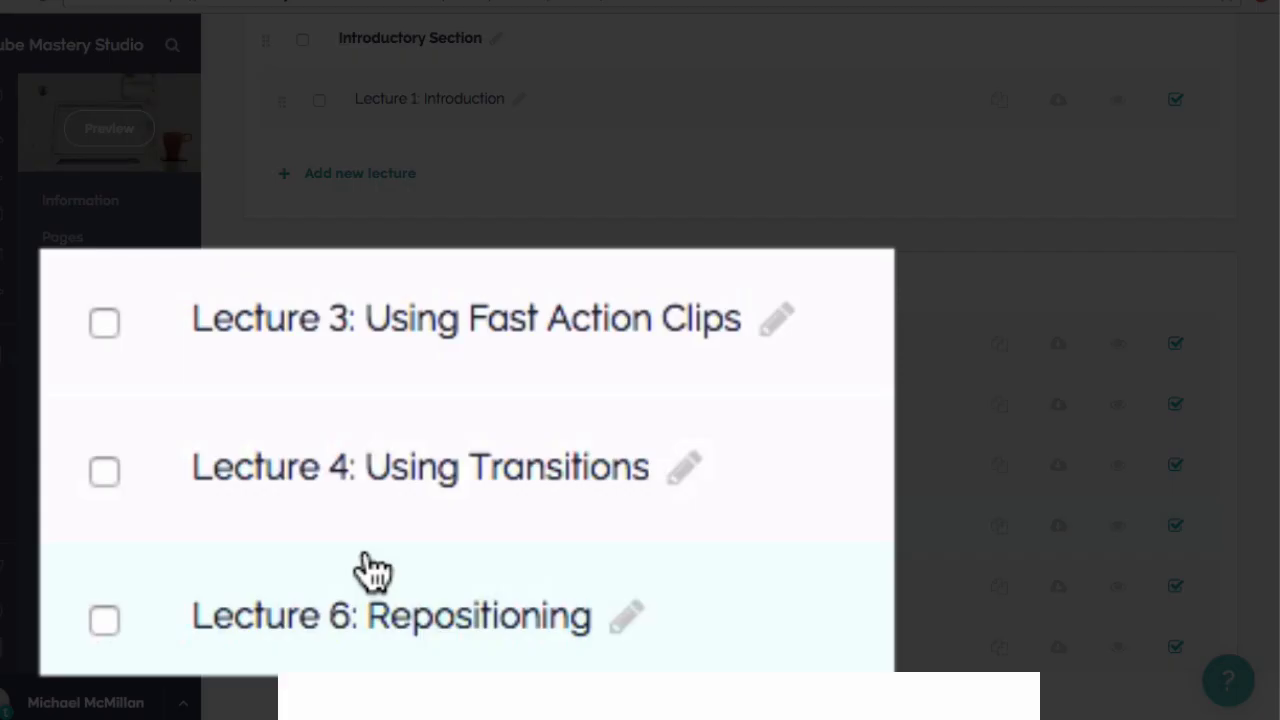
- Add a new lecture to the Main Content section and open its text content editor
scroll(428, 505, down, 3)
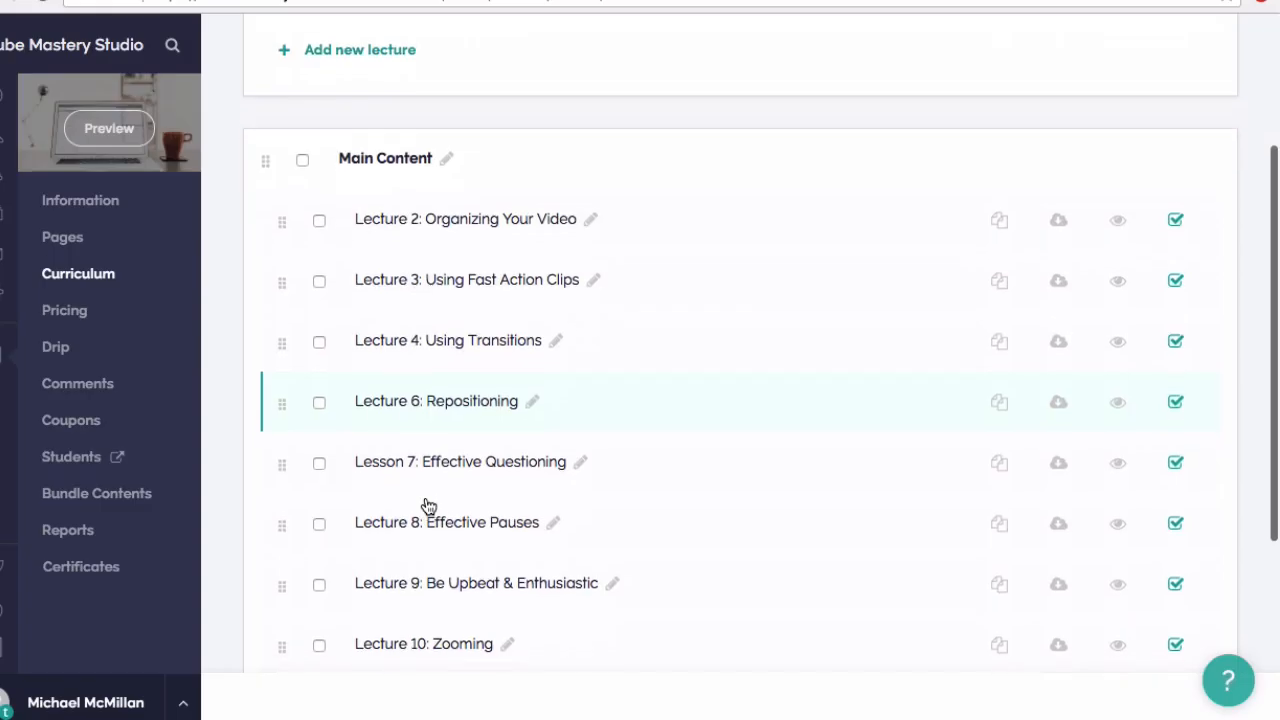
scroll(428, 505, down, 3)
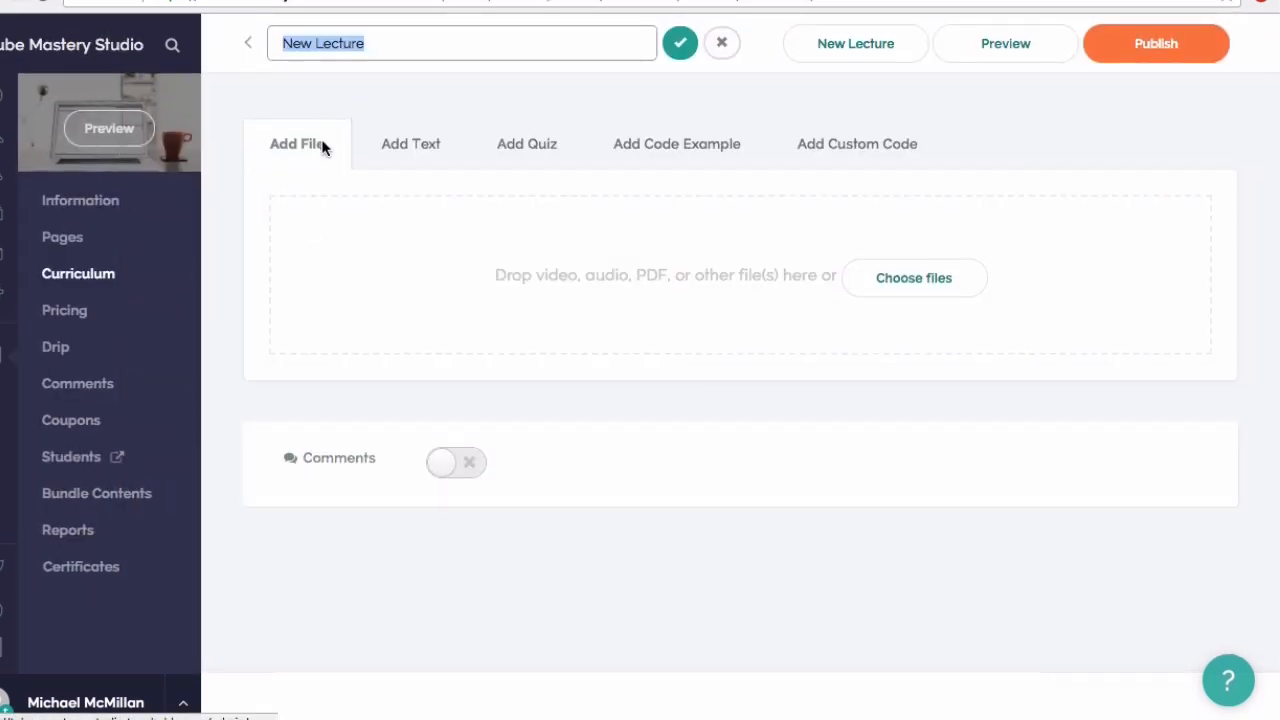
click(420, 158)
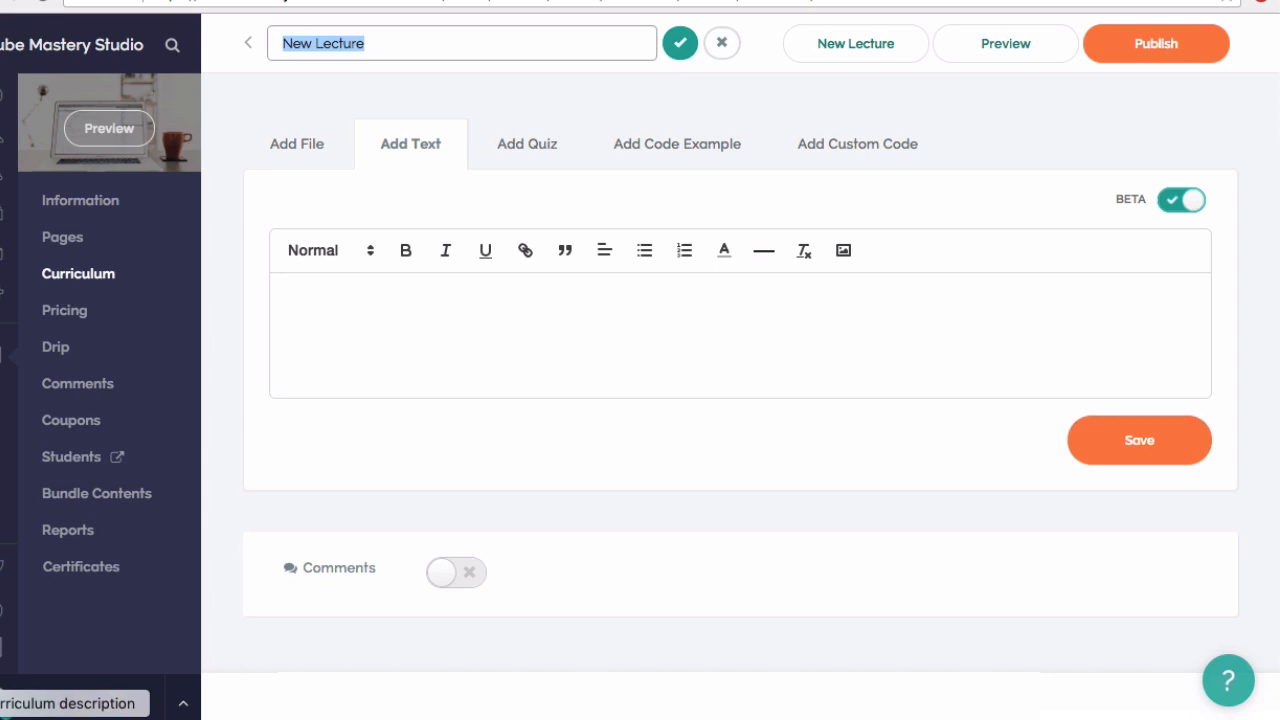
- Switch to the curriculum description document and copy the paragraph under "LECTURE 5: Creating Ken Burns Effects"
click(43, 718)
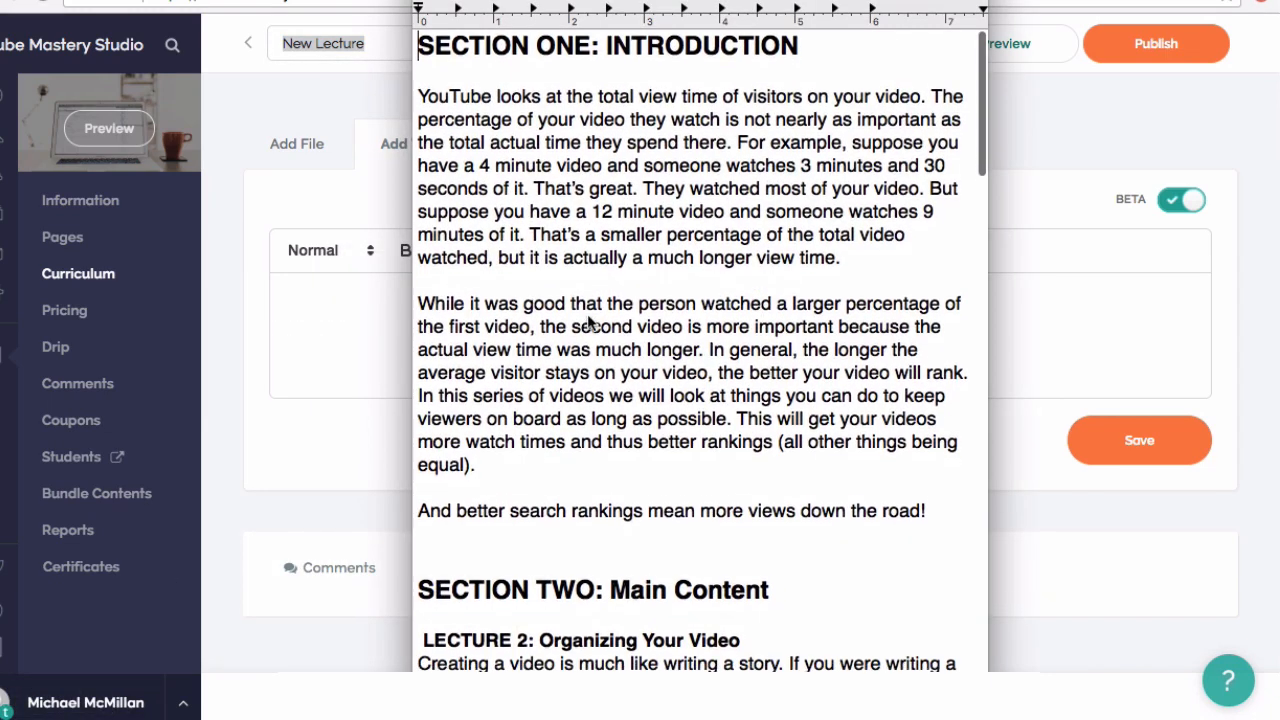
scroll(590, 322, down, 10)
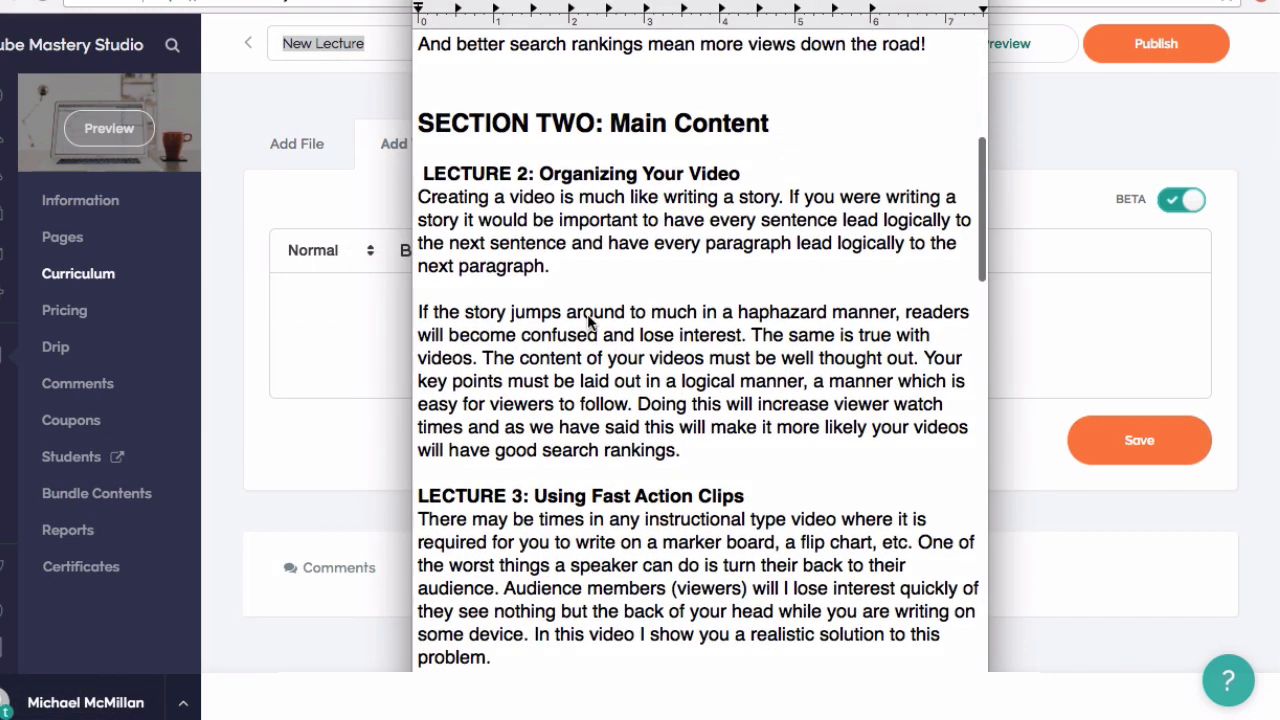
scroll(590, 322, down, 15)
scroll(590, 322, up, 5)
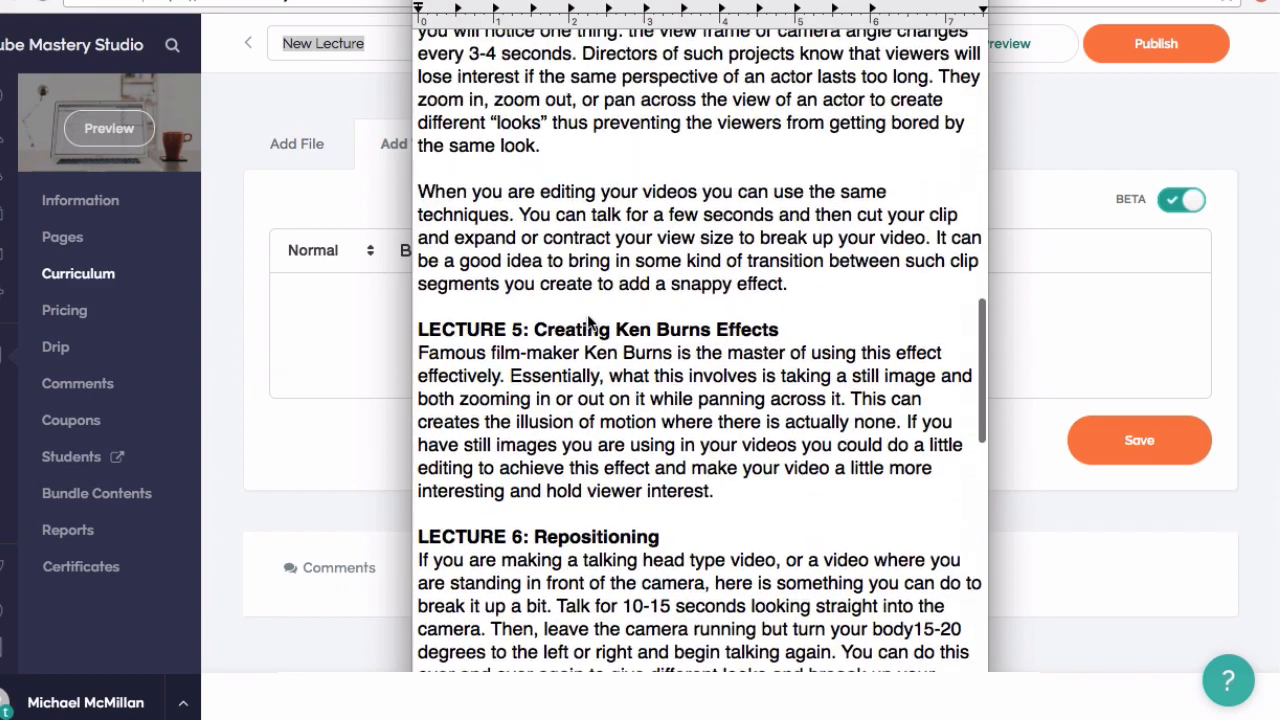
scroll(590, 322, up, 10)
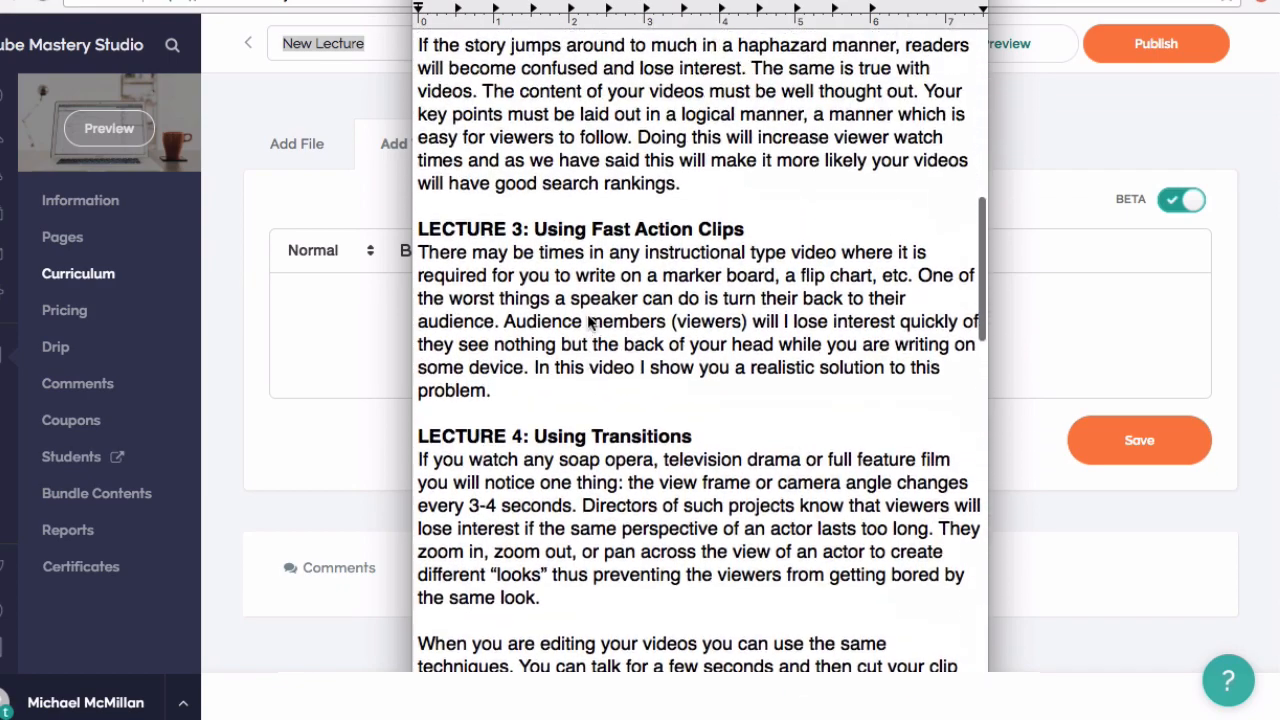
scroll(590, 322, down, 6)
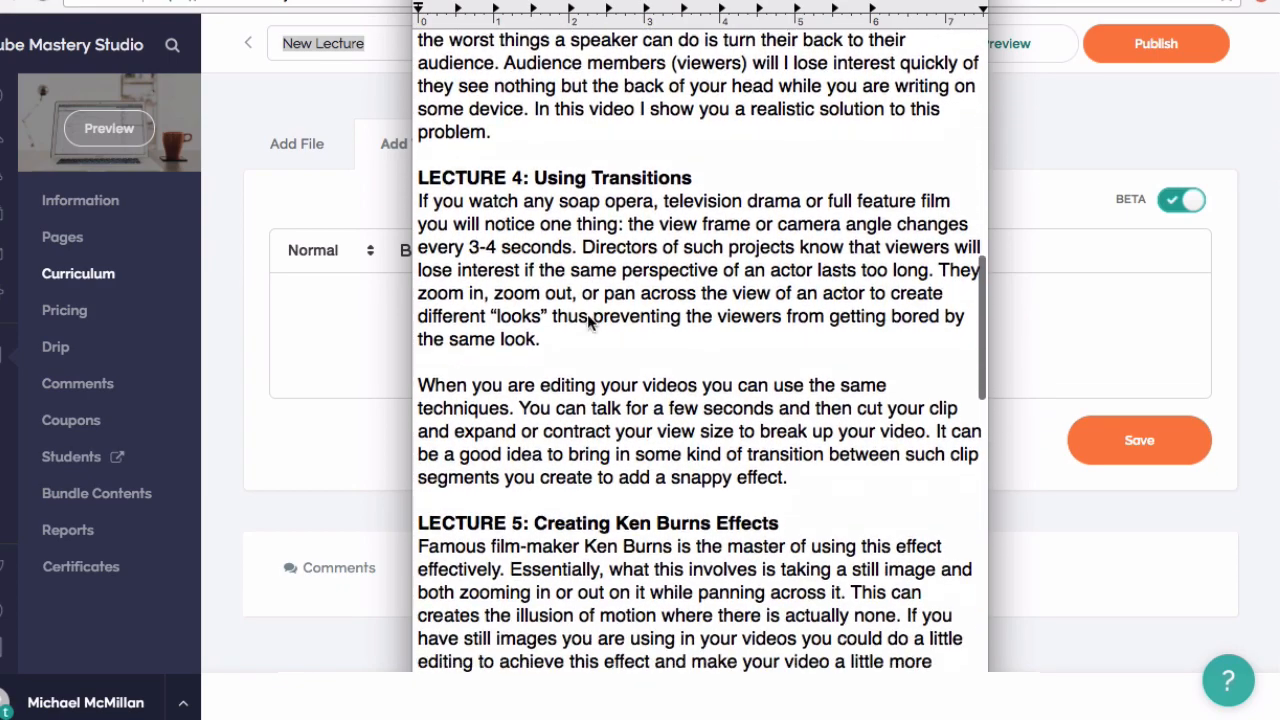
scroll(590, 322, down, 7)
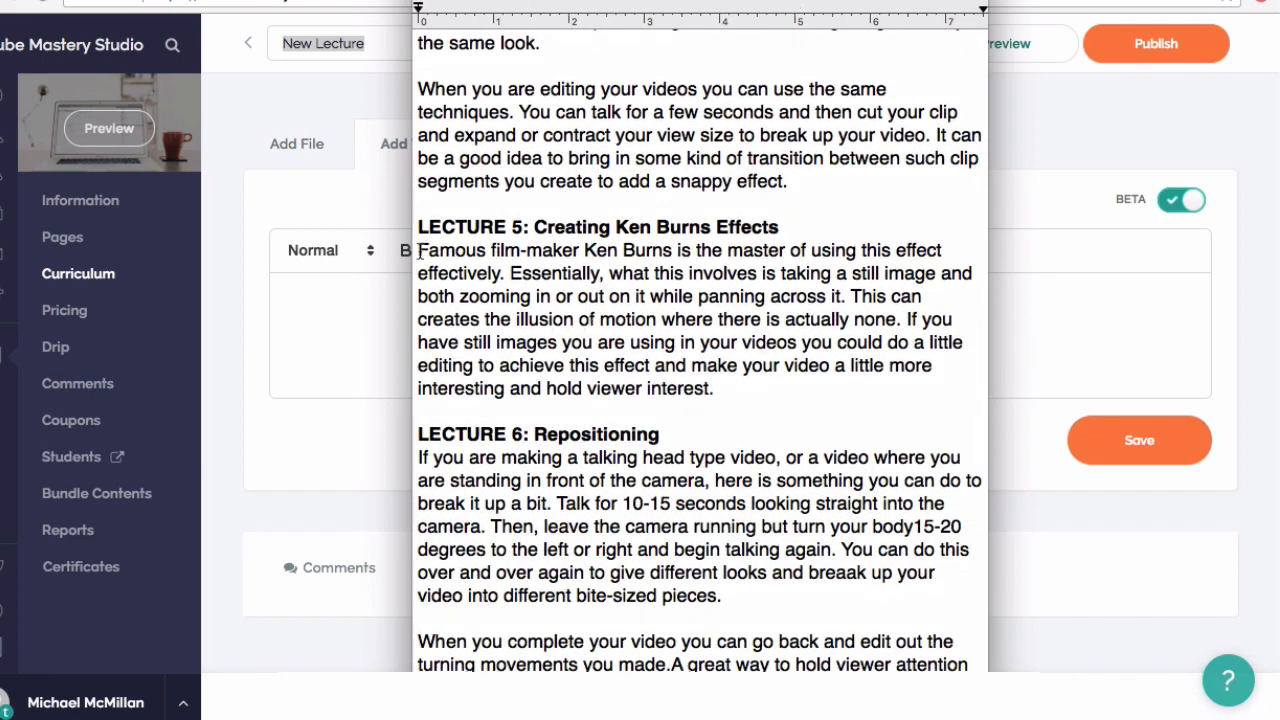
drag(420, 250, 729, 390)
key(super+c)
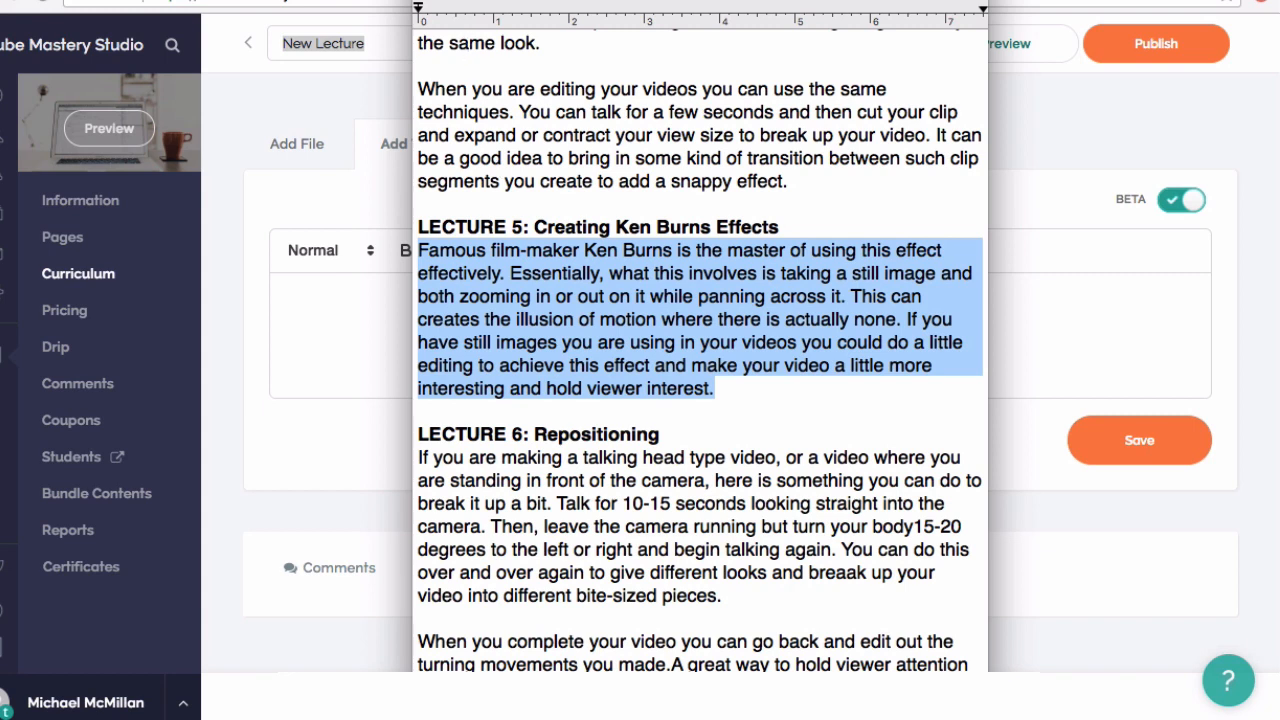
- Paste and save the copied Ken Burns paragraph as the new lecture's text, and preview the lecture
click(441, 0)
click(351, 301)
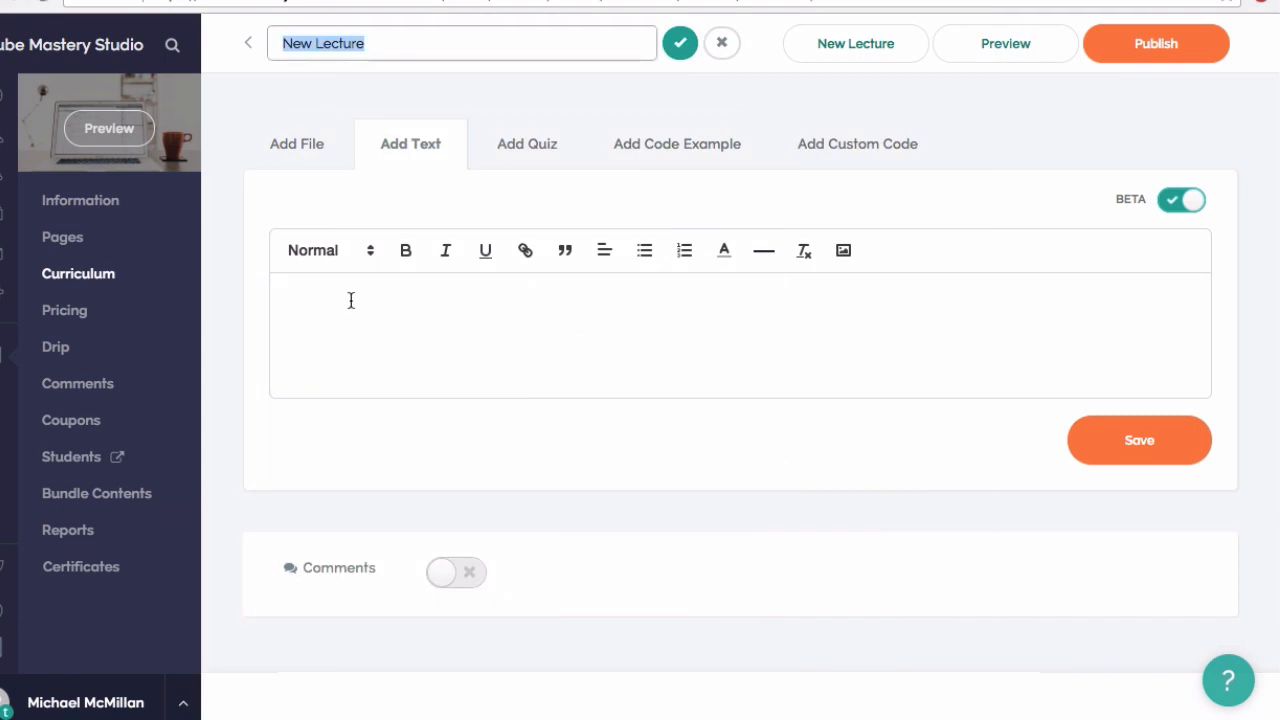
click(313, 296)
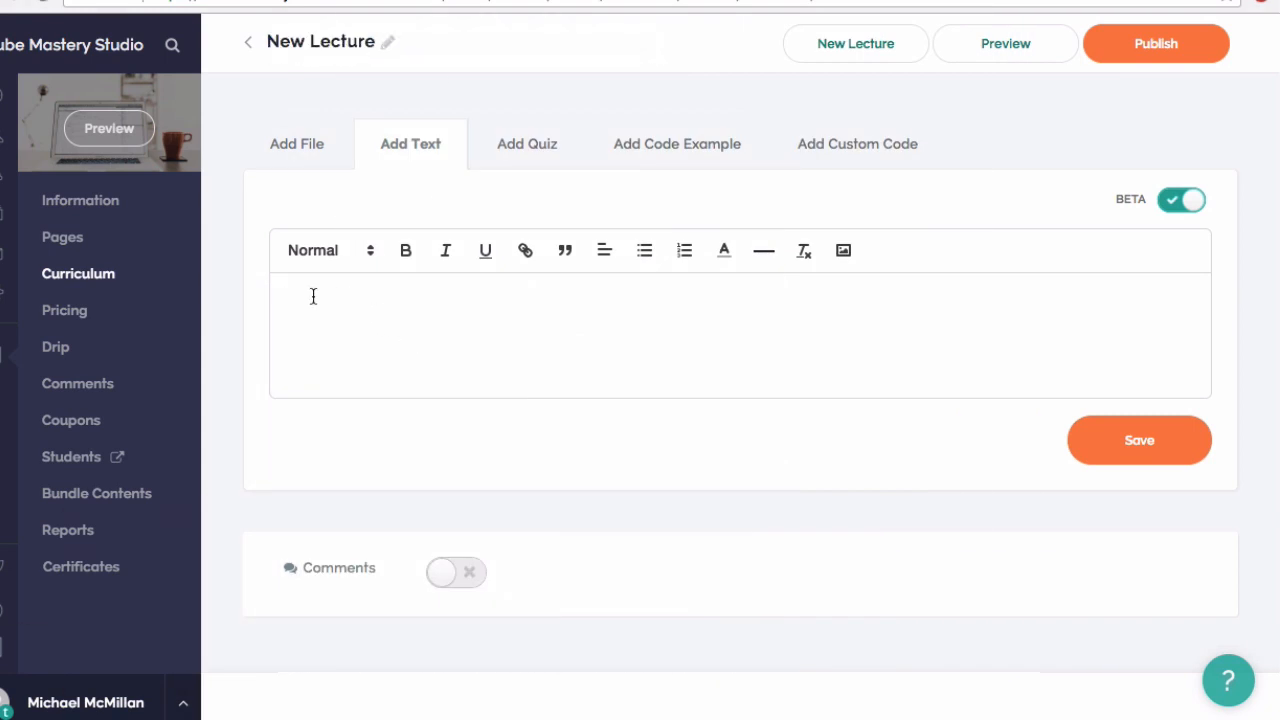
key(super+v)
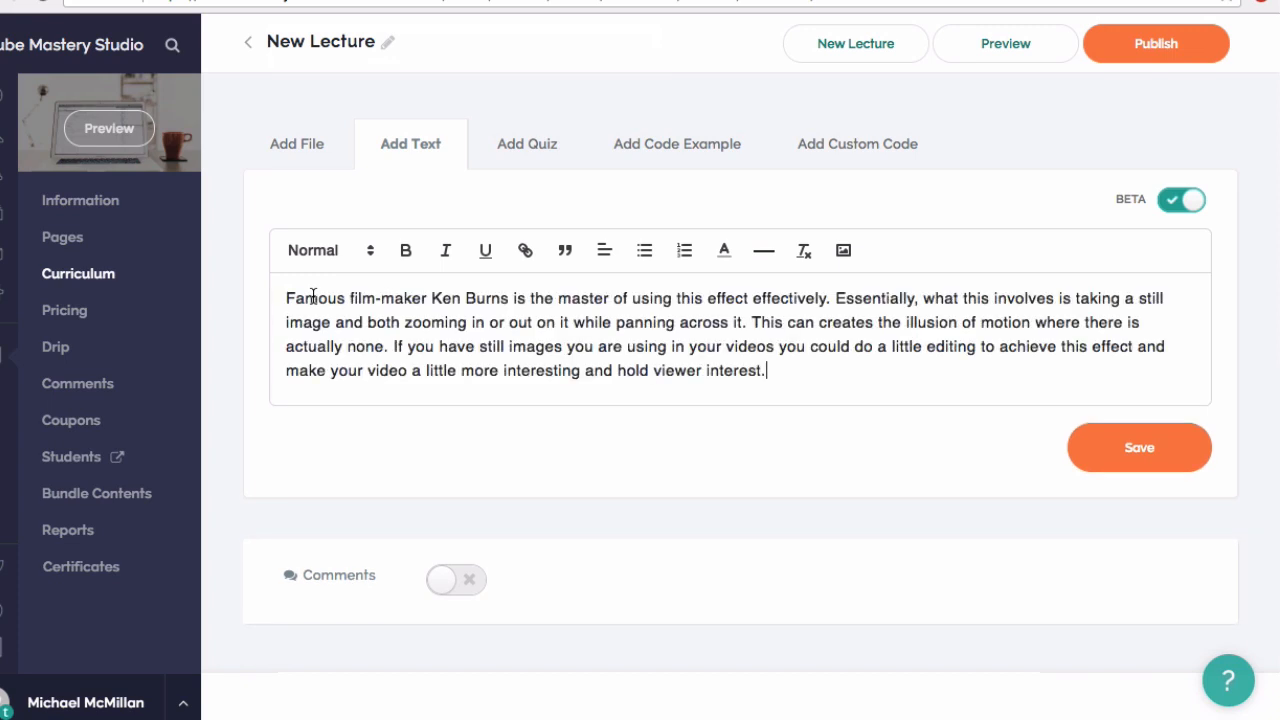
click(1101, 442)
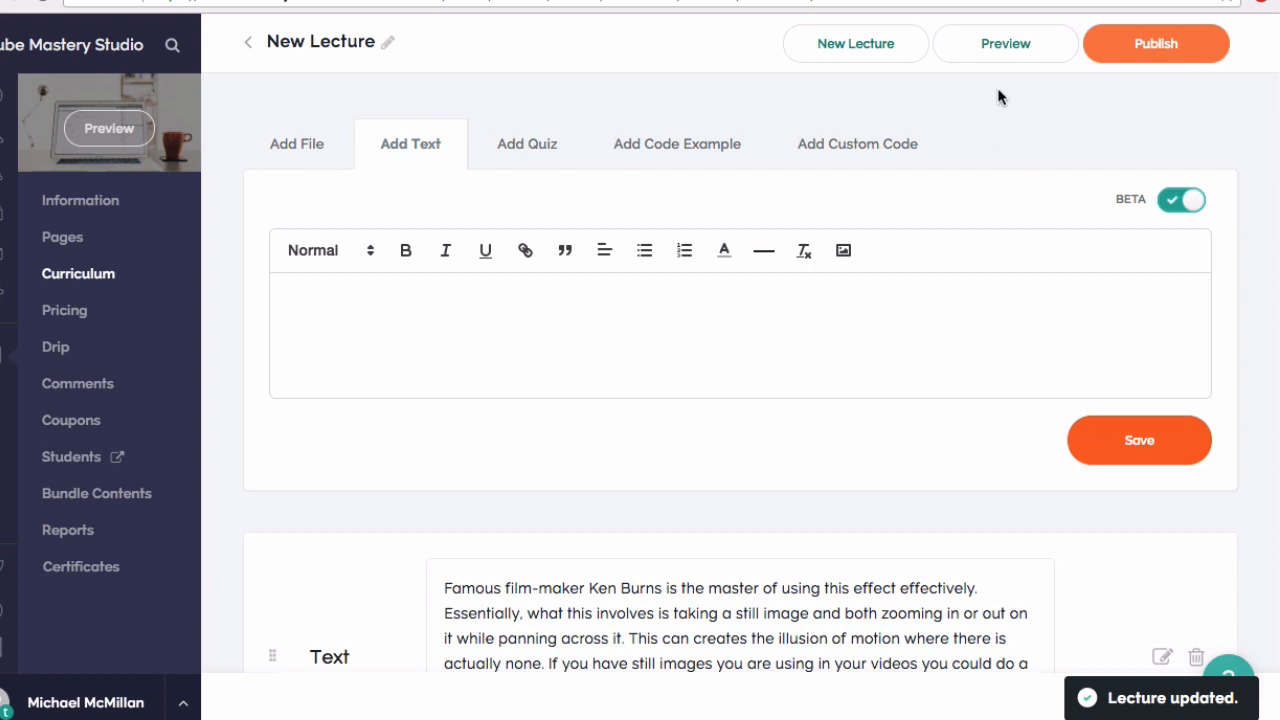
click(1009, 58)
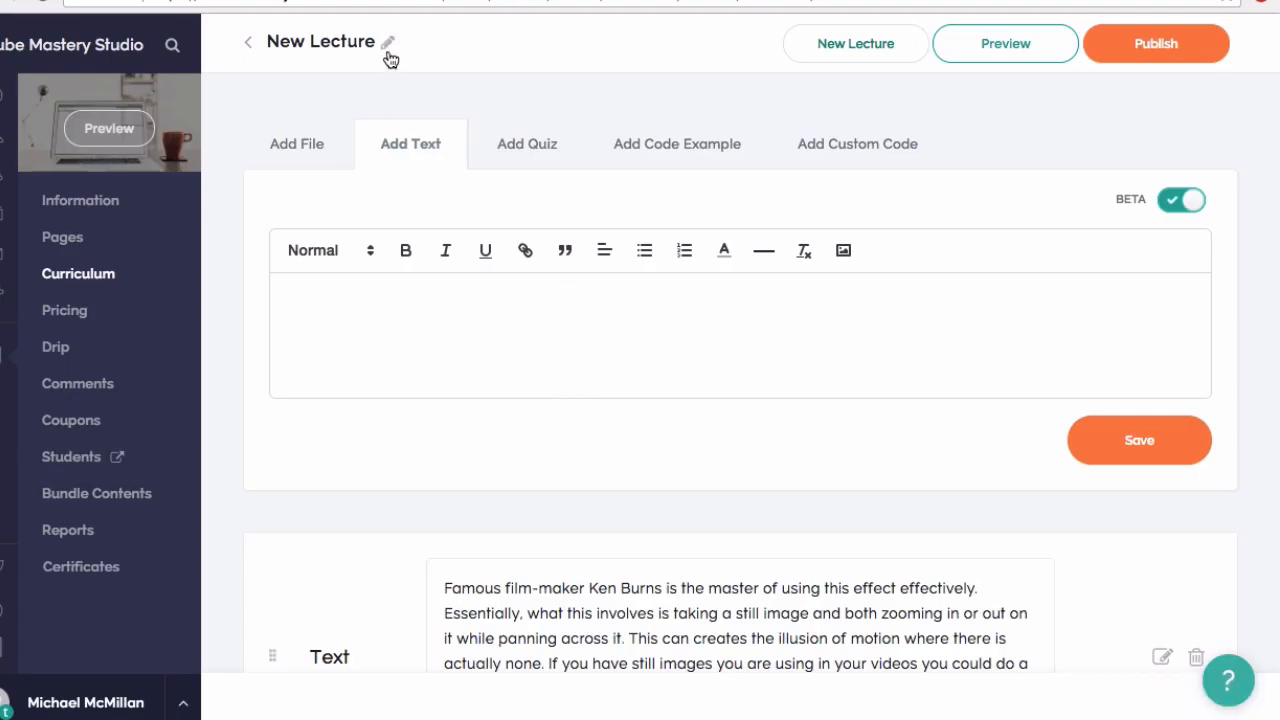
- Rename the new lecture "Lecture 5: The Ken Burn Effect" and save the title
click(389, 48)
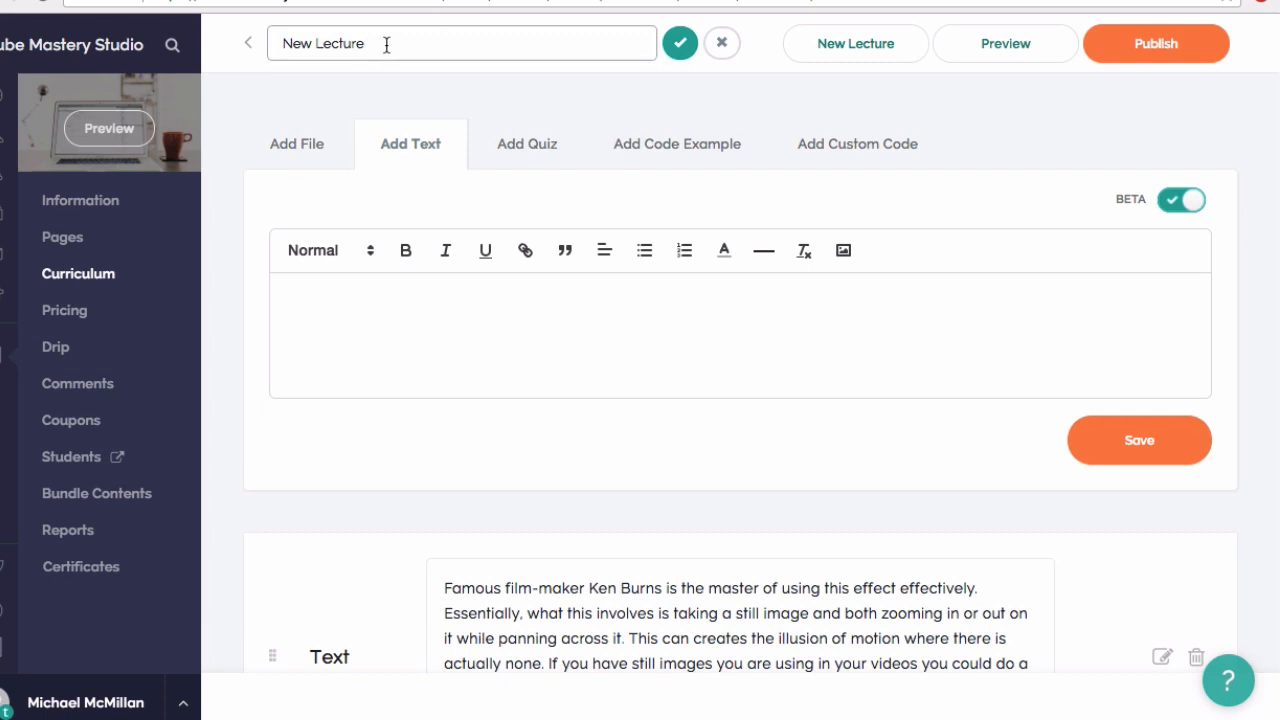
drag(316, 44, 274, 43)
key(BackSpace)
click(337, 43)
text(5: The Ken Burn Effect)
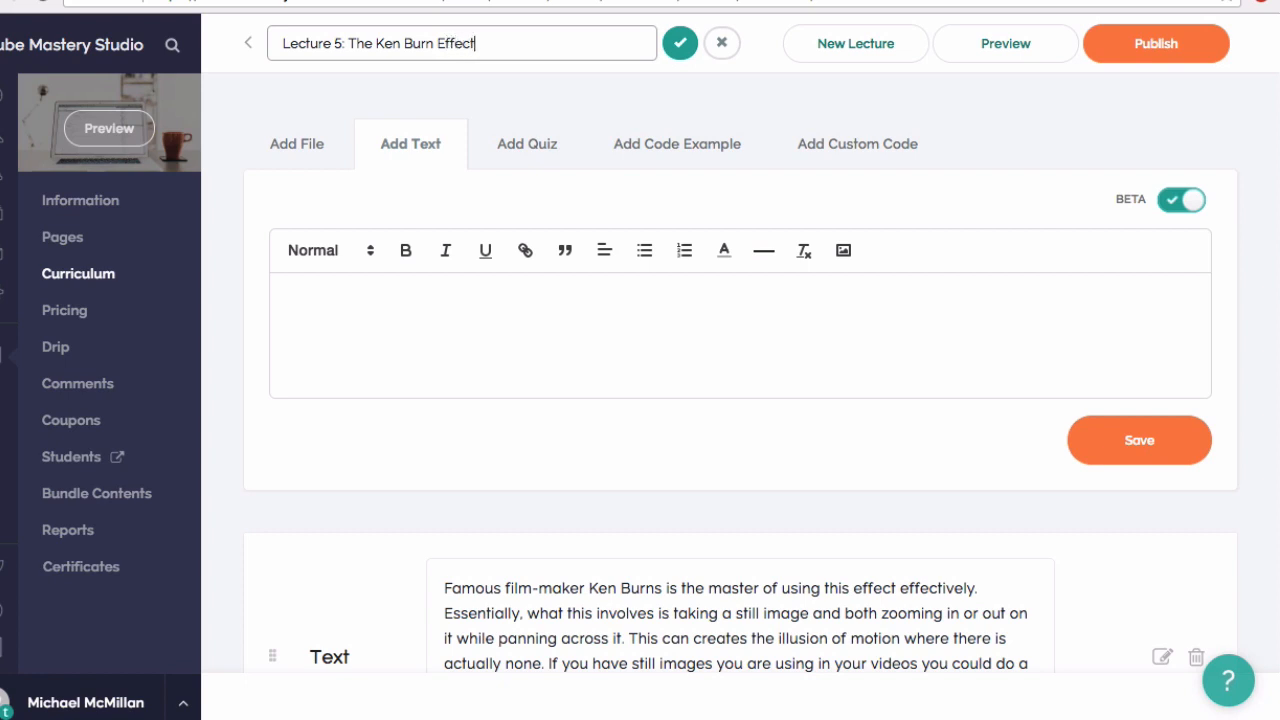
click(678, 48)
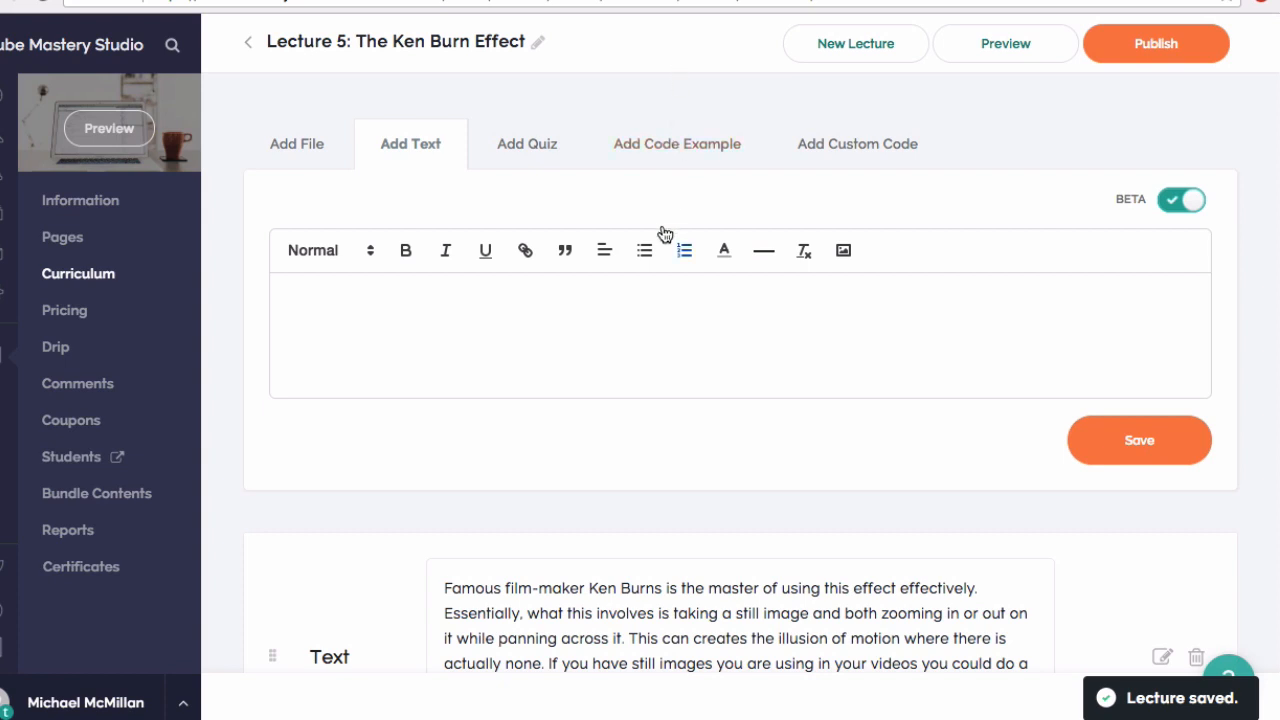
- Upload ken burns.mp4 from the Video Uploads folder on the computer to the Lecture 5 content
click(305, 168)
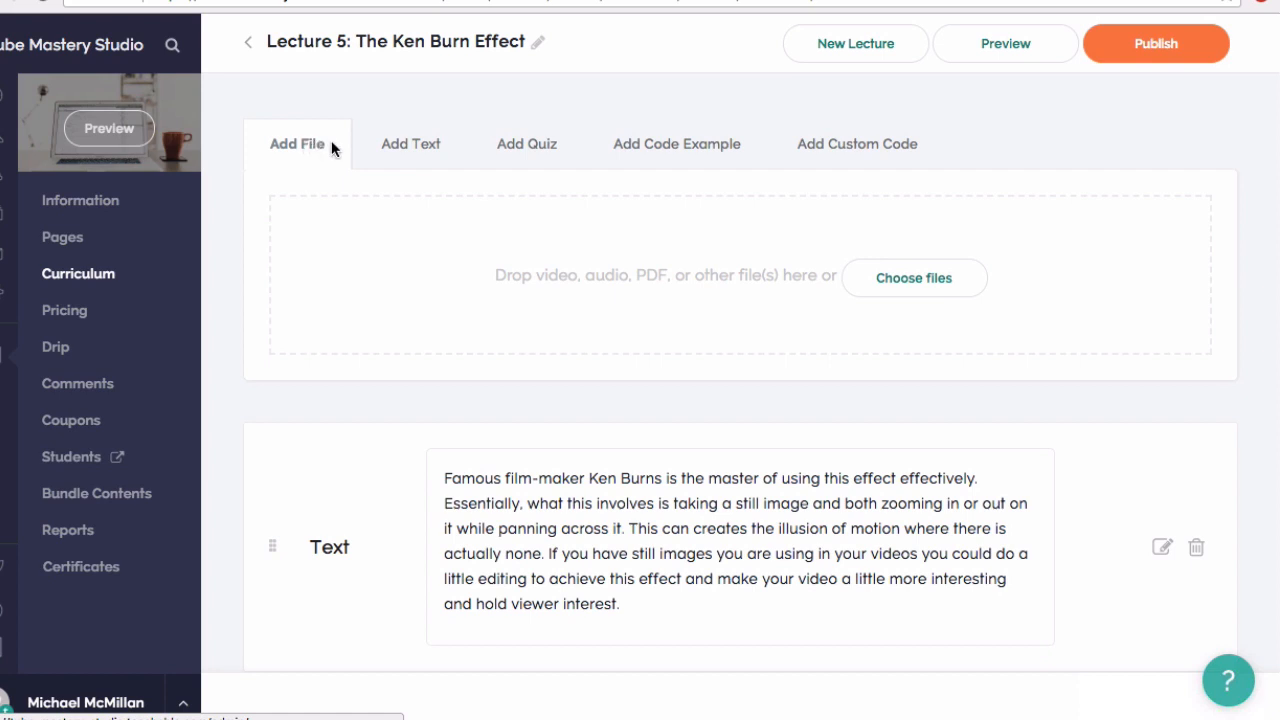
click(918, 279)
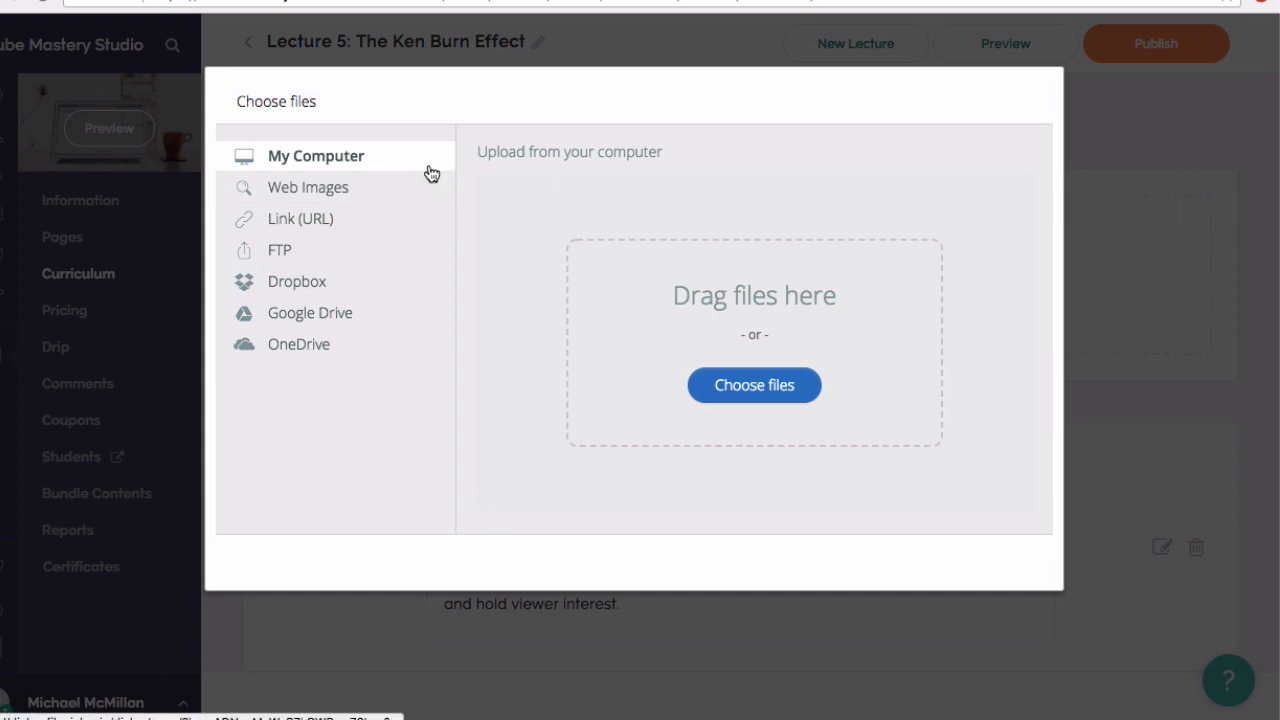
click(753, 386)
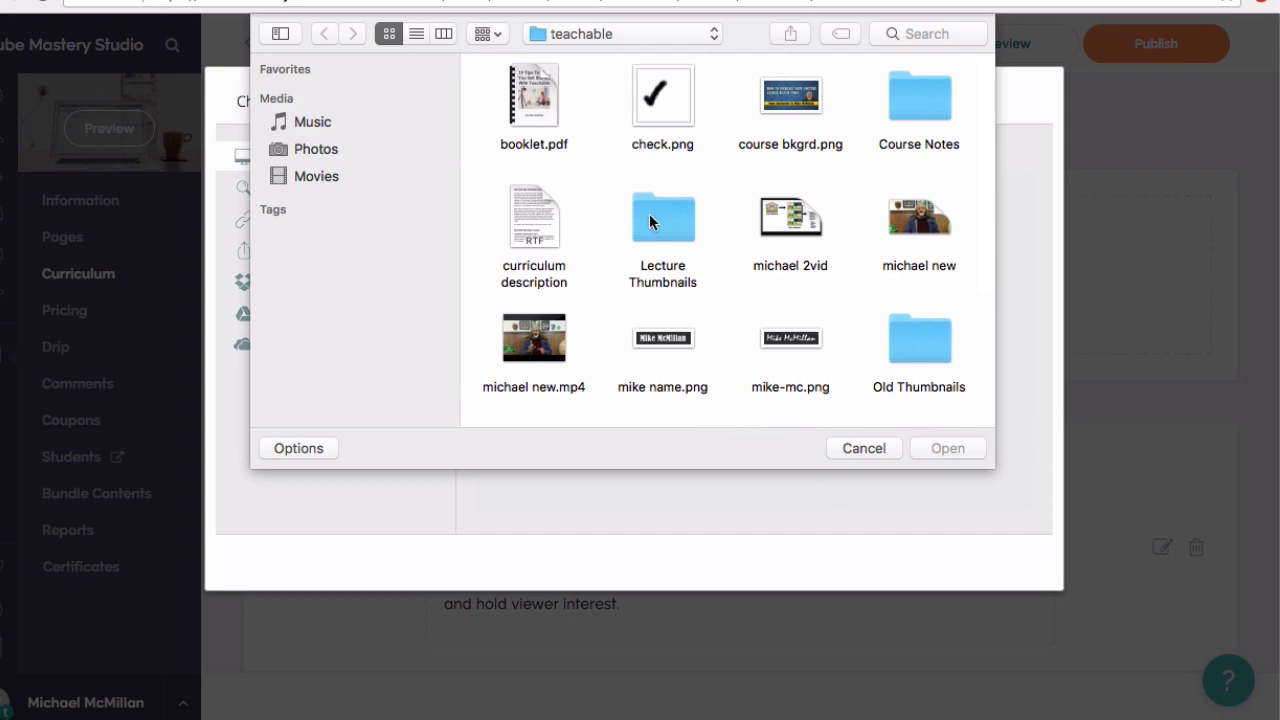
scroll(649, 221, down, 5)
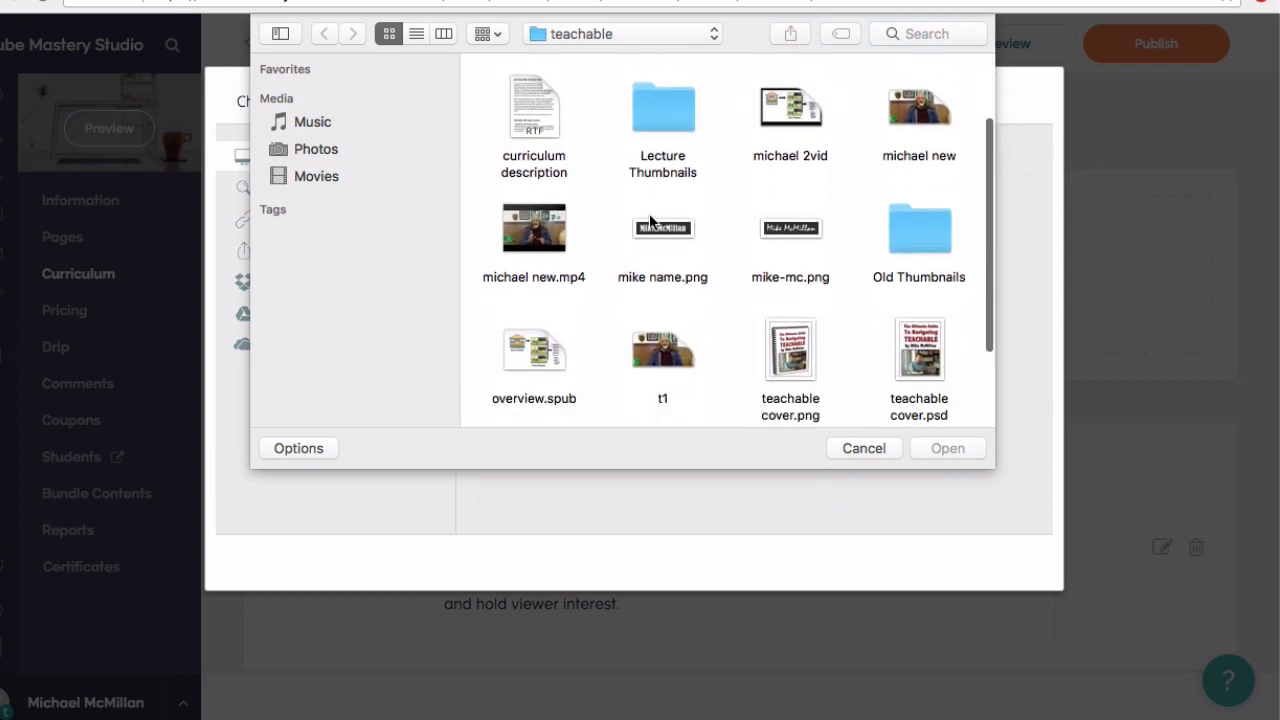
scroll(649, 221, down, 1)
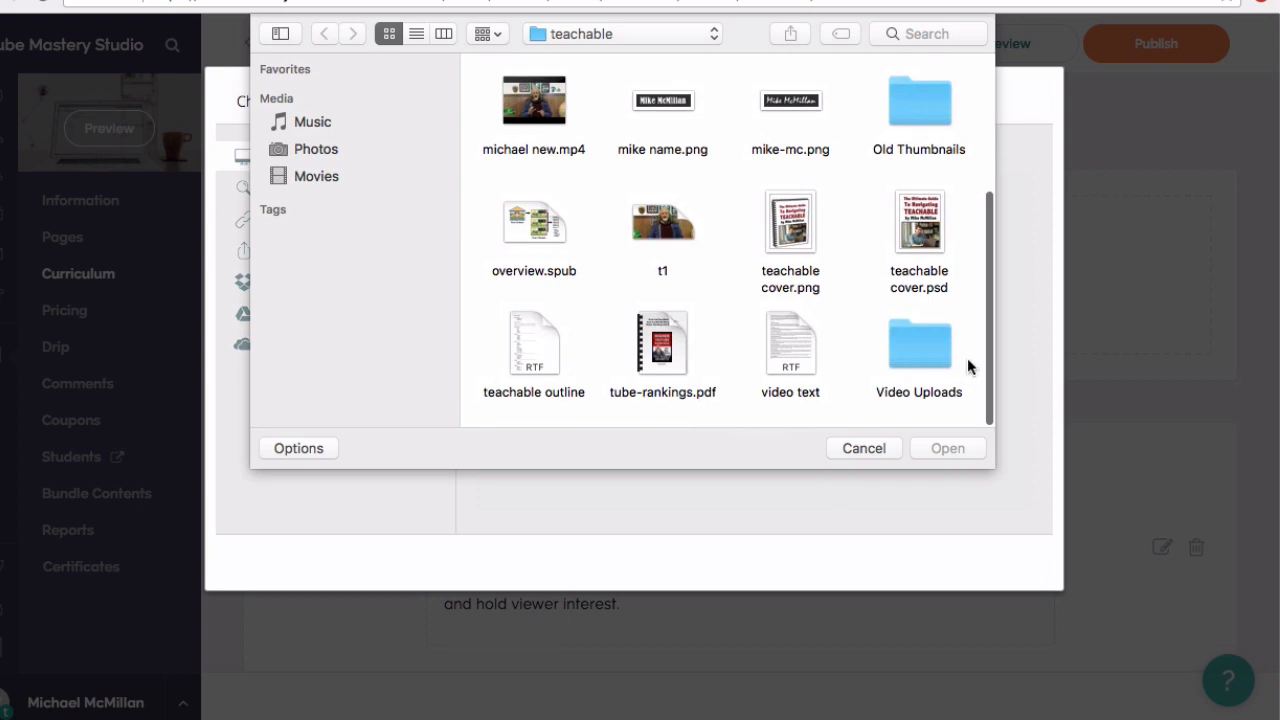
double_click(920, 340)
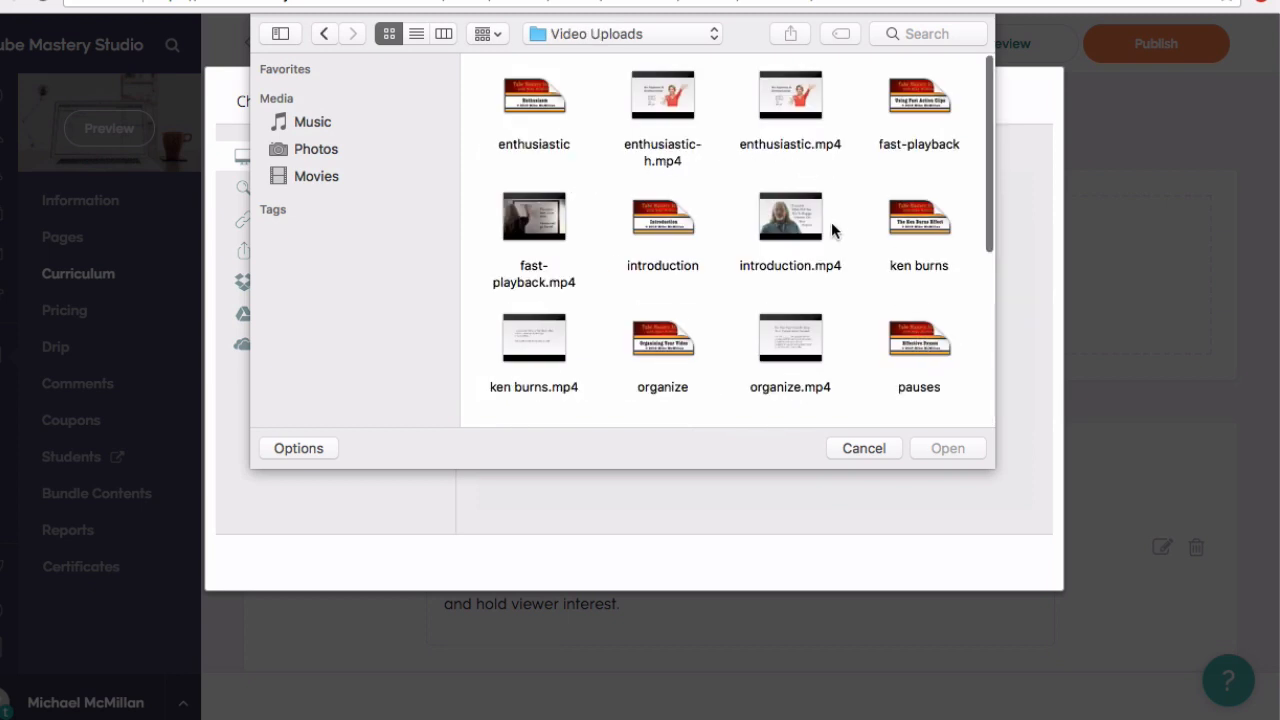
mouse_move(549, 355)
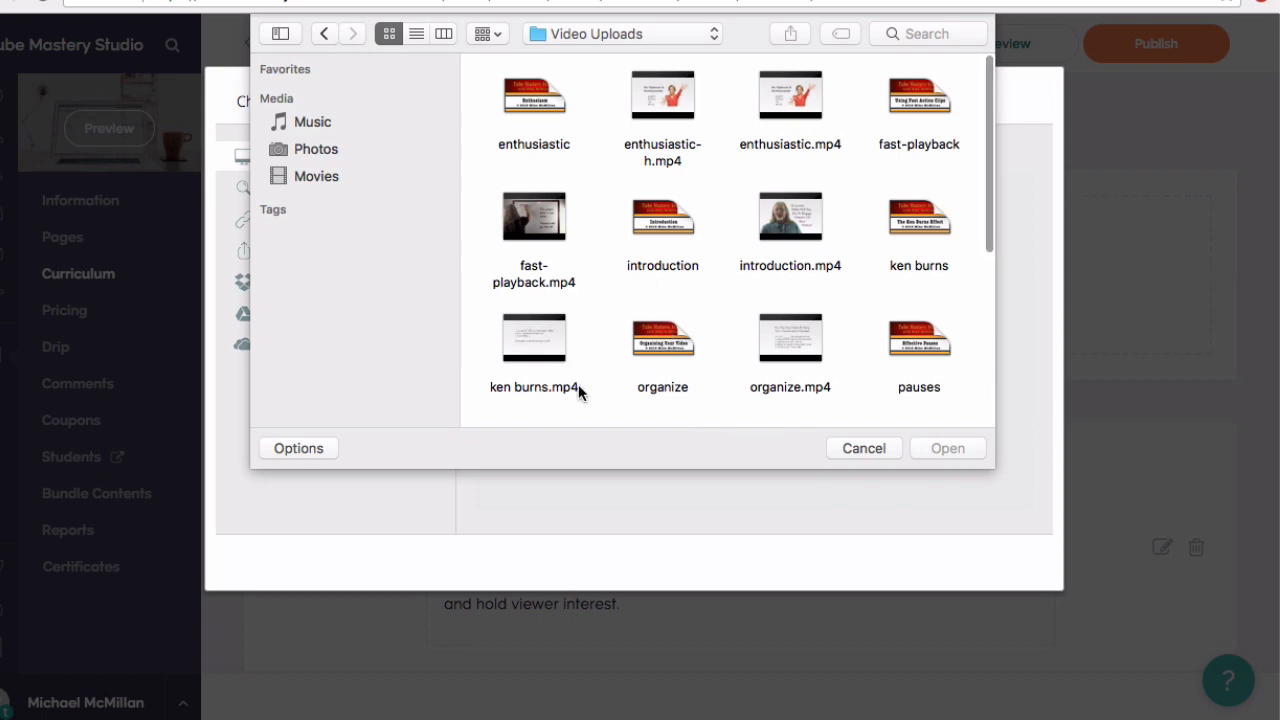
click(556, 351)
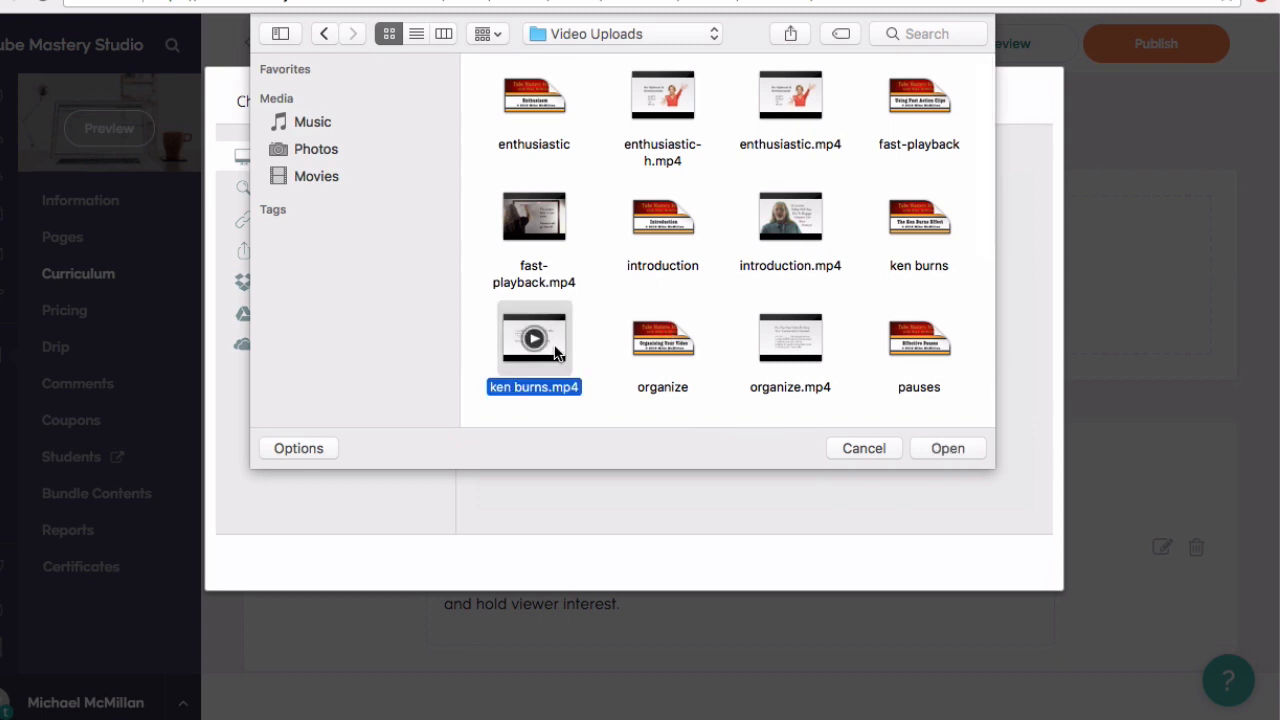
double_click(556, 351)
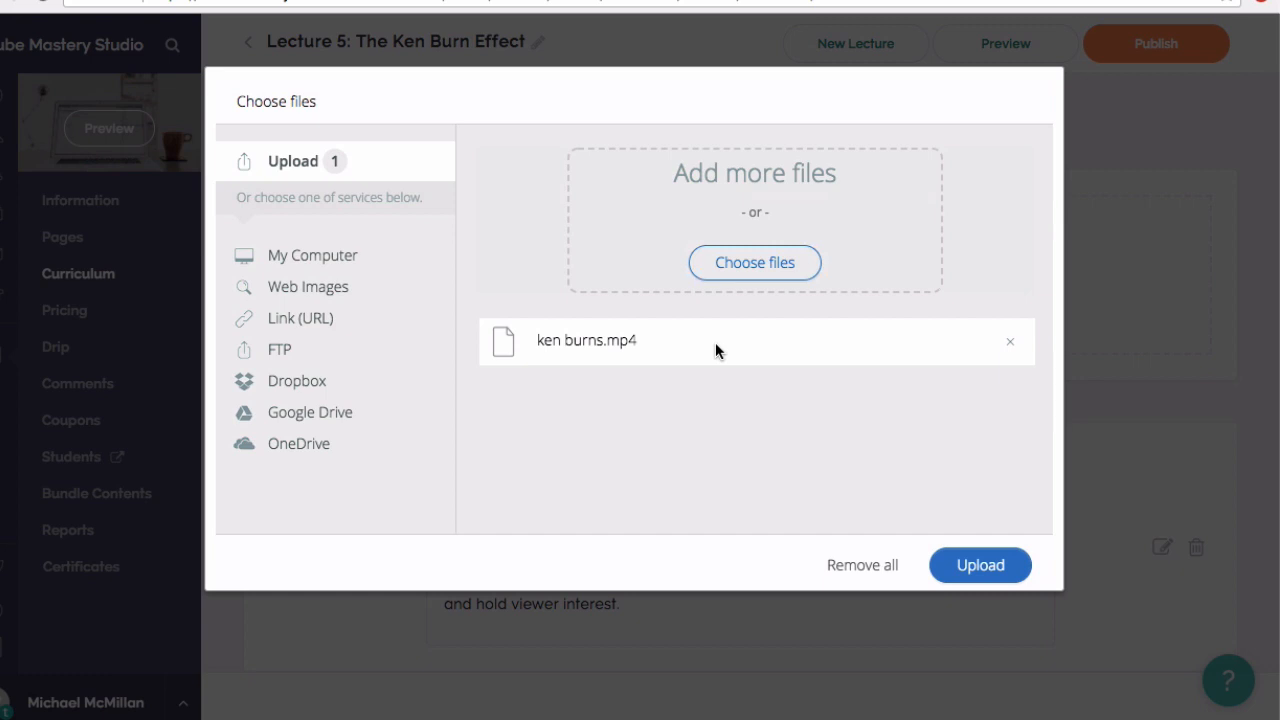
click(980, 567)
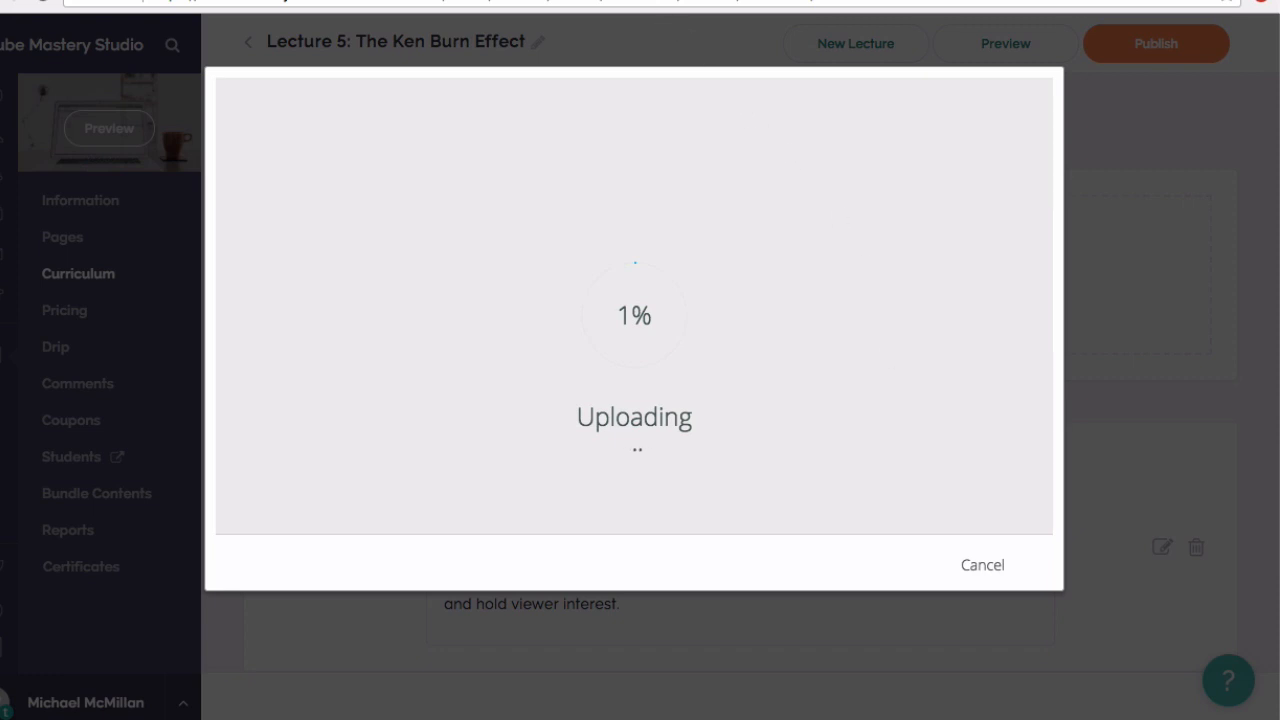
click(594, 0)
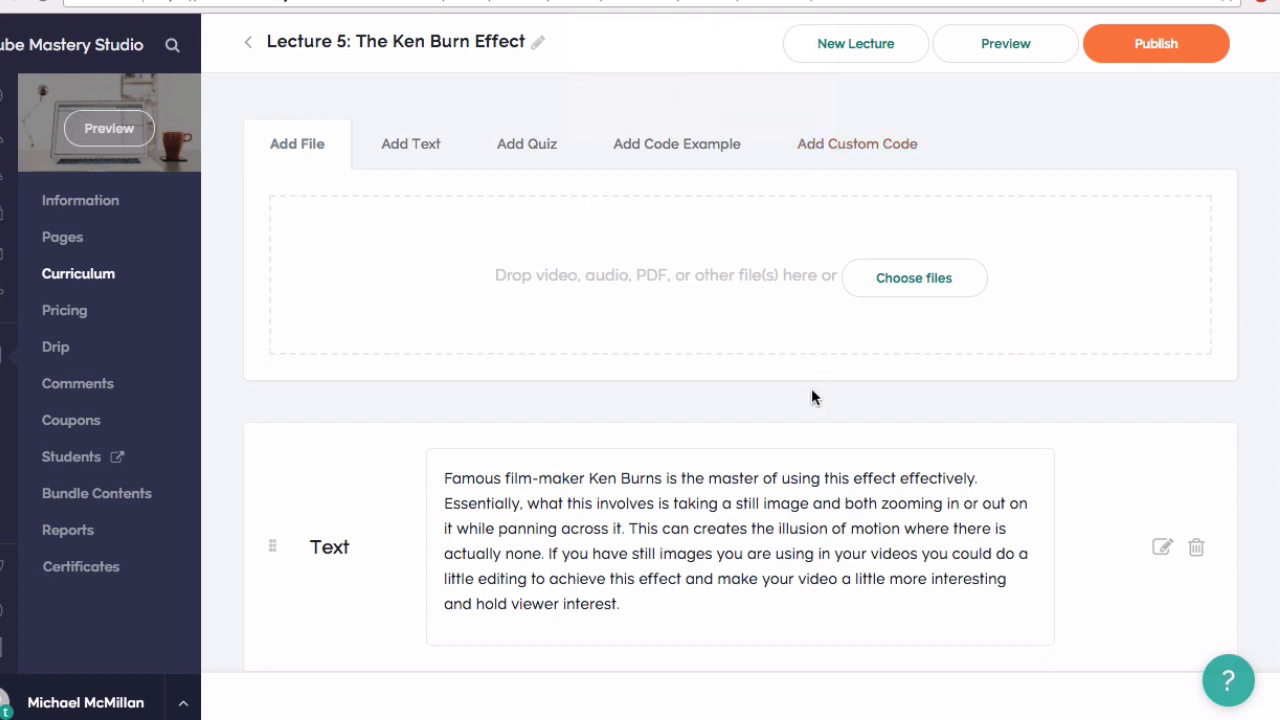
- Update the Ken Burns video's thumbnail with "(5) ken-burns.png" from the computer's Lecture Thumbnails folder inside the teachable folder
scroll(812, 390, down, 4)
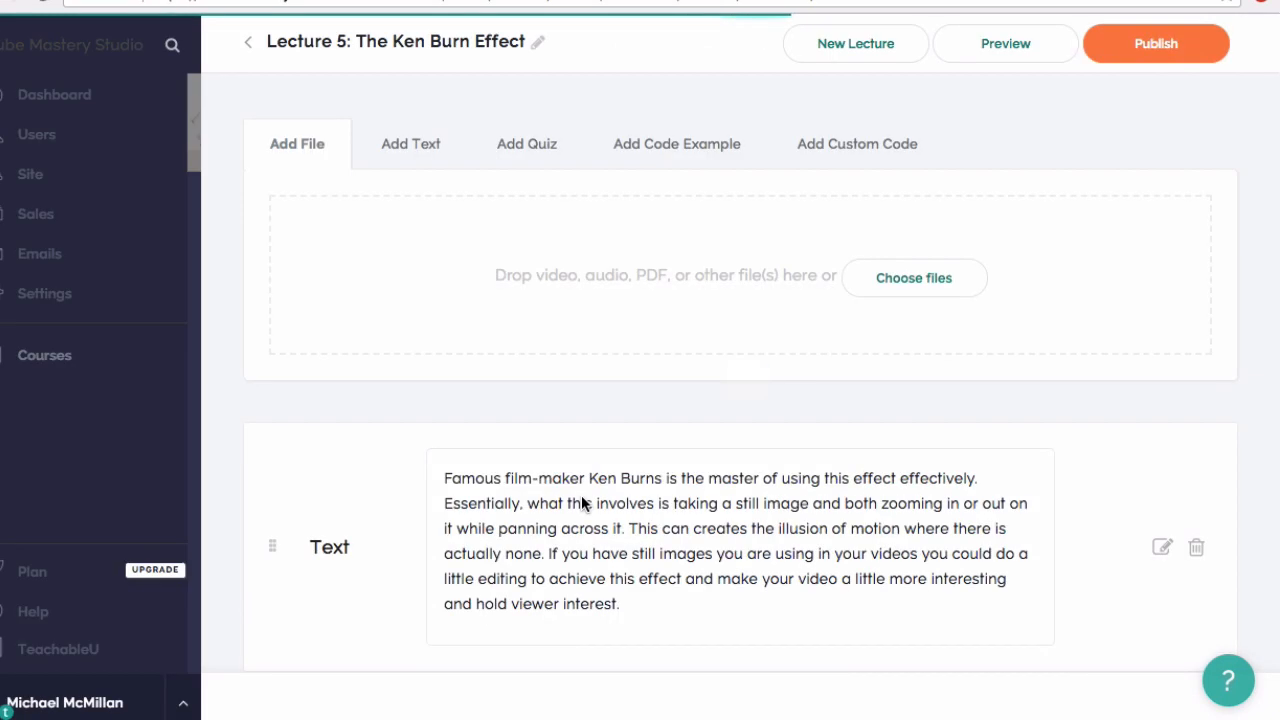
scroll(581, 495, down, 3)
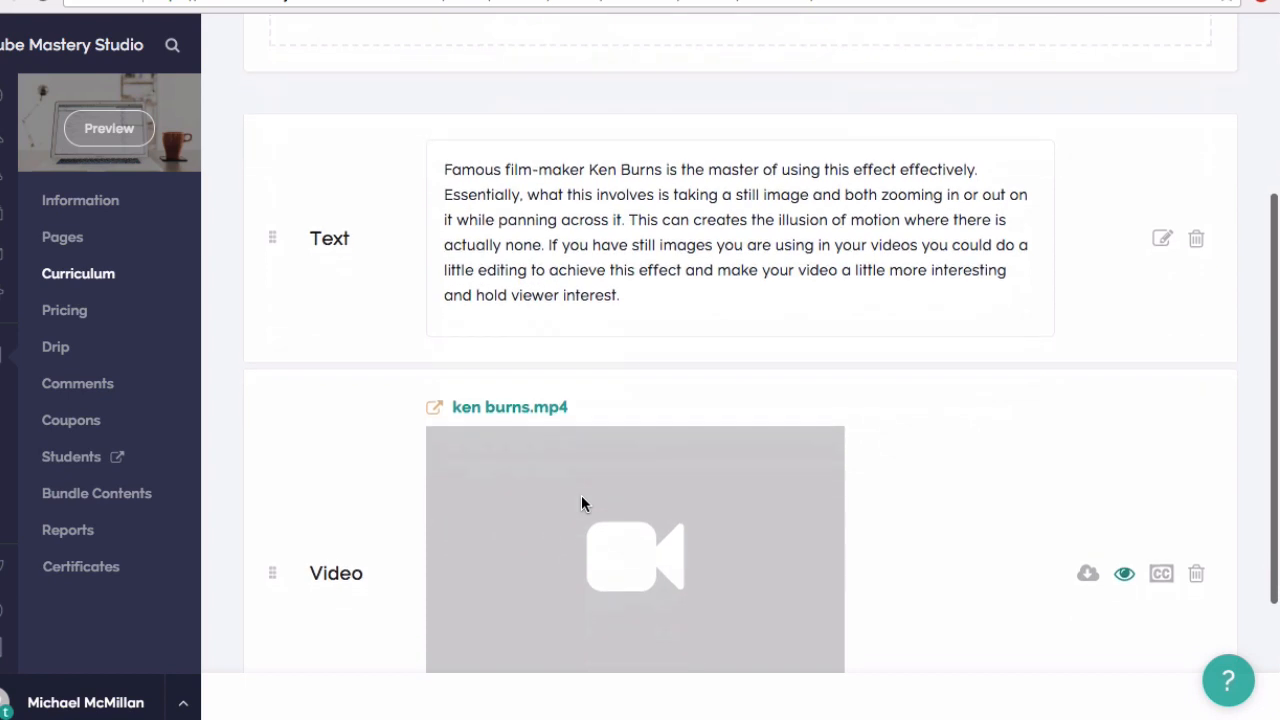
scroll(581, 495, down, 1)
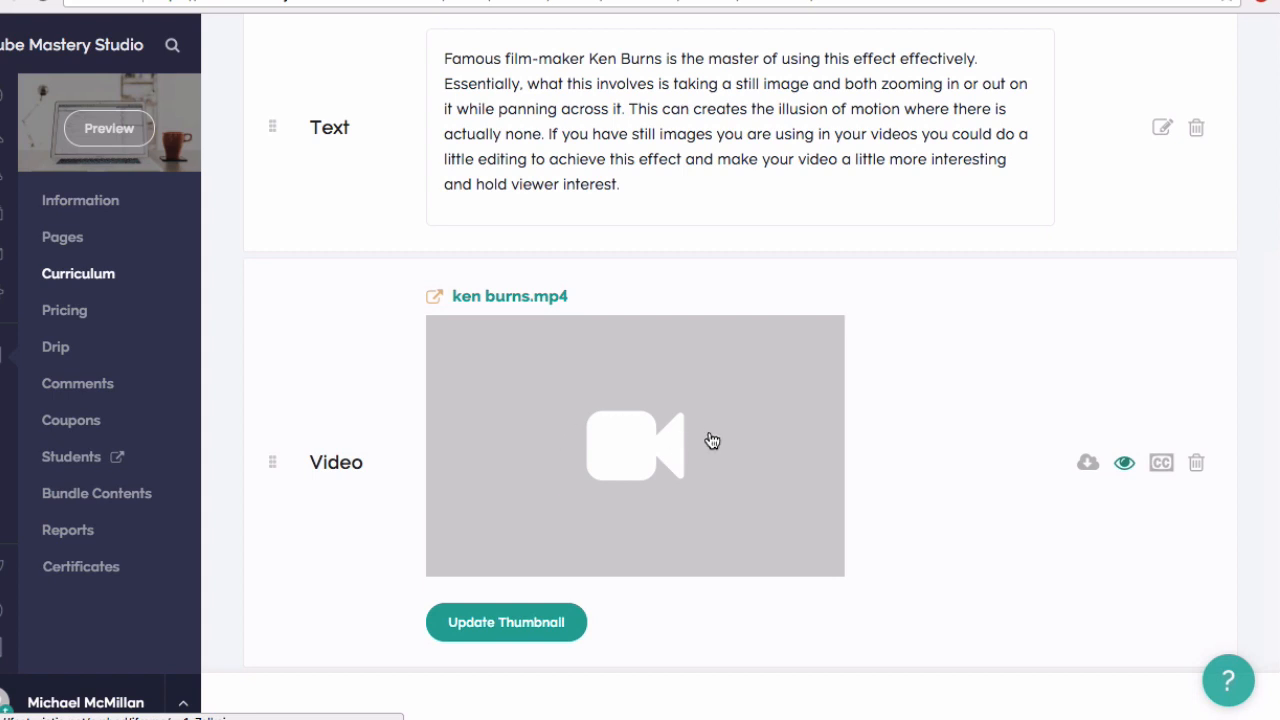
click(553, 623)
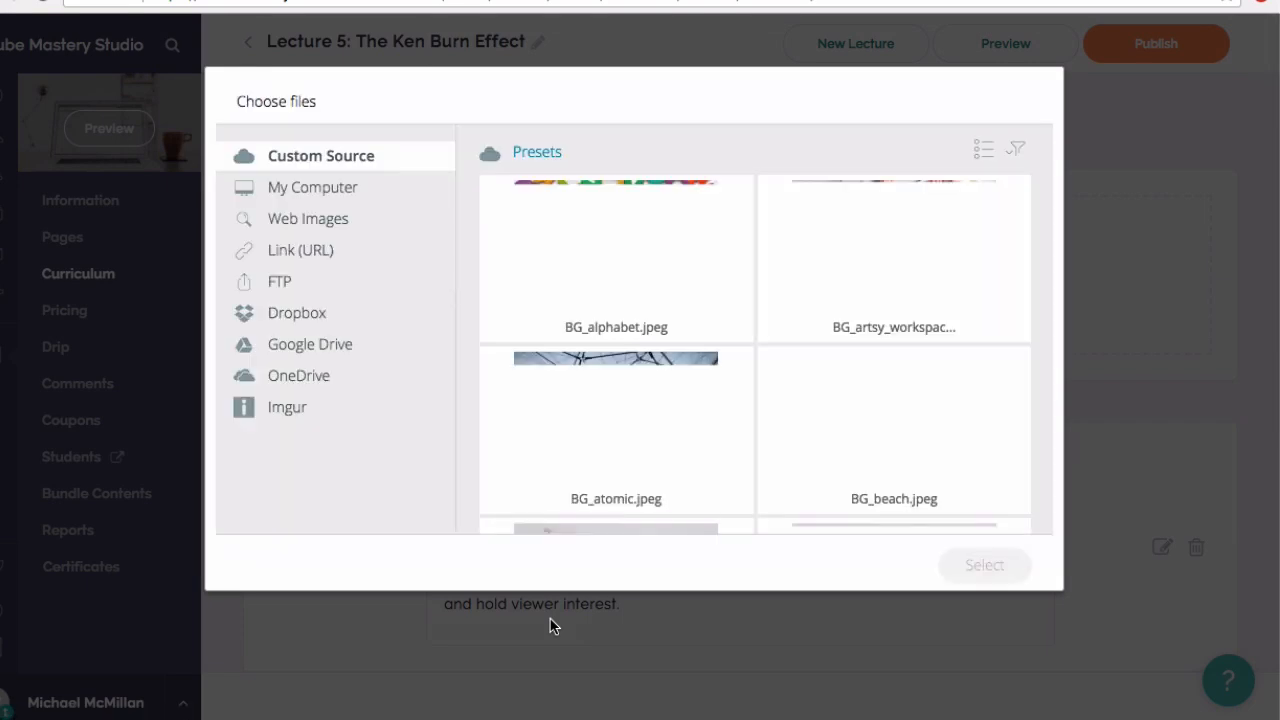
click(316, 194)
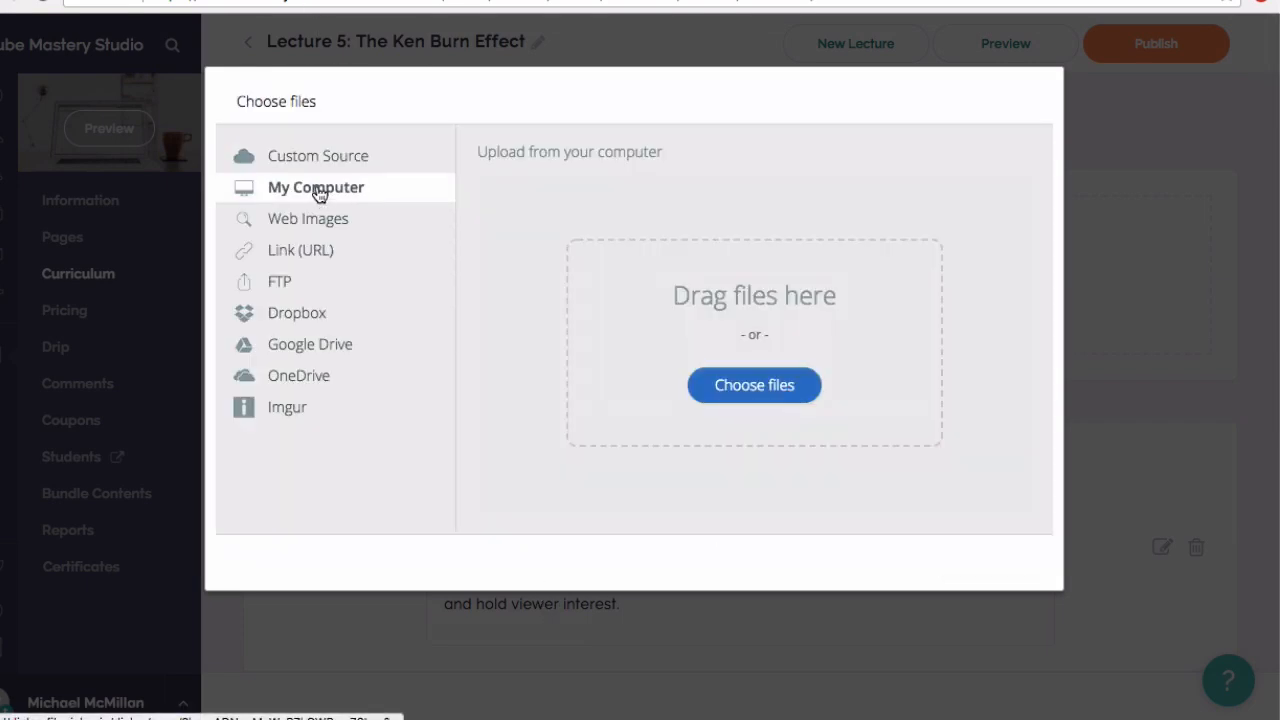
click(752, 386)
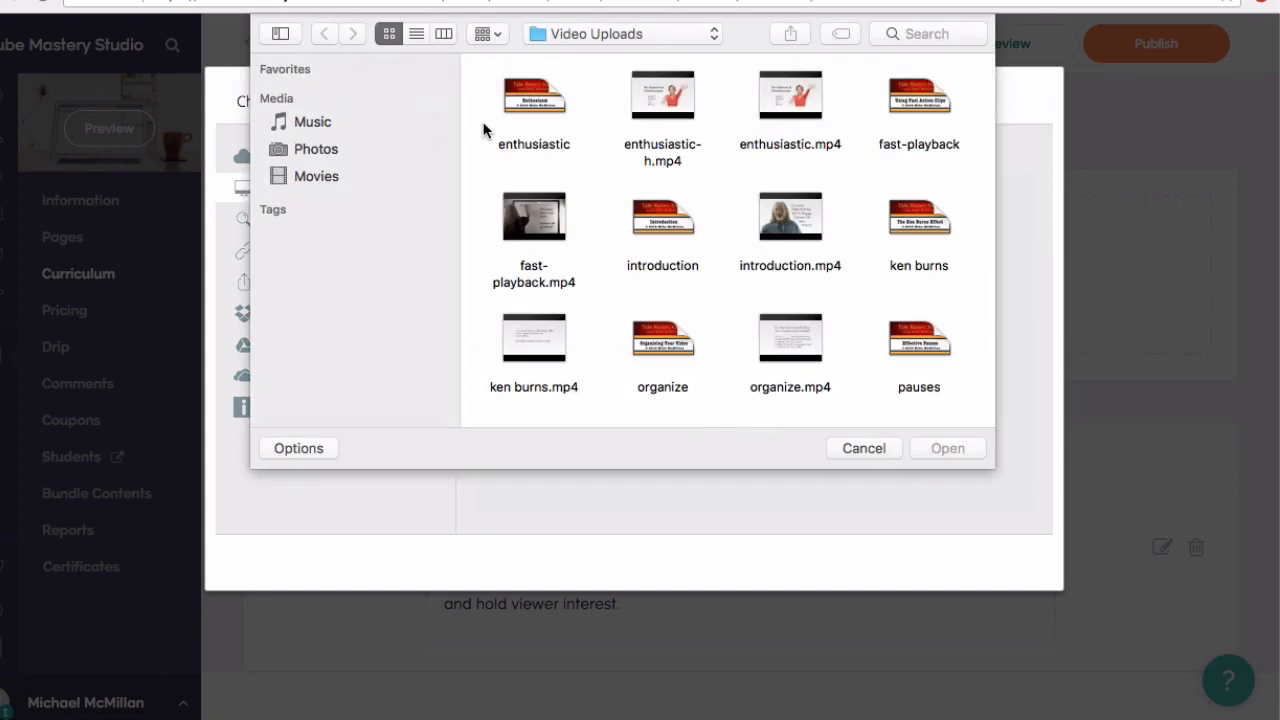
click(678, 38)
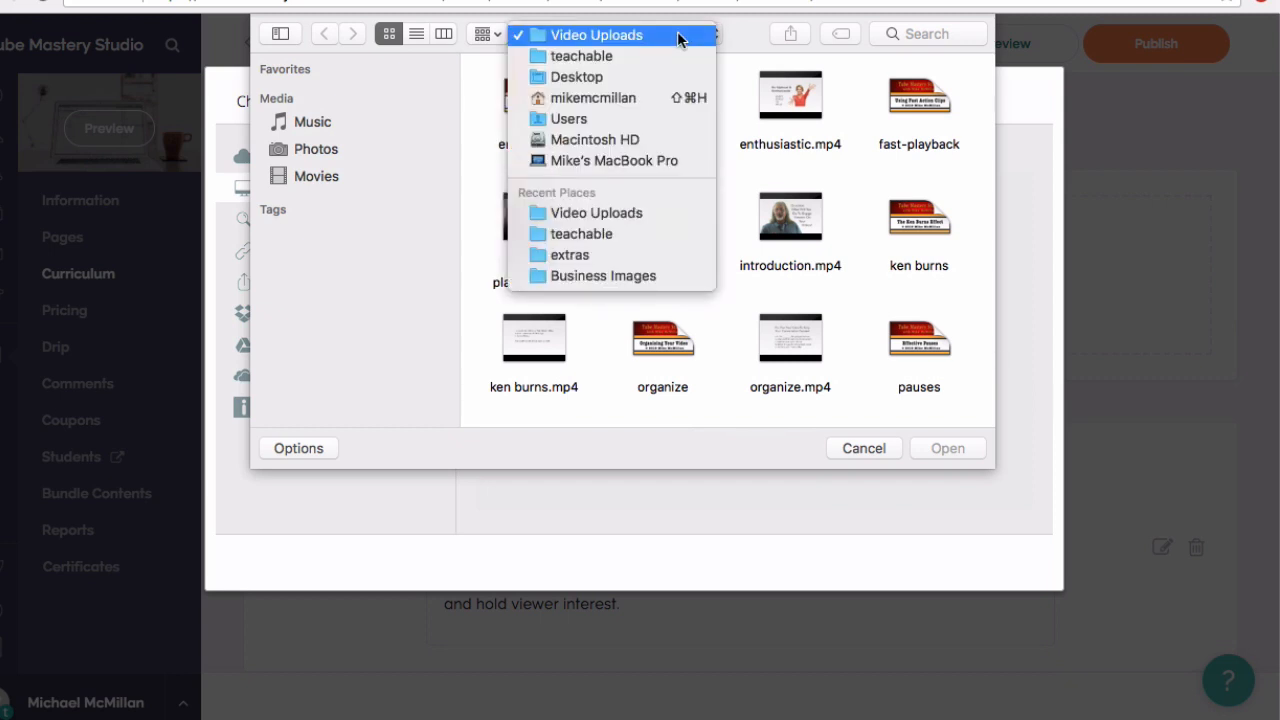
click(600, 56)
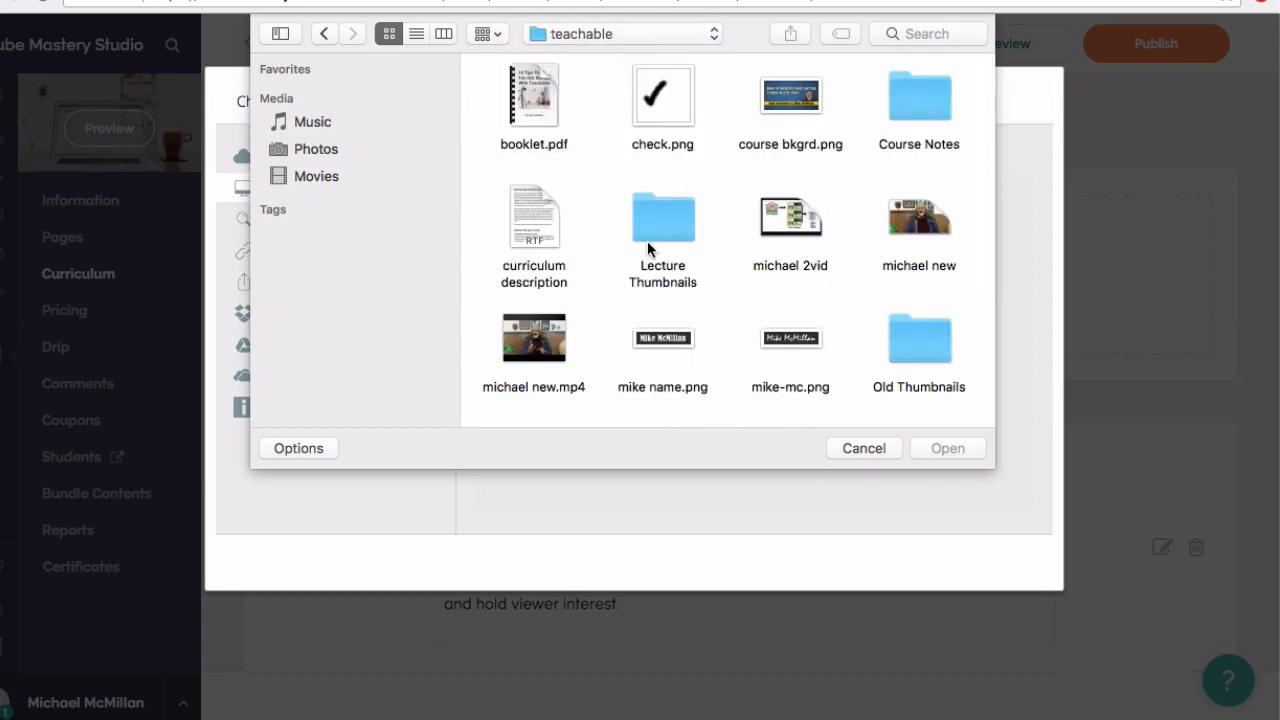
double_click(673, 225)
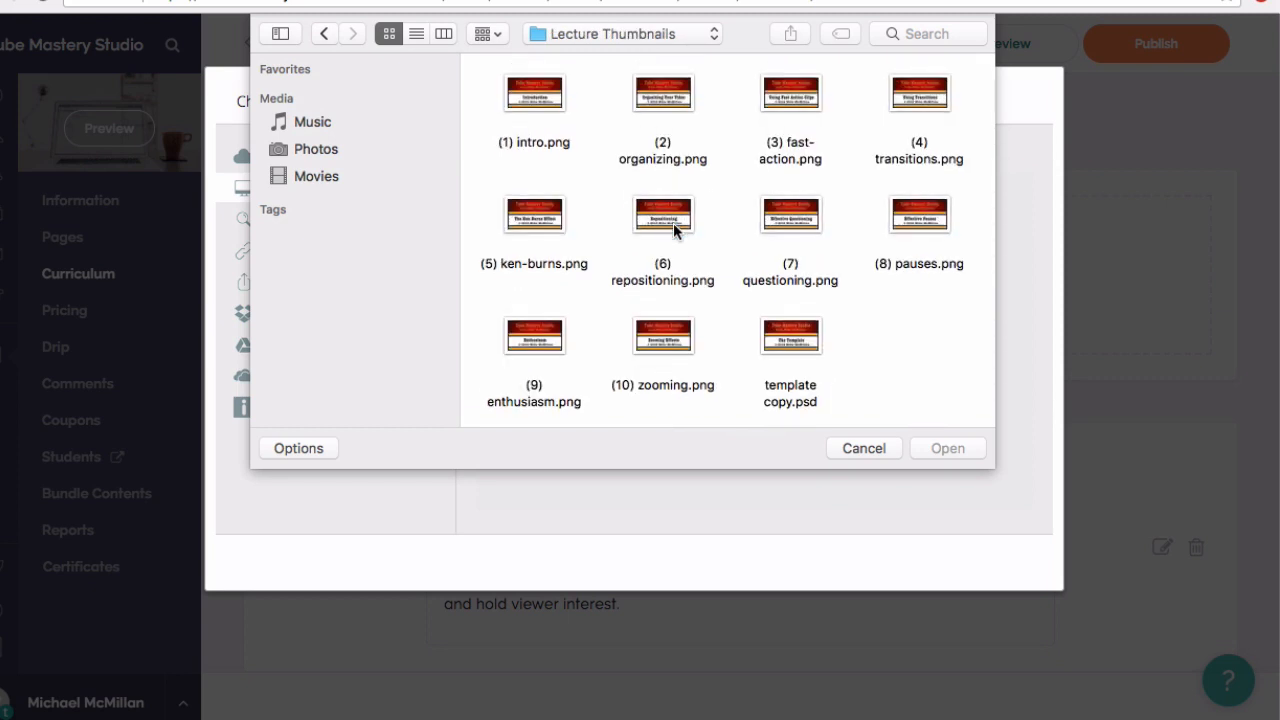
double_click(535, 220)
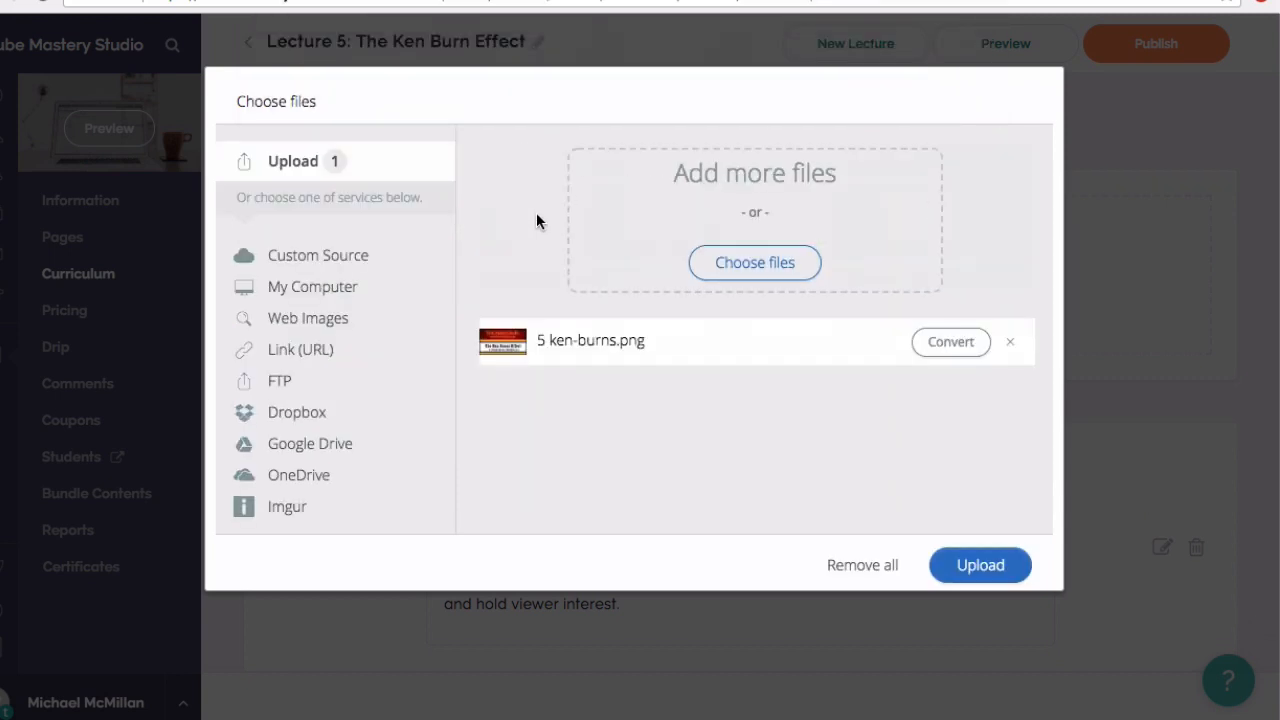
click(979, 567)
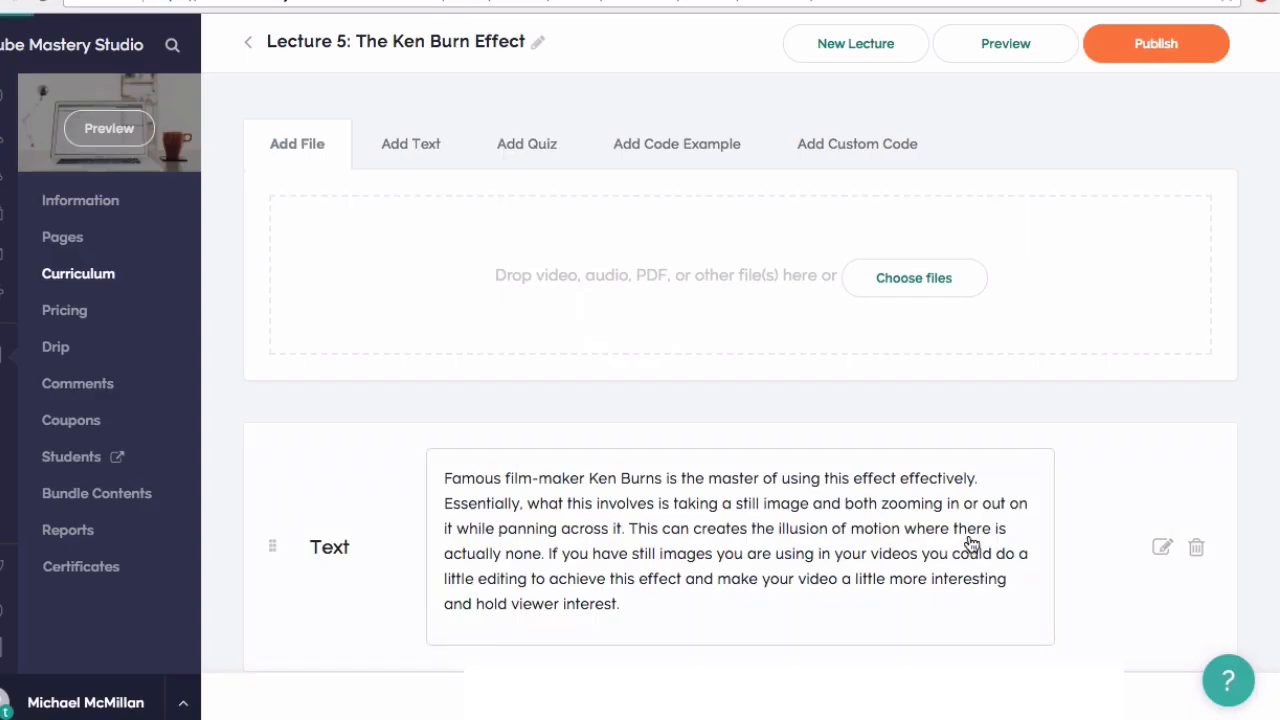
- Preview Lecture 5 as a student and examine its text and video thumbnail
scroll(1074, 506, down, 4)
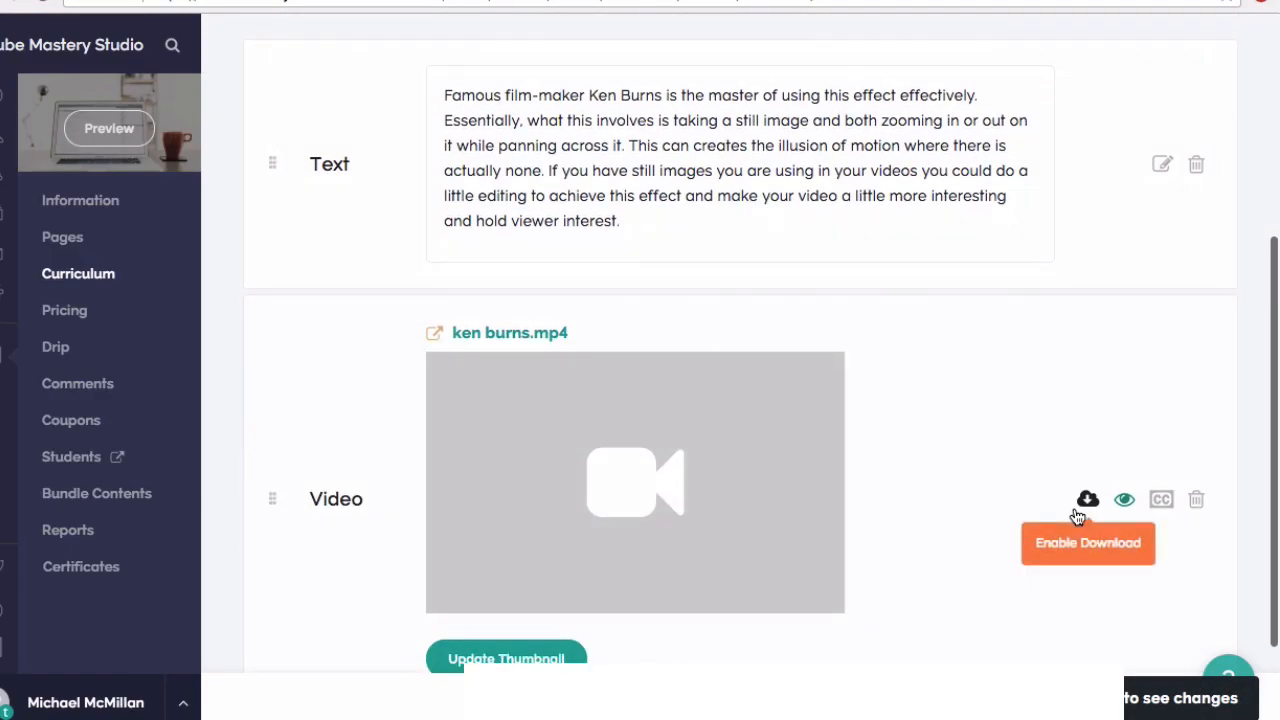
scroll(1077, 516, down, 1)
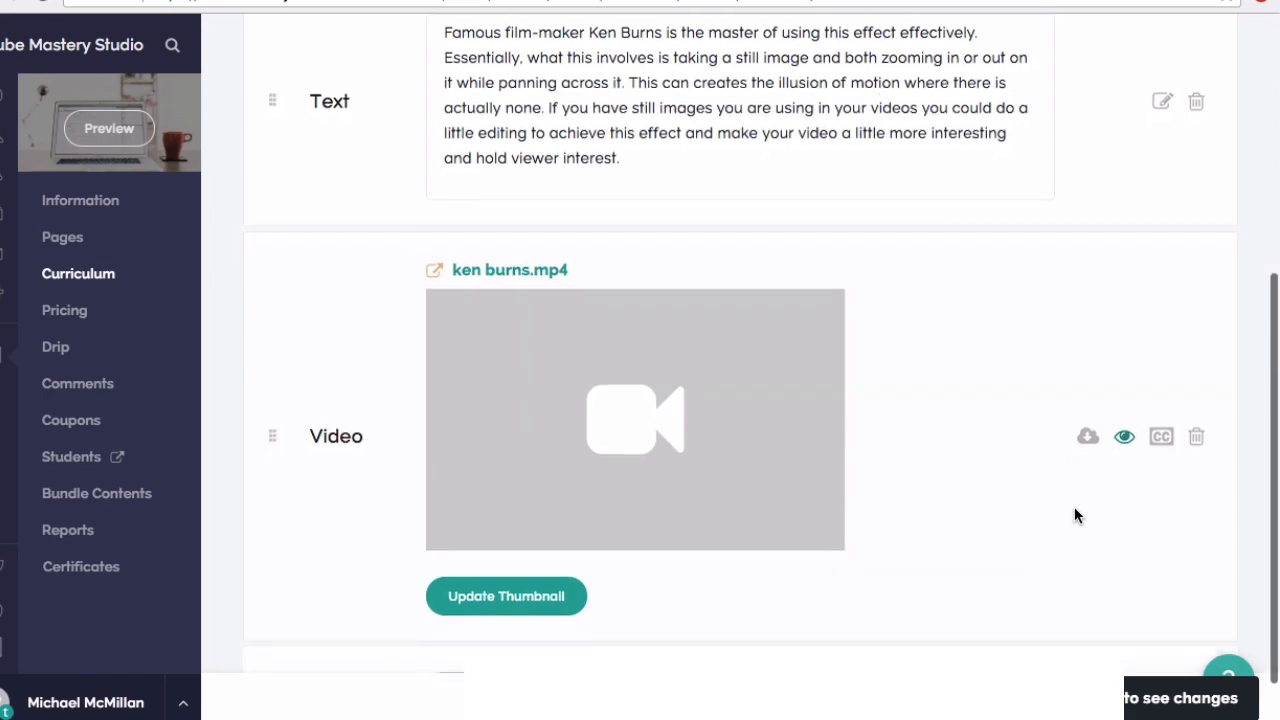
scroll(1076, 515, down, 1)
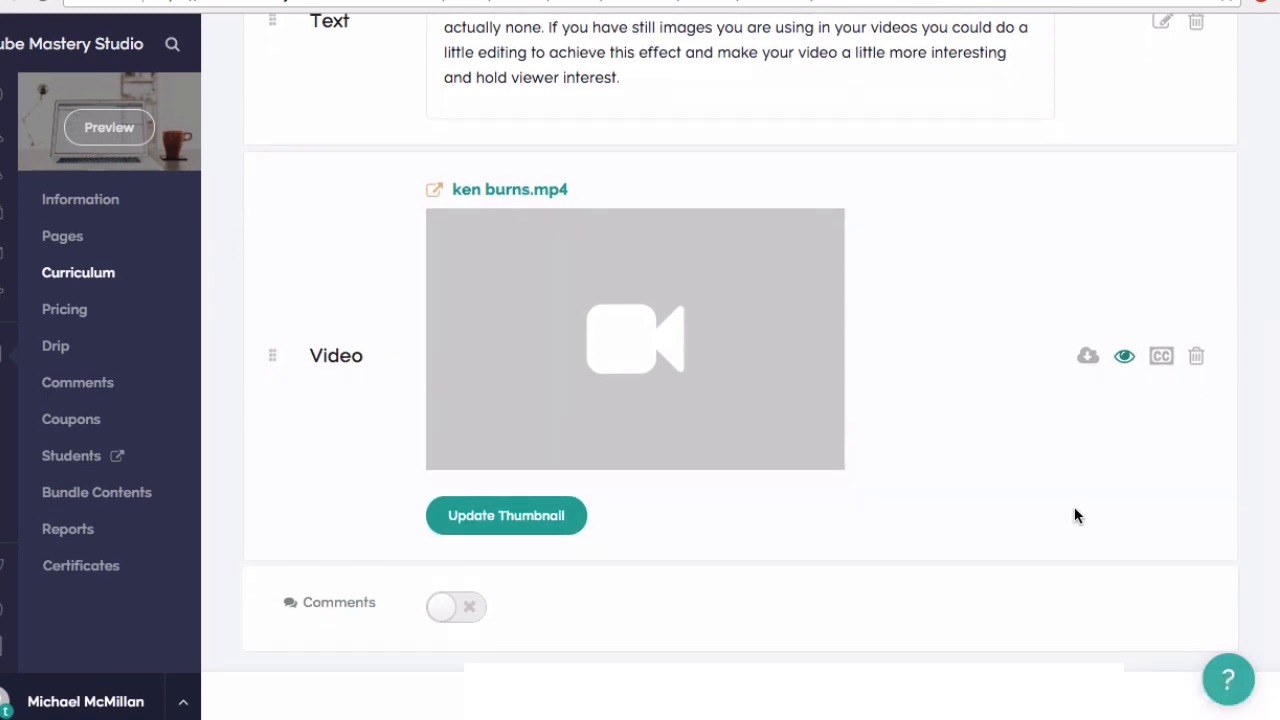
scroll(1075, 515, up, 6)
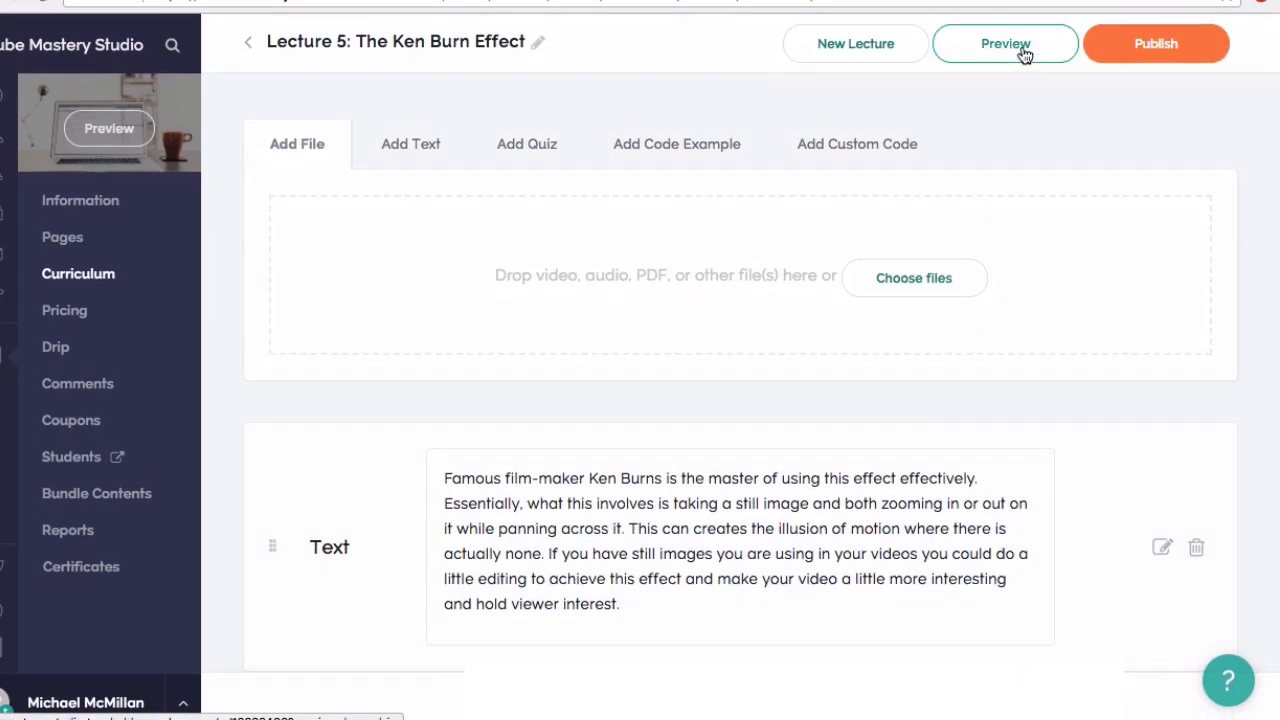
click(1005, 44)
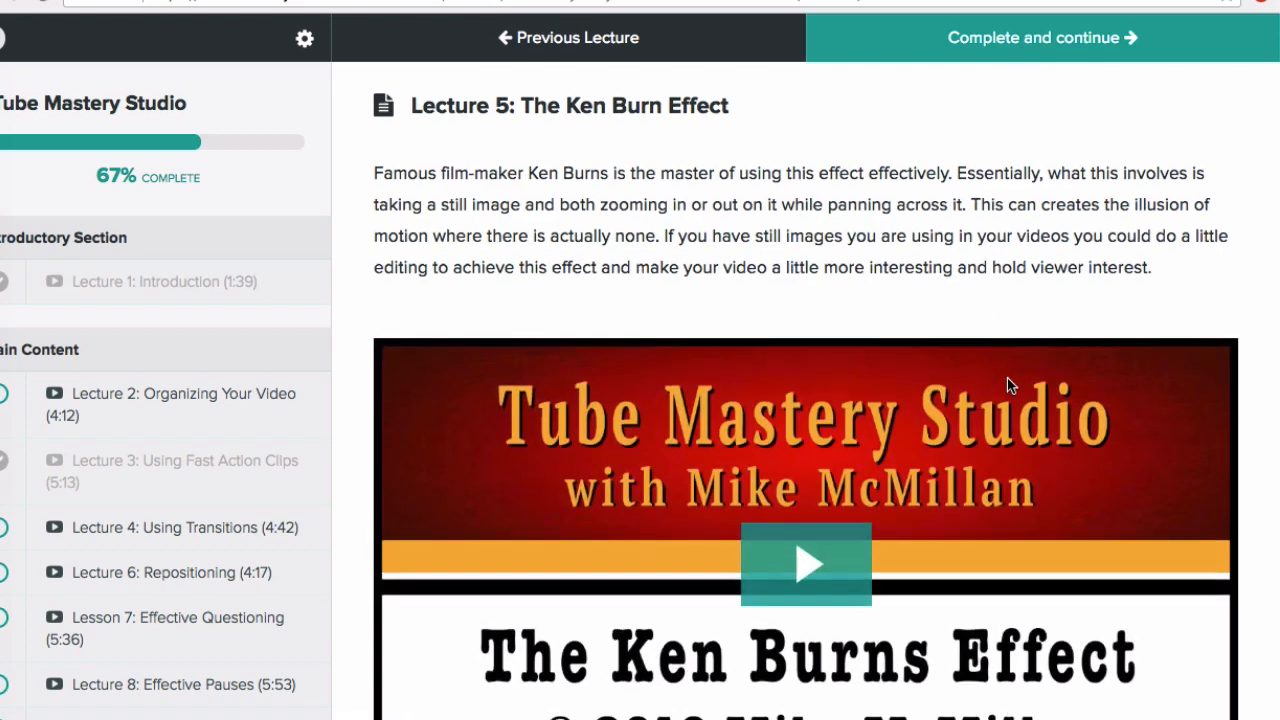
scroll(1007, 378, down, 3)
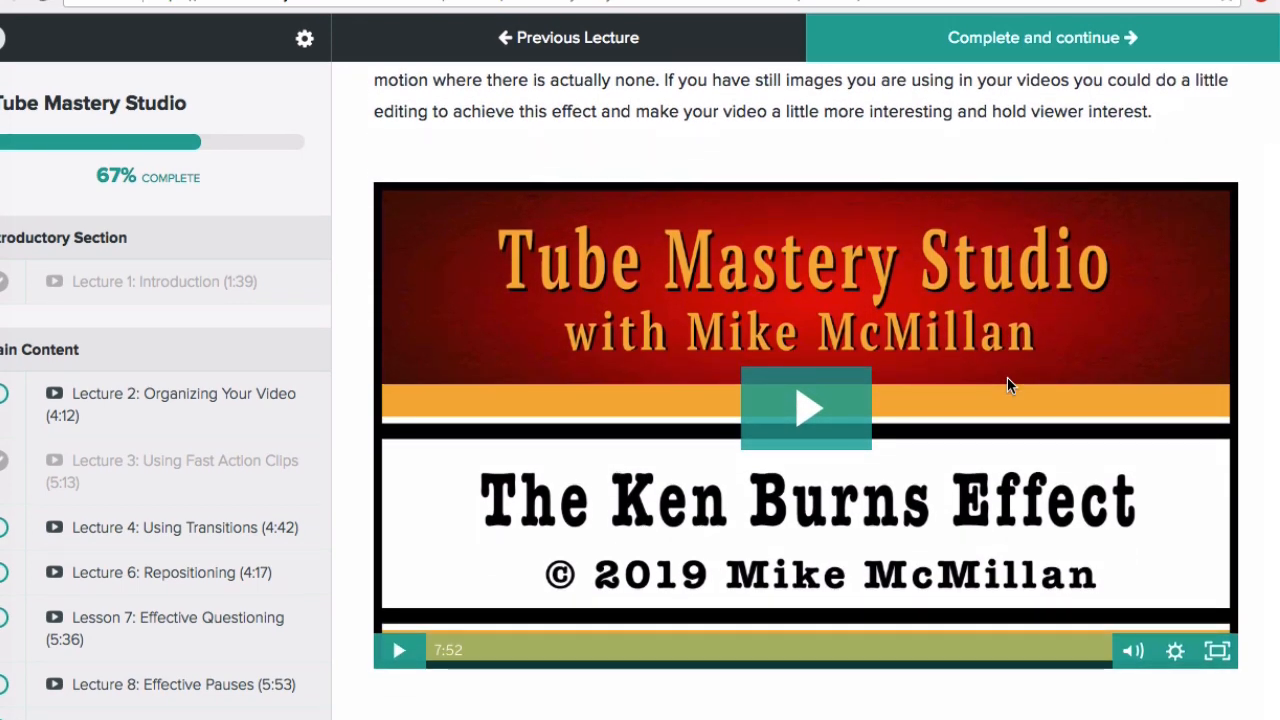
scroll(1007, 380, up, 3)
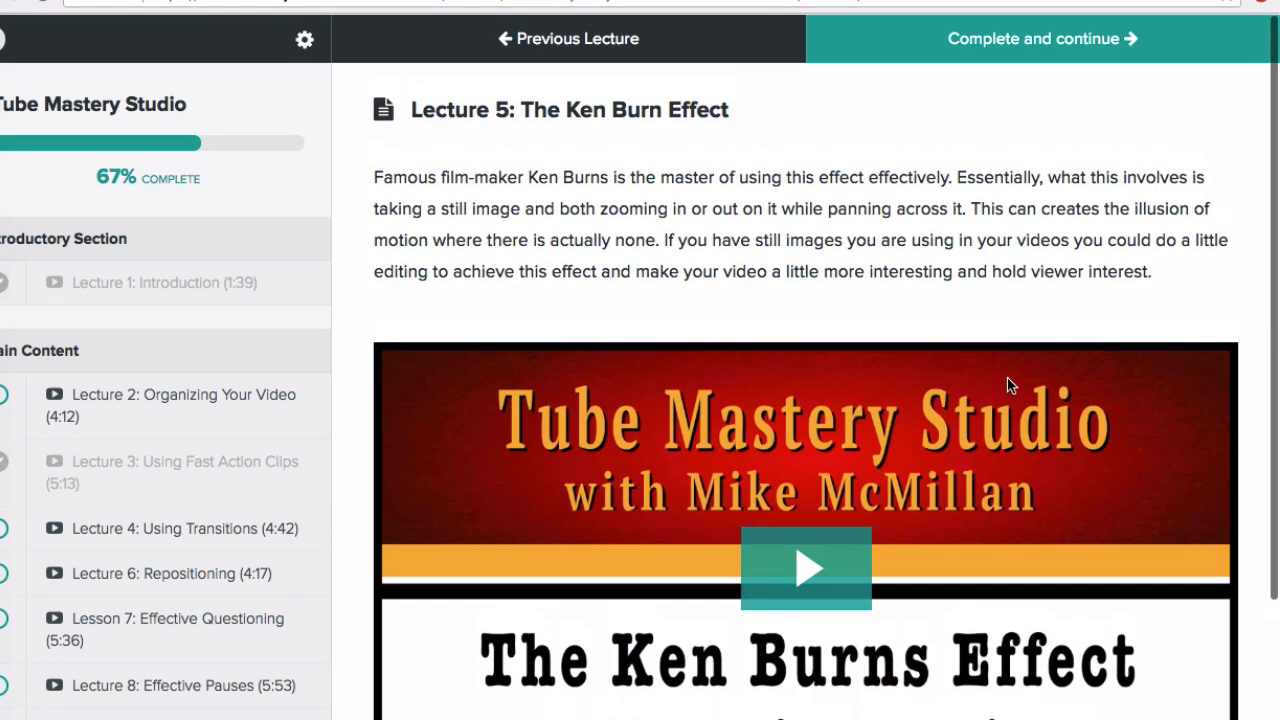
- Play the start of the Ken Burns video in the lecture preview, pause it, and return to the lecture editor
scroll(1007, 378, down, 3)
click(804, 402)
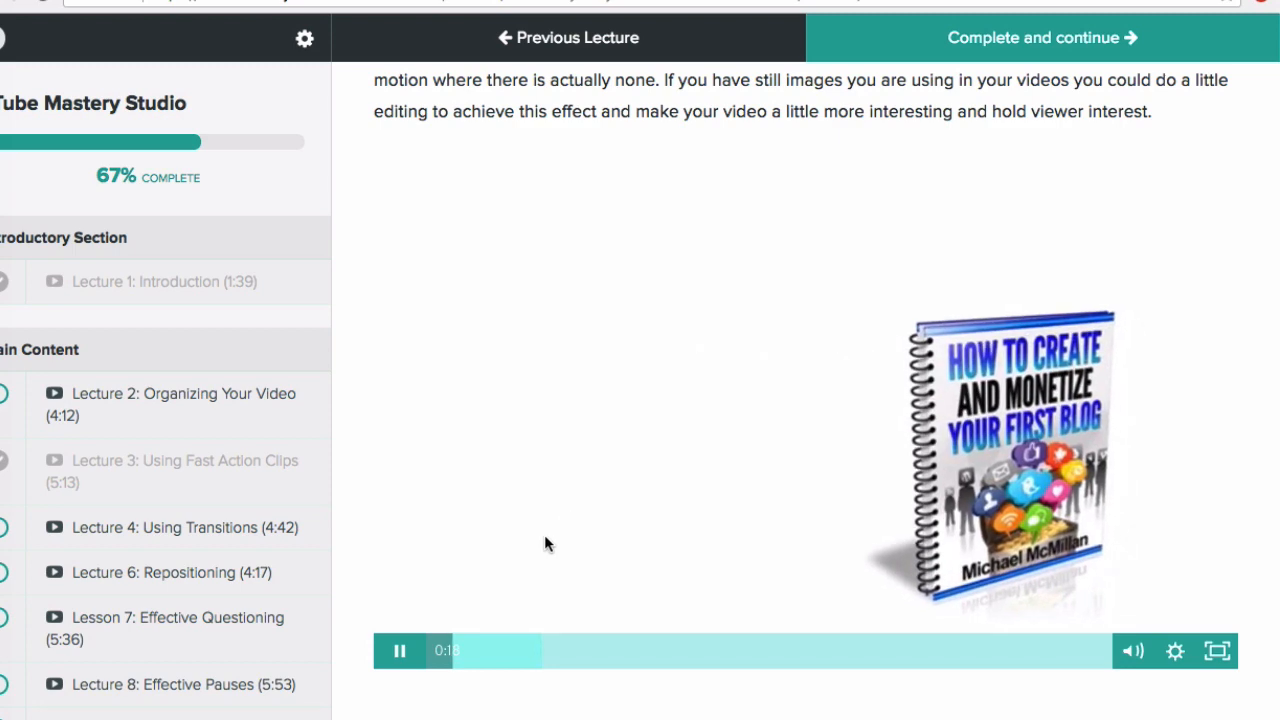
click(405, 651)
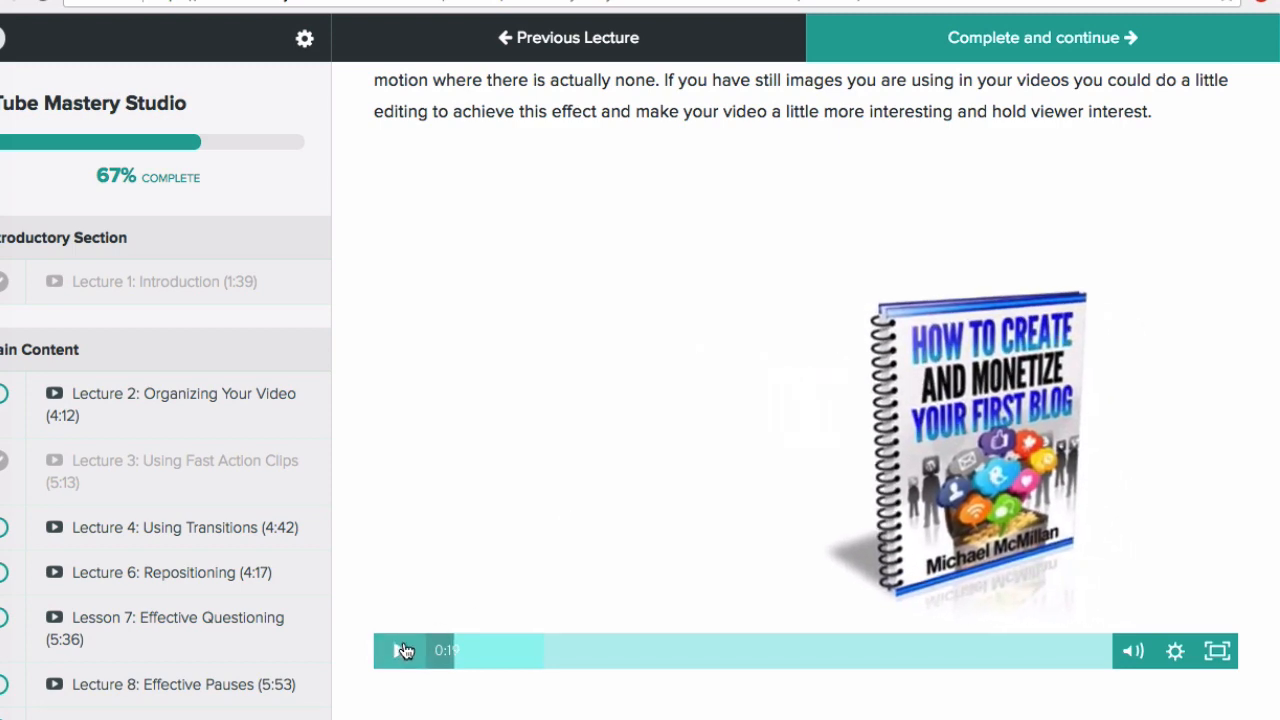
scroll(404, 645, up, 3)
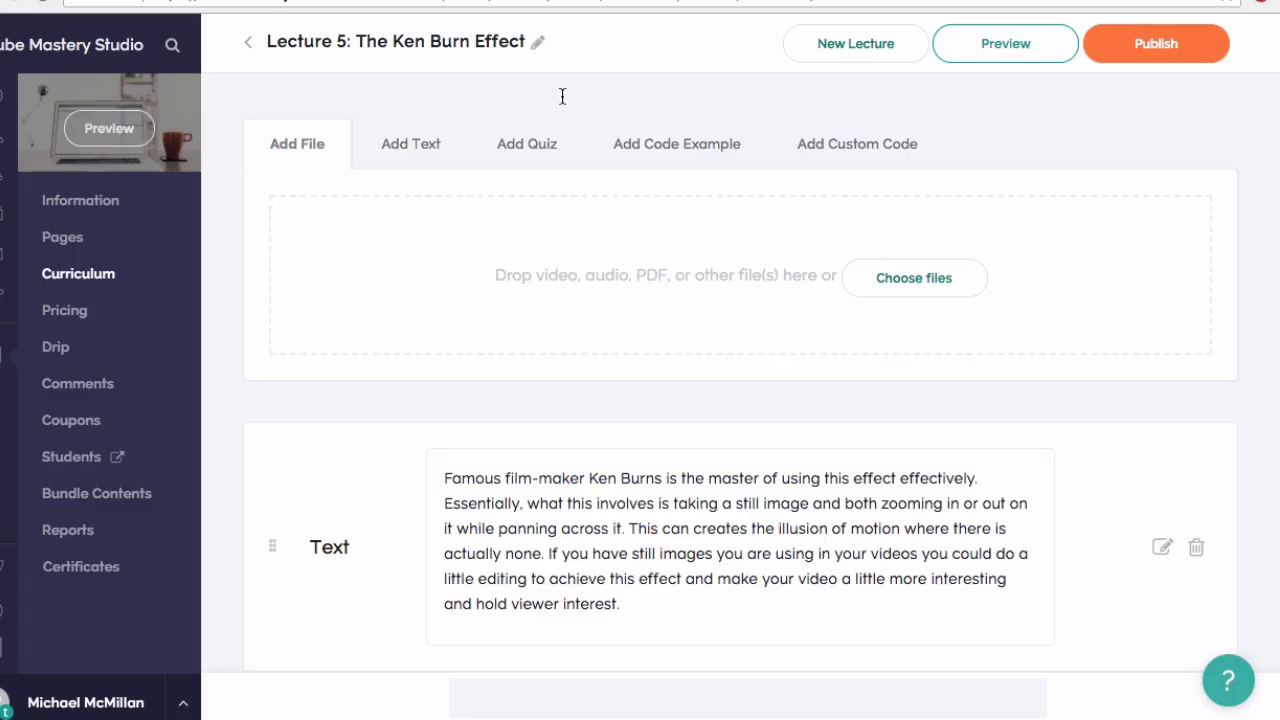
- Publish the lecture "Lecture 5: The Ken Burn Effect"
scroll(631, 309, down, 1)
scroll(631, 309, up, 1)
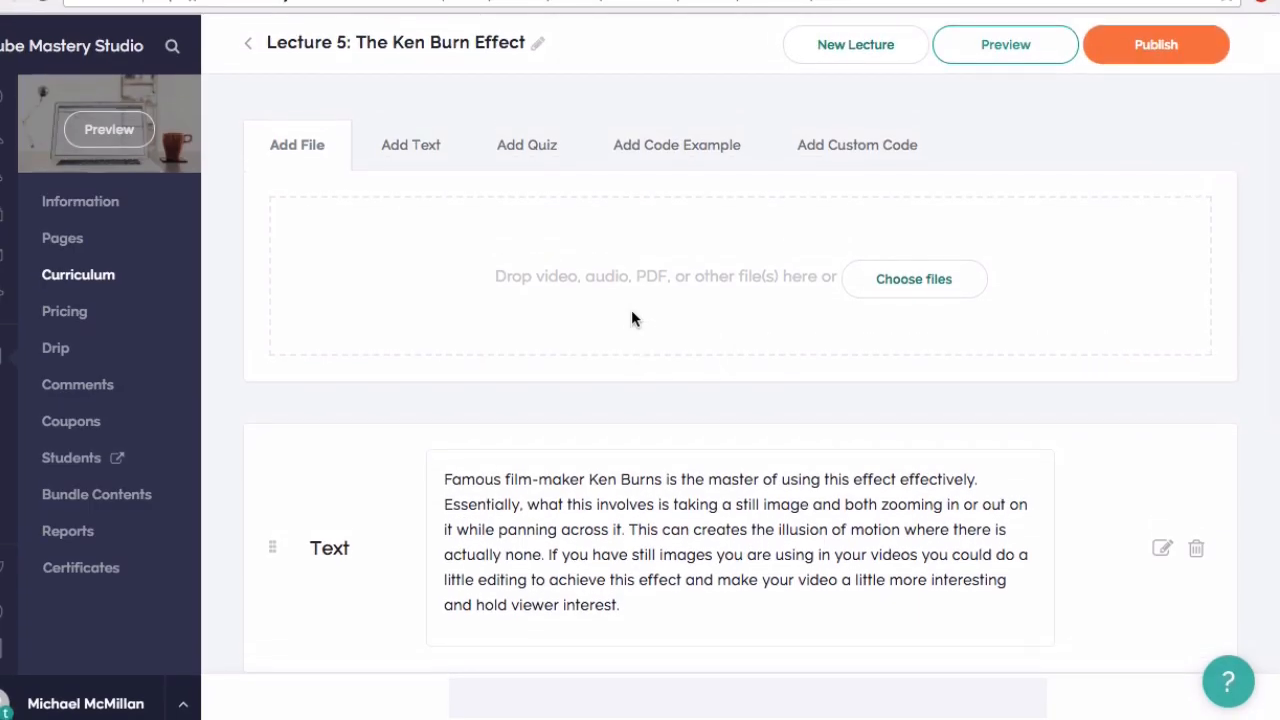
click(1135, 55)
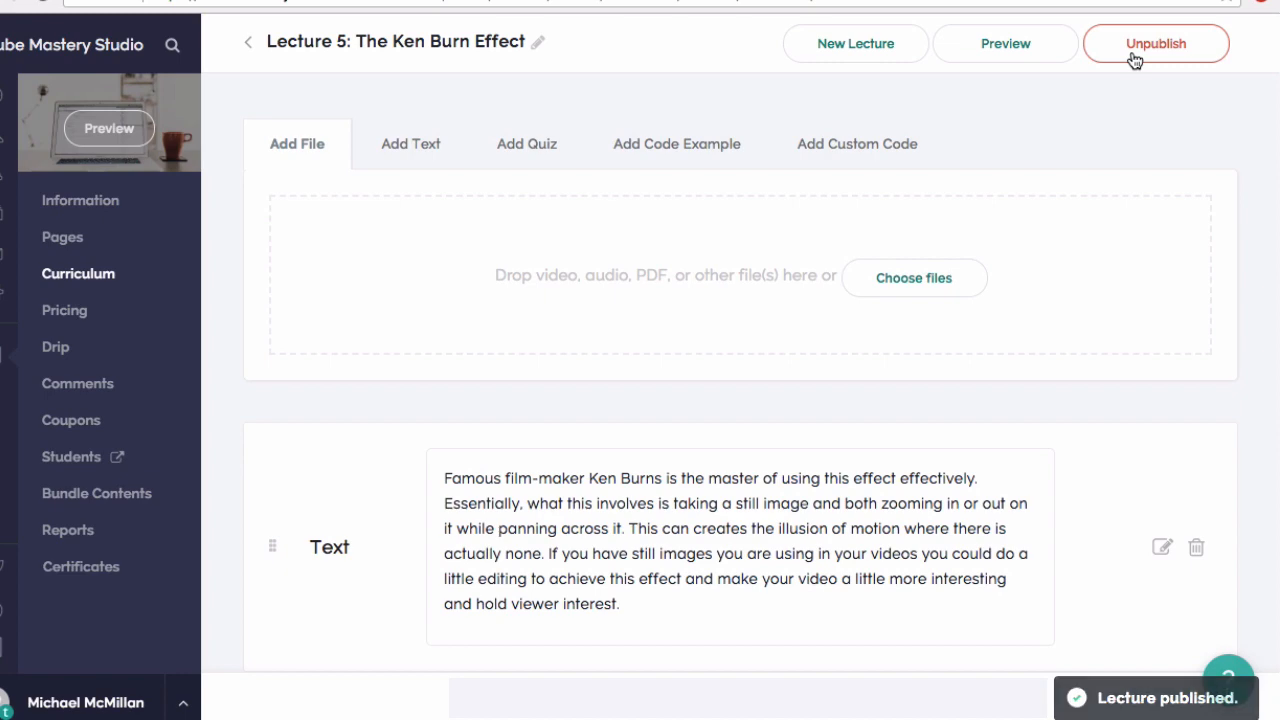
scroll(985, 325, down, 5)
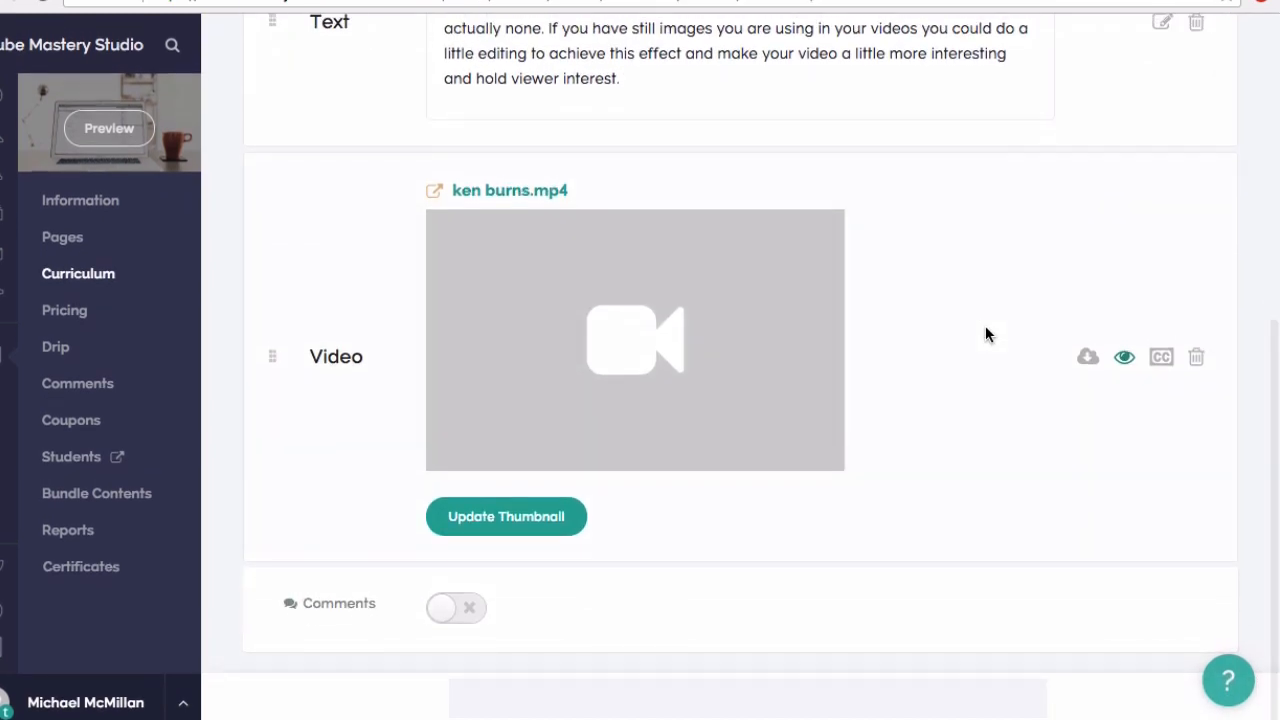
- Reload the editor page for Lecture 5 and check the thumbnail of the ken burns.mp4 video
scroll(985, 335, up, 1)
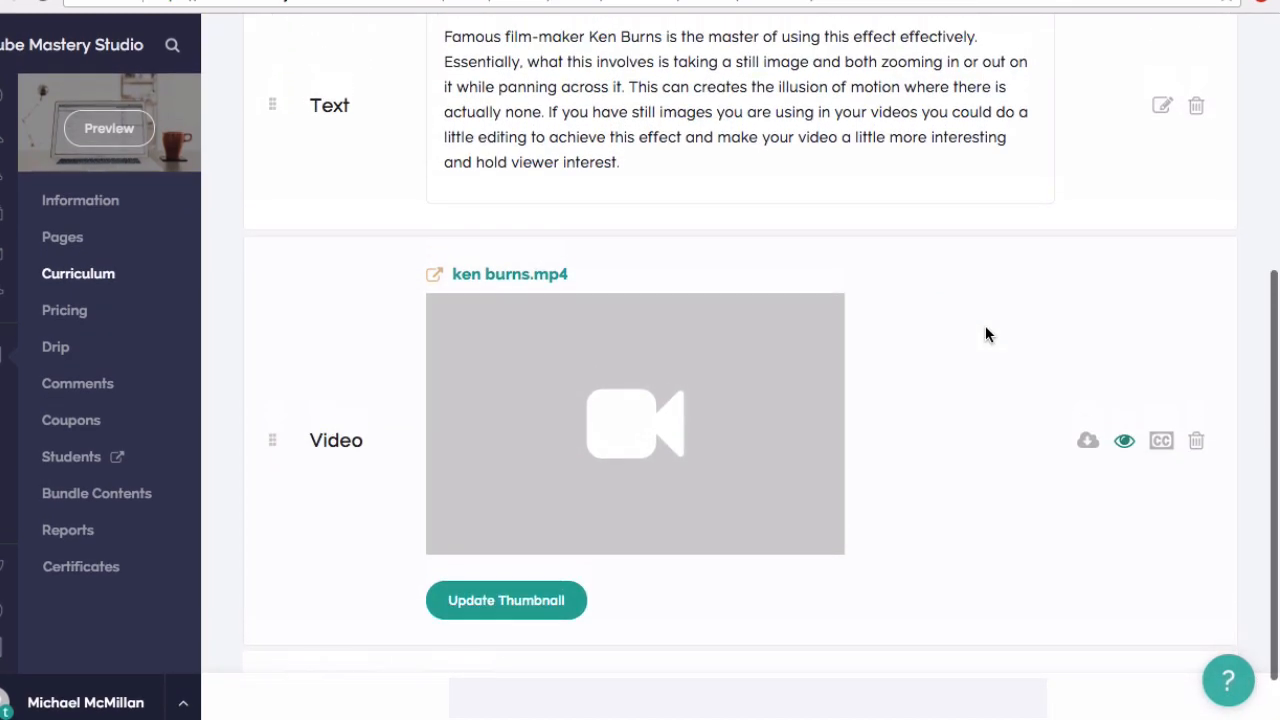
key(super+r)
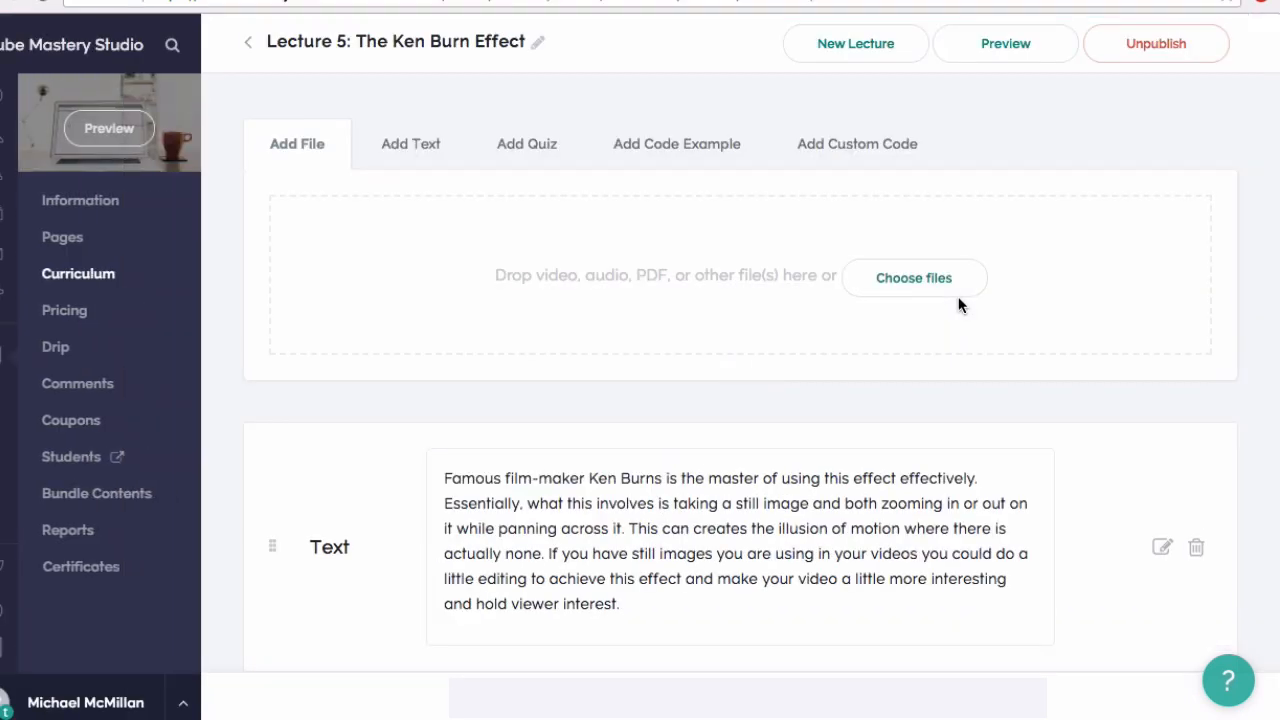
scroll(958, 305, down, 4)
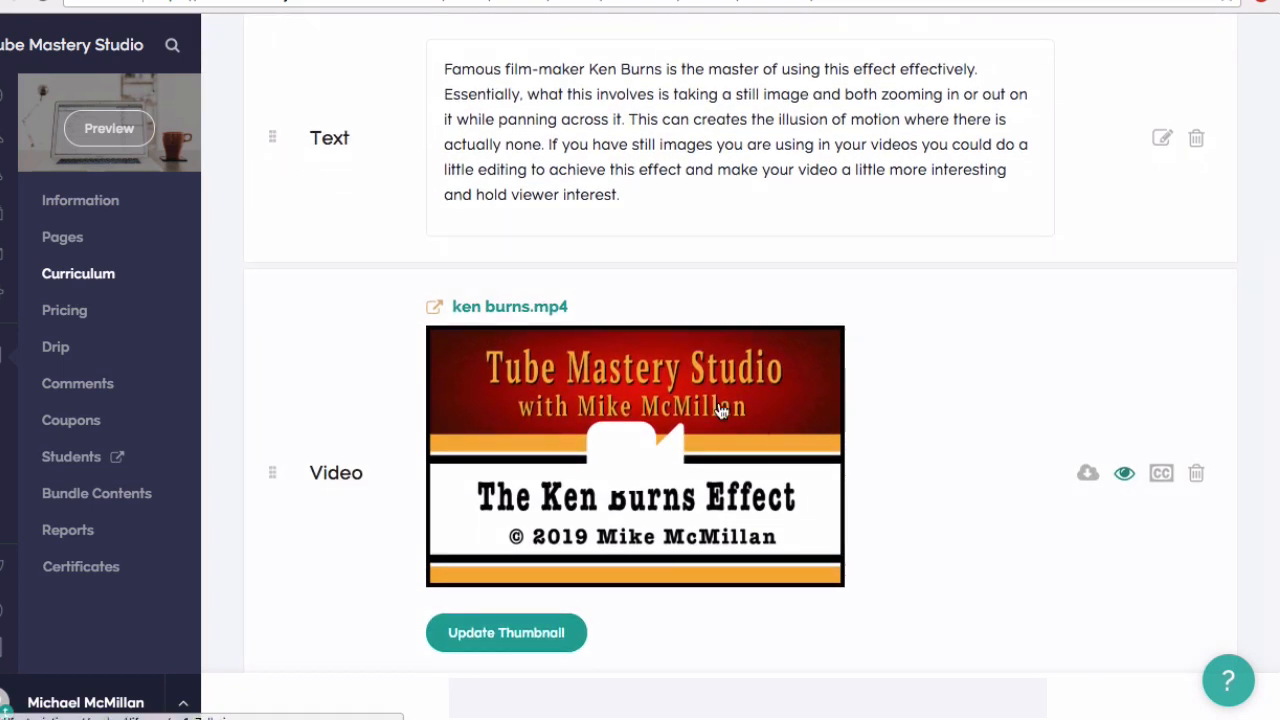
- Return to the course curriculum and move "Lecture 5: The Ken Burn Effect" between Lecture 4 and Lecture 6 in the Main Content section
scroll(712, 410, up, 1)
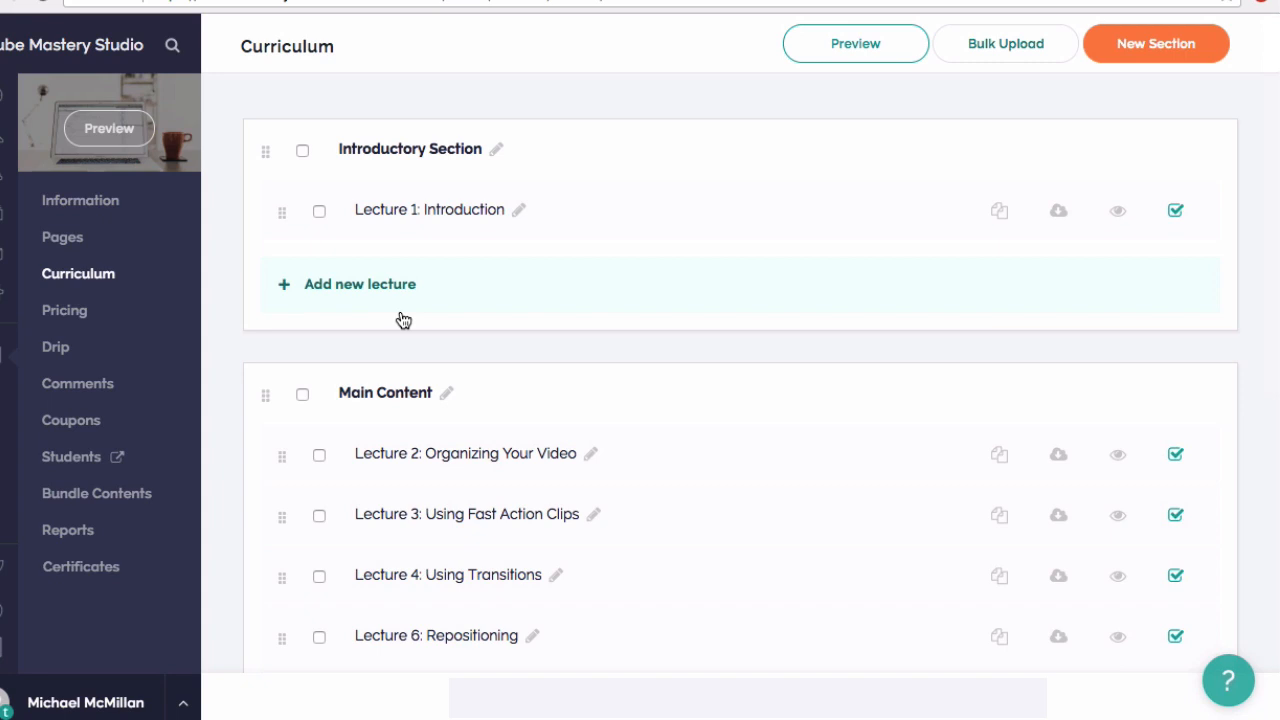
scroll(403, 320, down, 5)
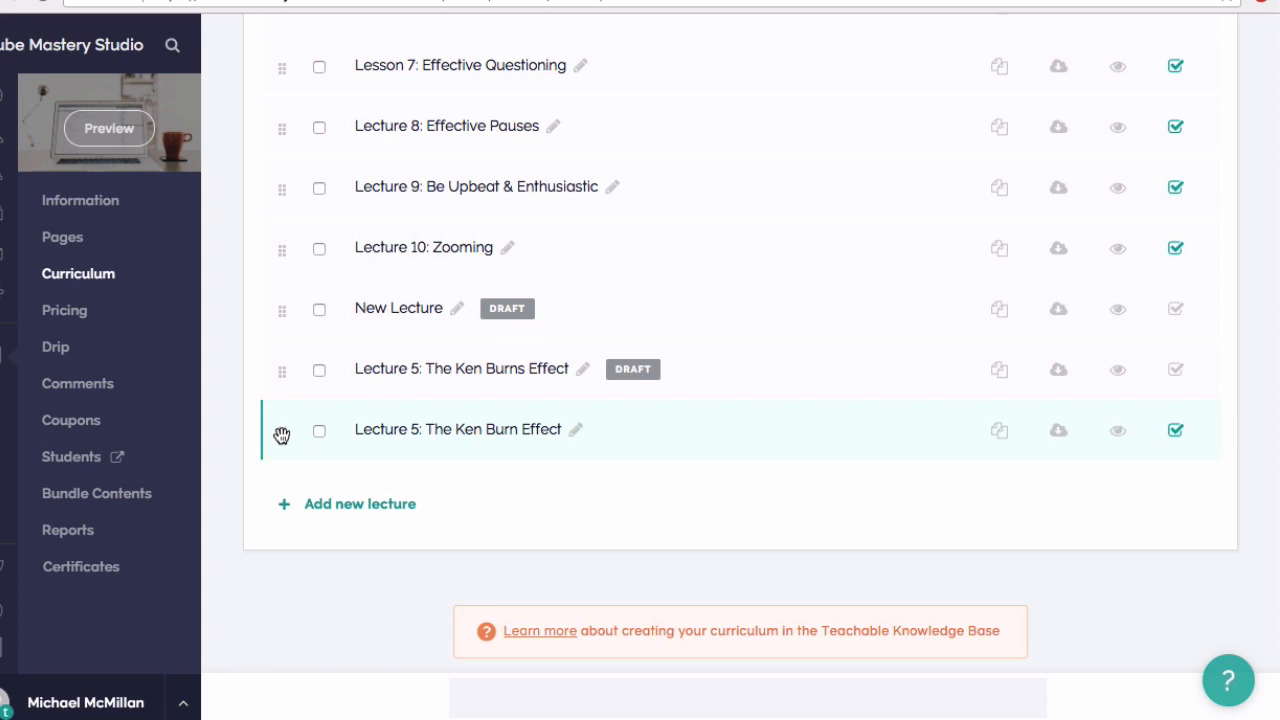
mouse_move(283, 434)
mouse_down()
mouse_move(280, 16)
mouse_move(290, 322)
mouse_up()
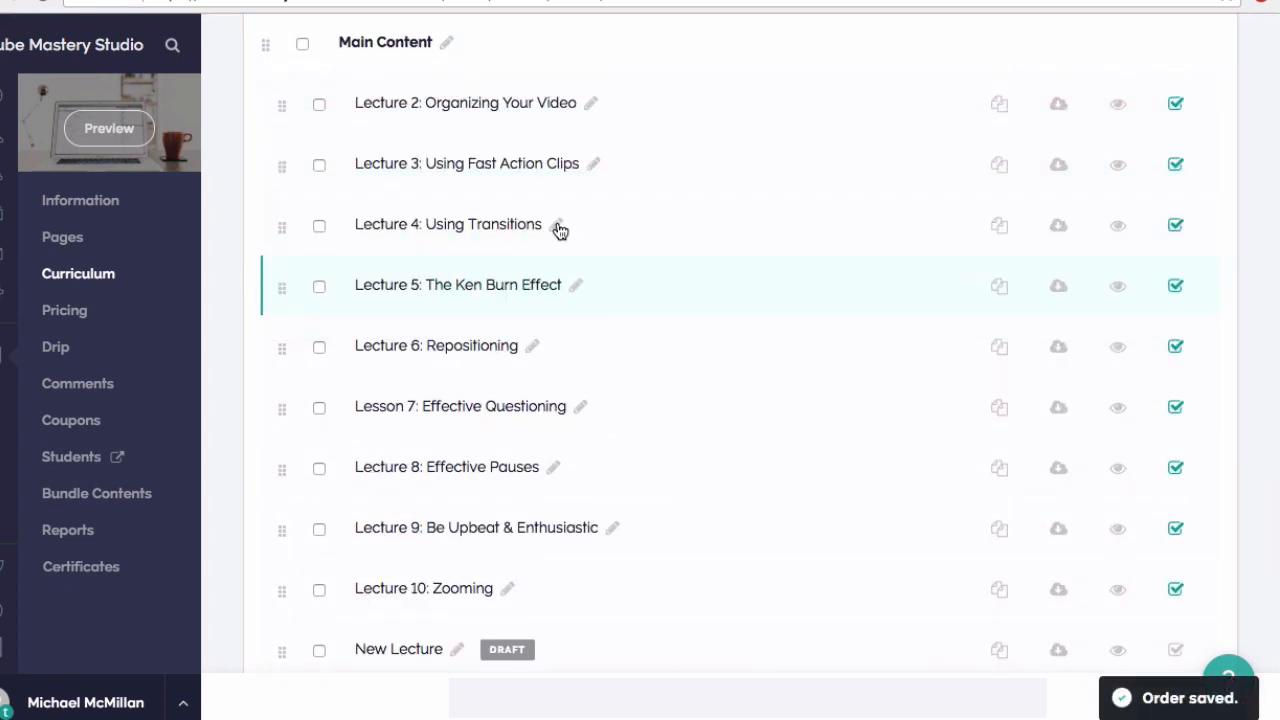
- Preview the course curriculum as a student to examine the lecture order, and go back to review the curriculum editor's lecture list
scroll(851, 331, up, 5)
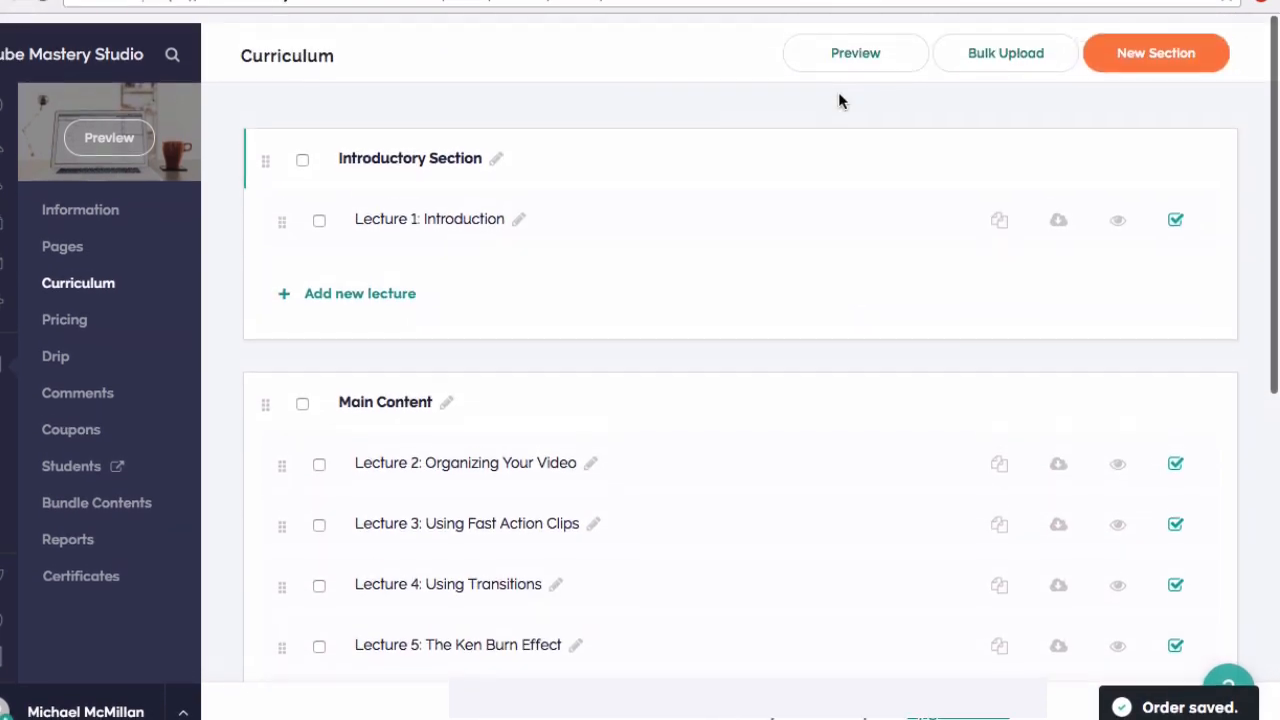
click(846, 54)
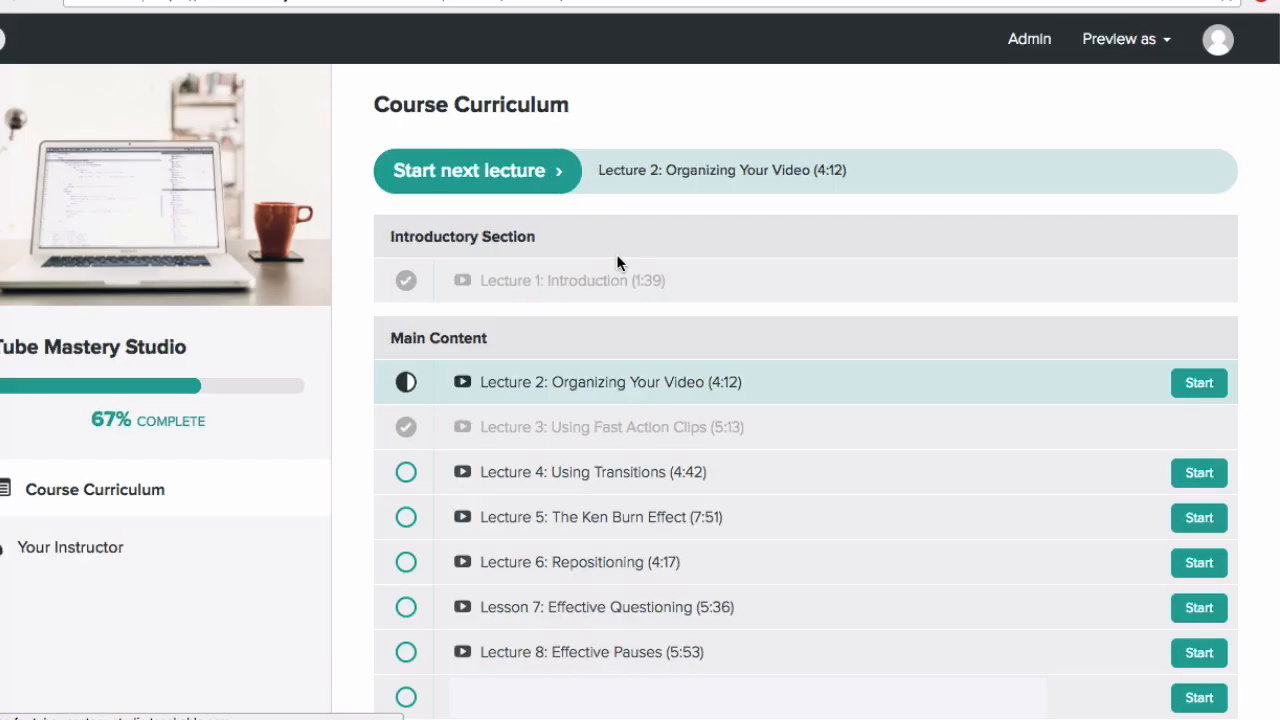
scroll(634, 345, down, 2)
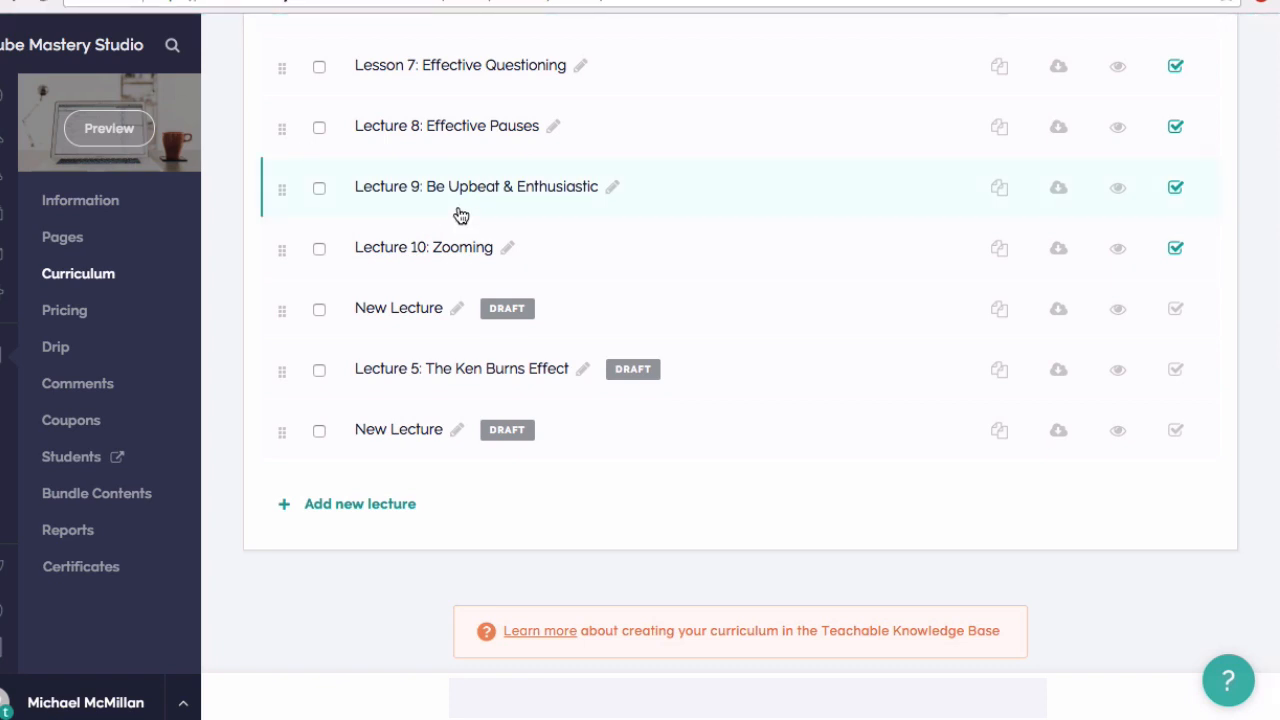
scroll(457, 214, up, 2)
scroll(457, 214, up, 8)
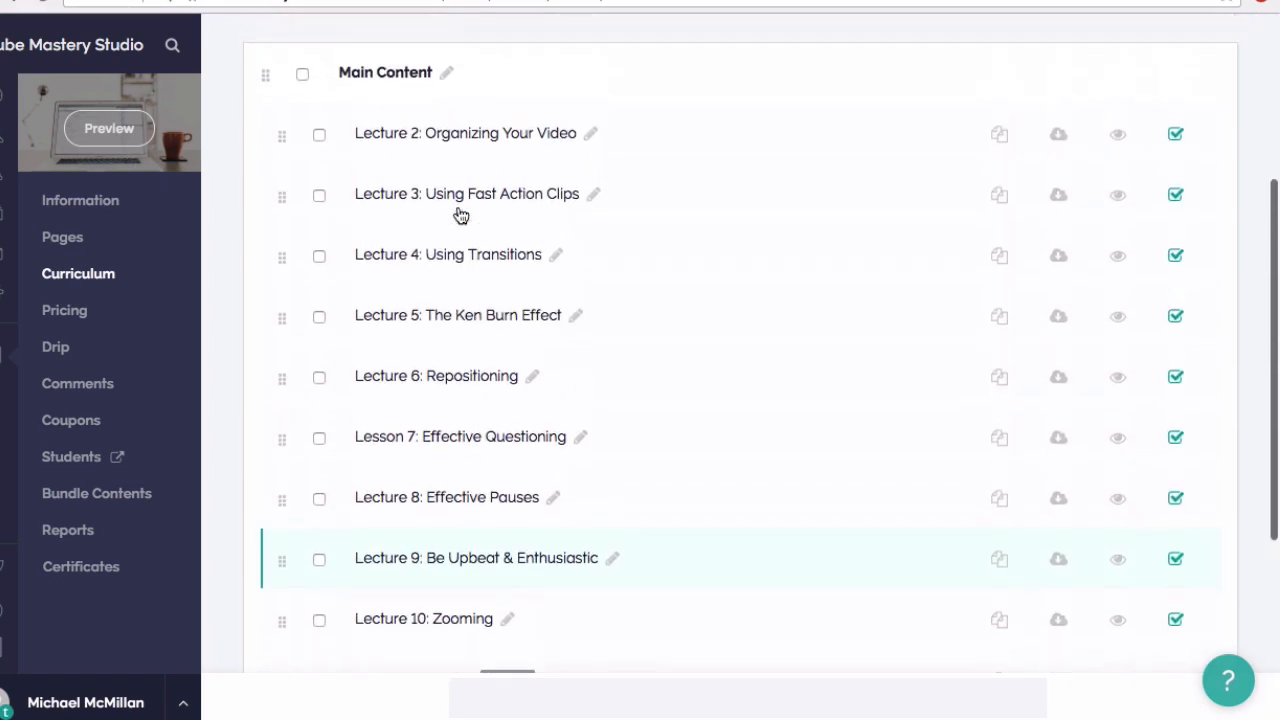
scroll(460, 220, up, 5)
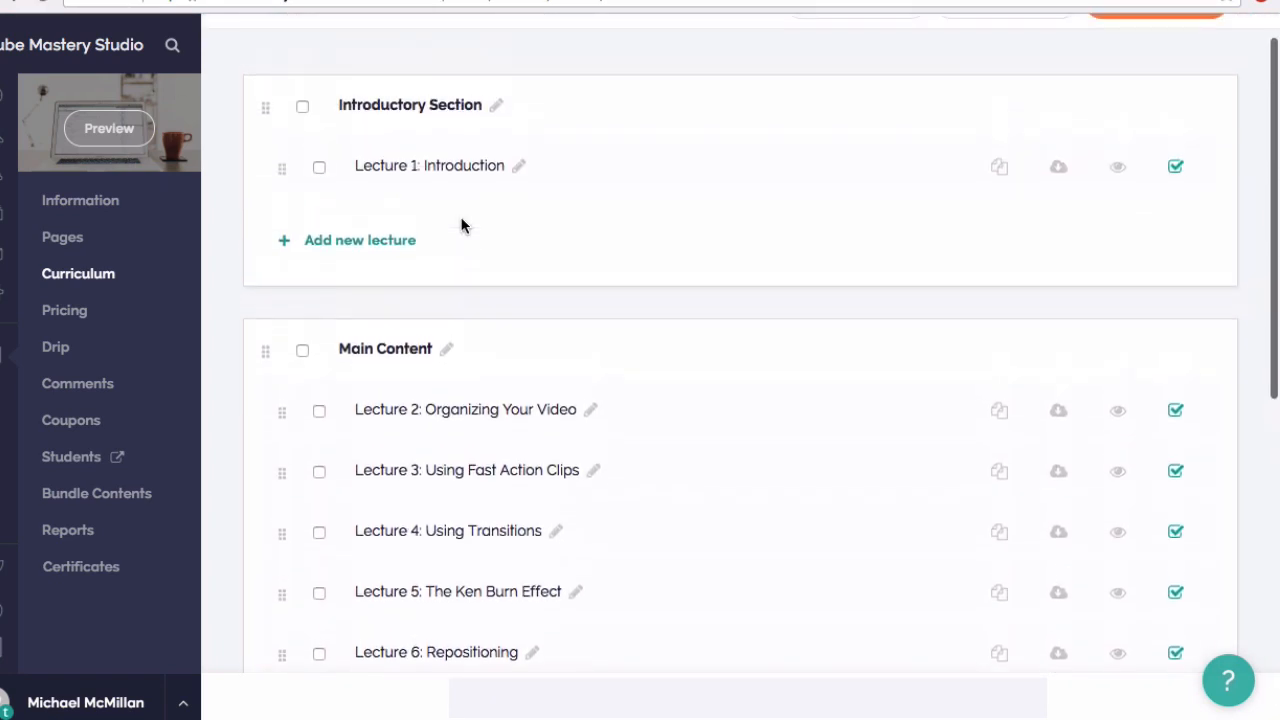
scroll(463, 227, up, 1)
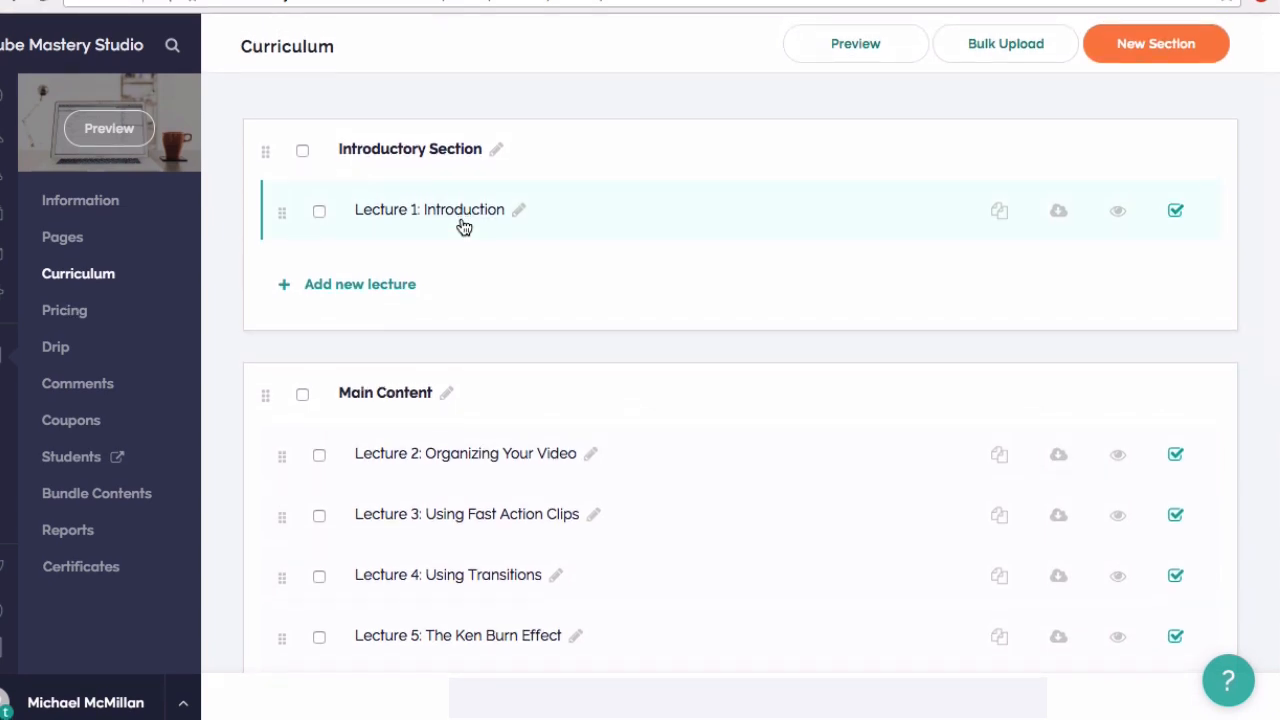